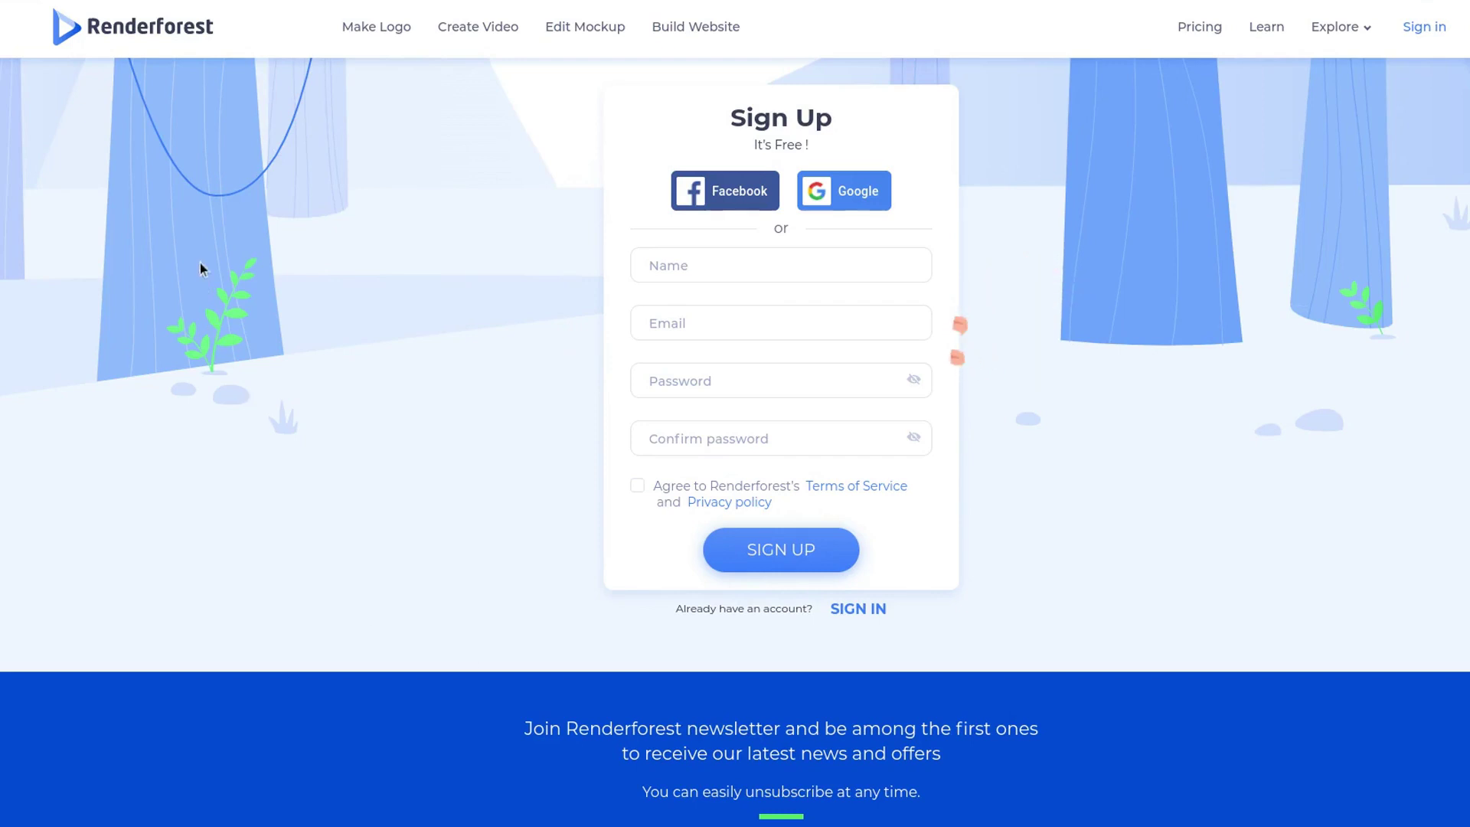
left_click(134, 42)
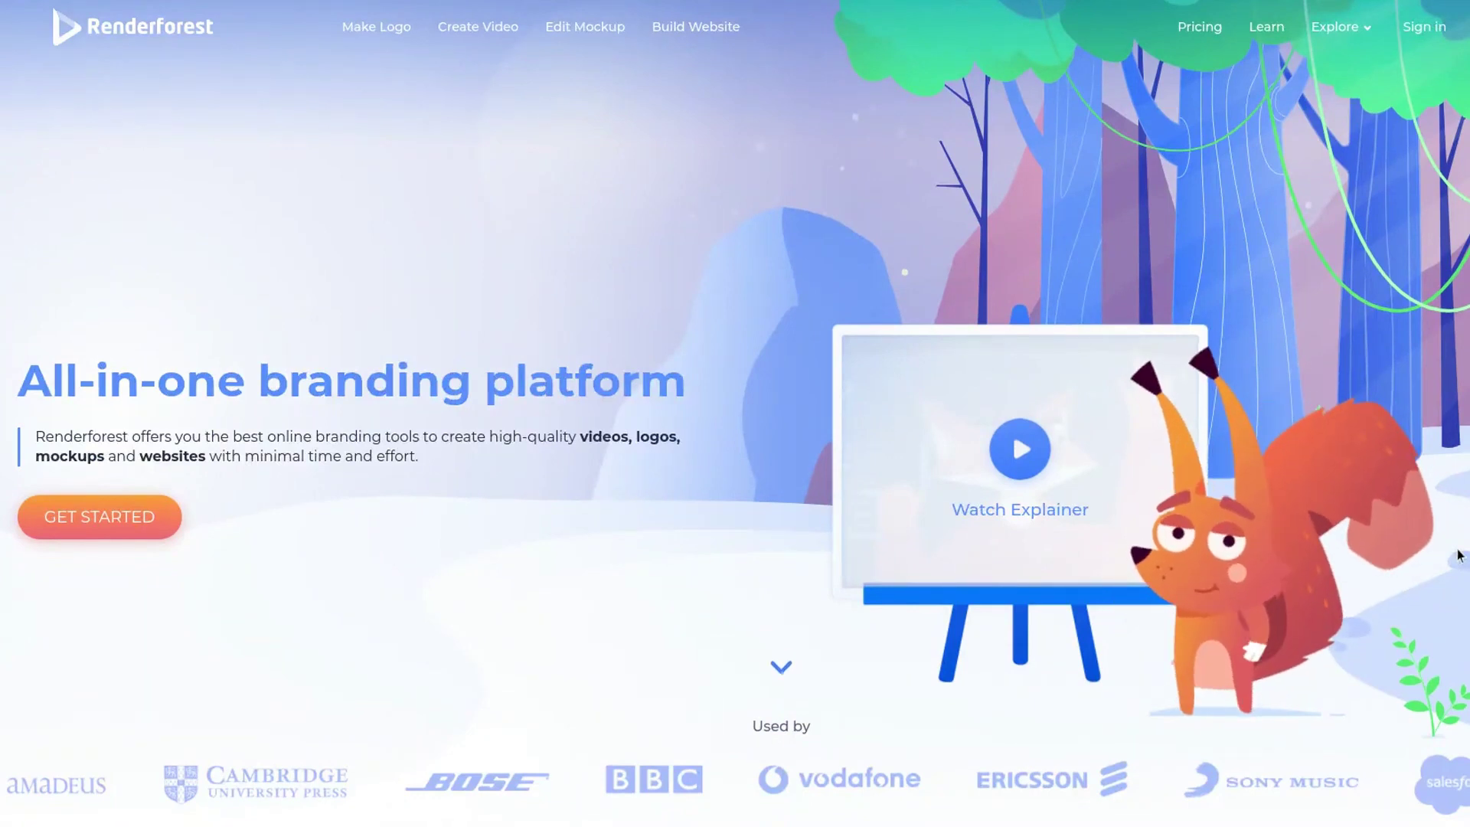
scroll(1459, 554, "down", 9)
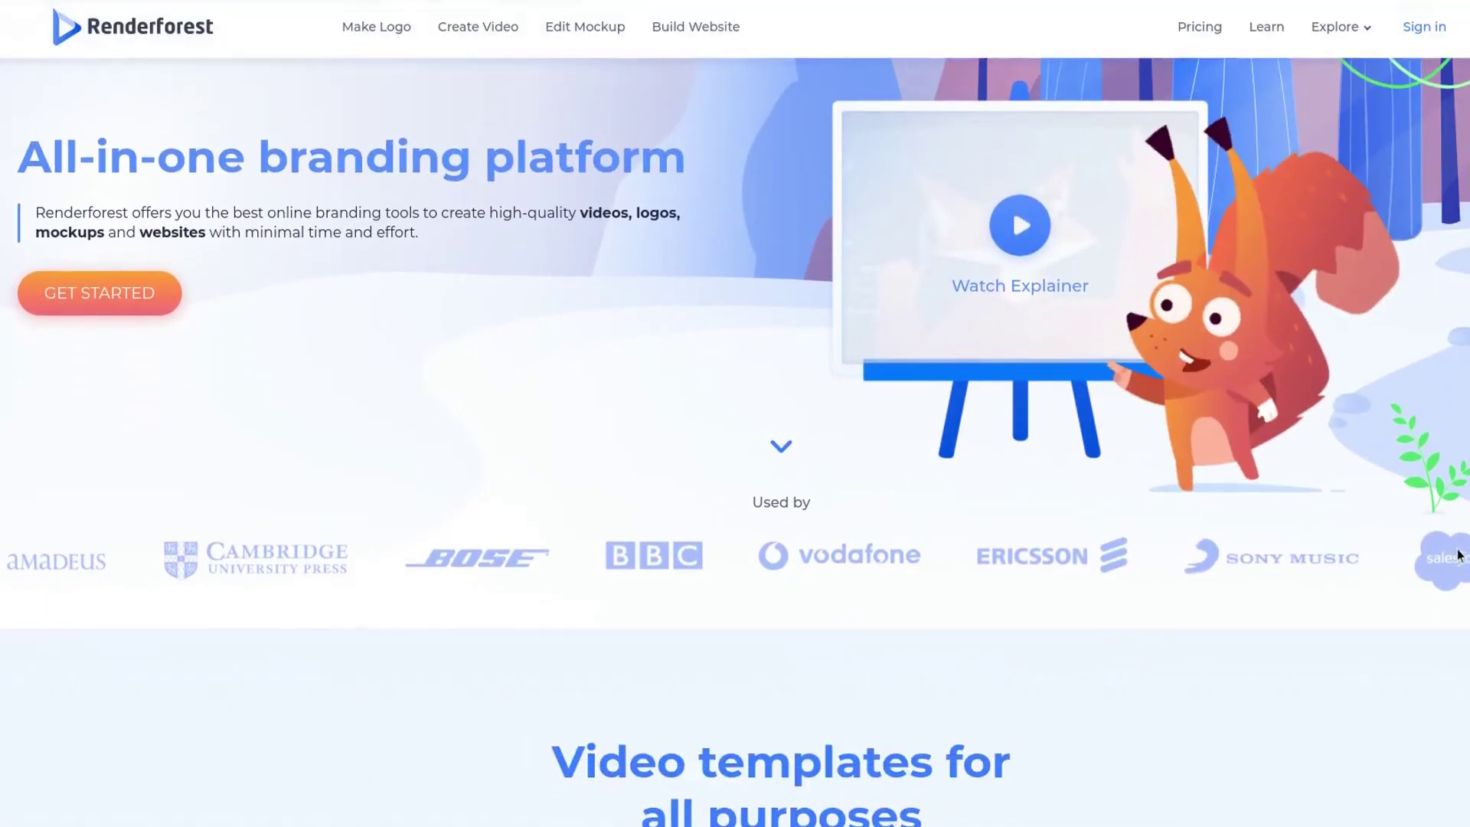
scroll(1459, 554, "down", 2)
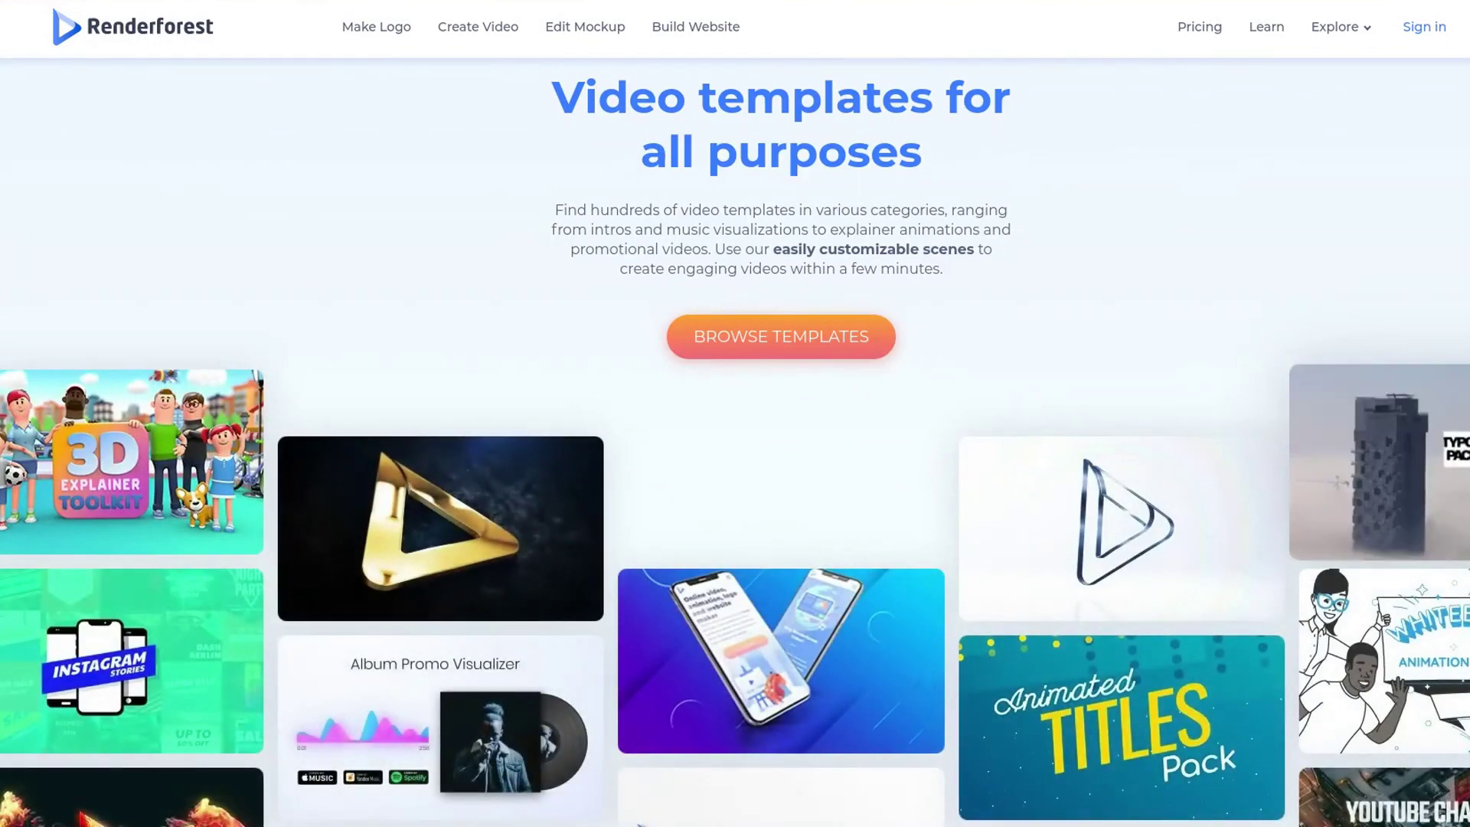
scroll(1459, 554, "down", 15)
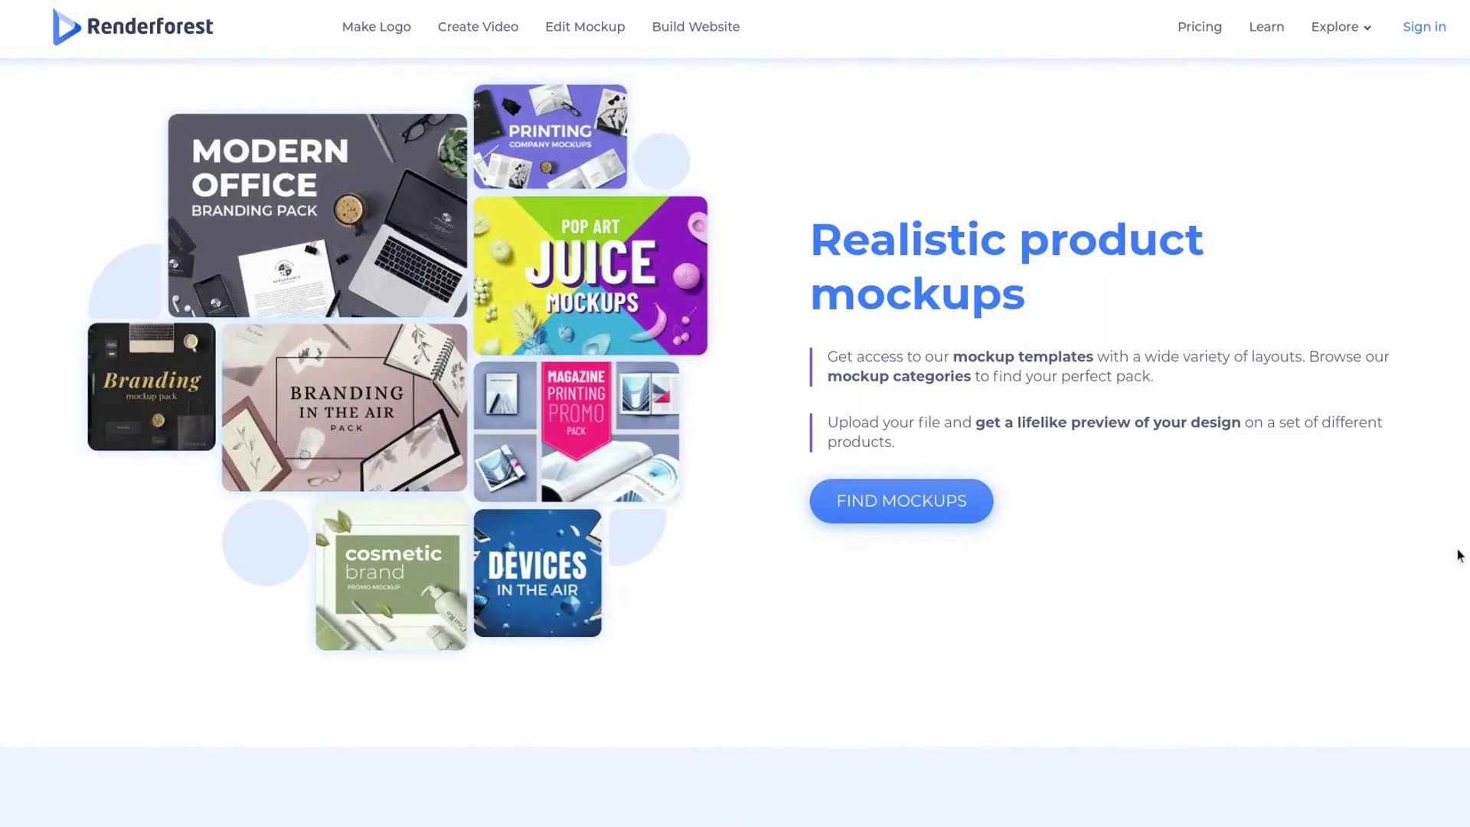
scroll(1460, 554, "down", 8)
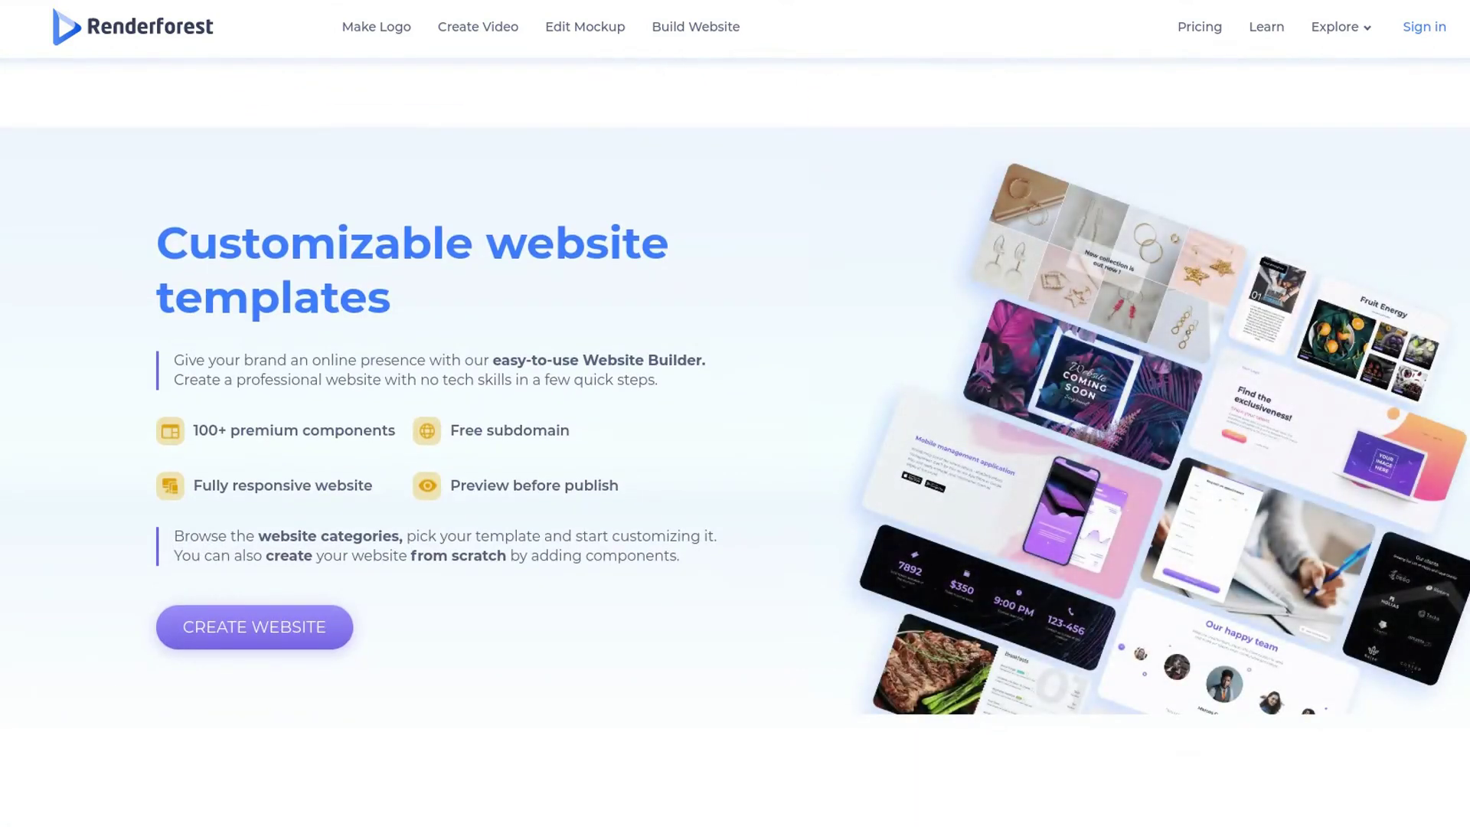
scroll(1460, 554, "down", 8)
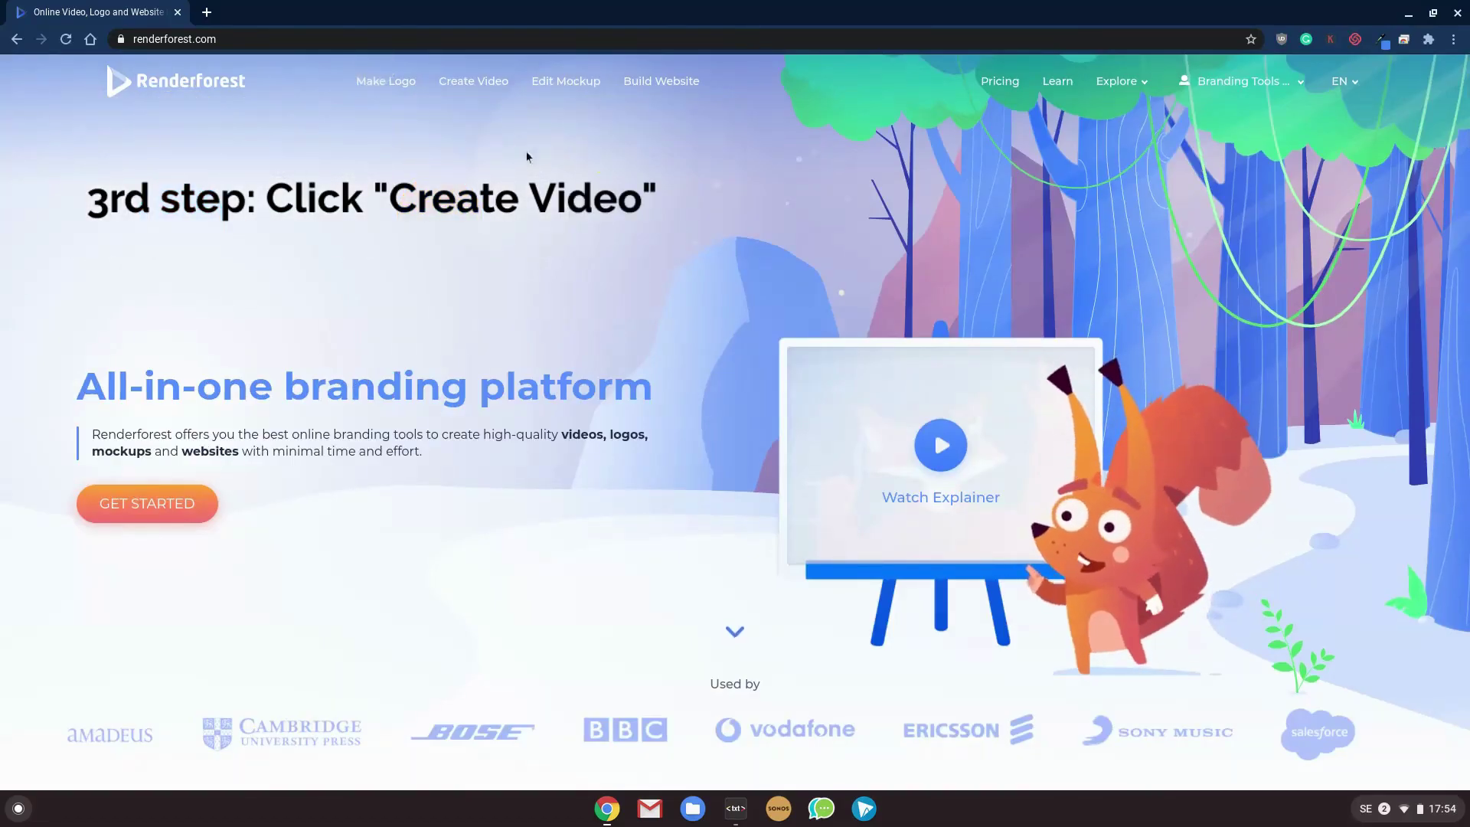
Open the Intros and Logos template gallery and preview the first template thumbnails.
left_click(476, 89)
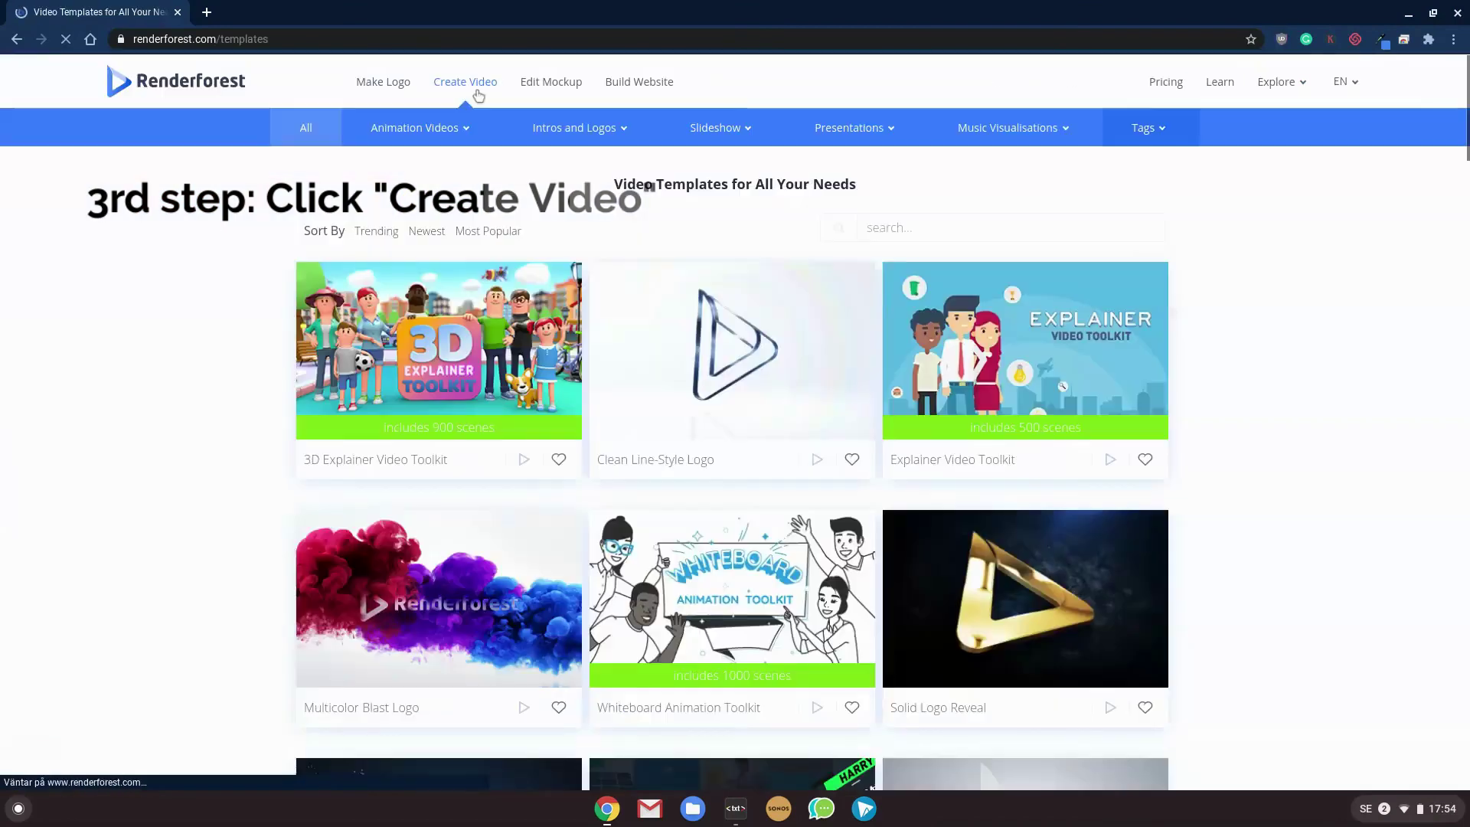
mouse_move(540, 131)
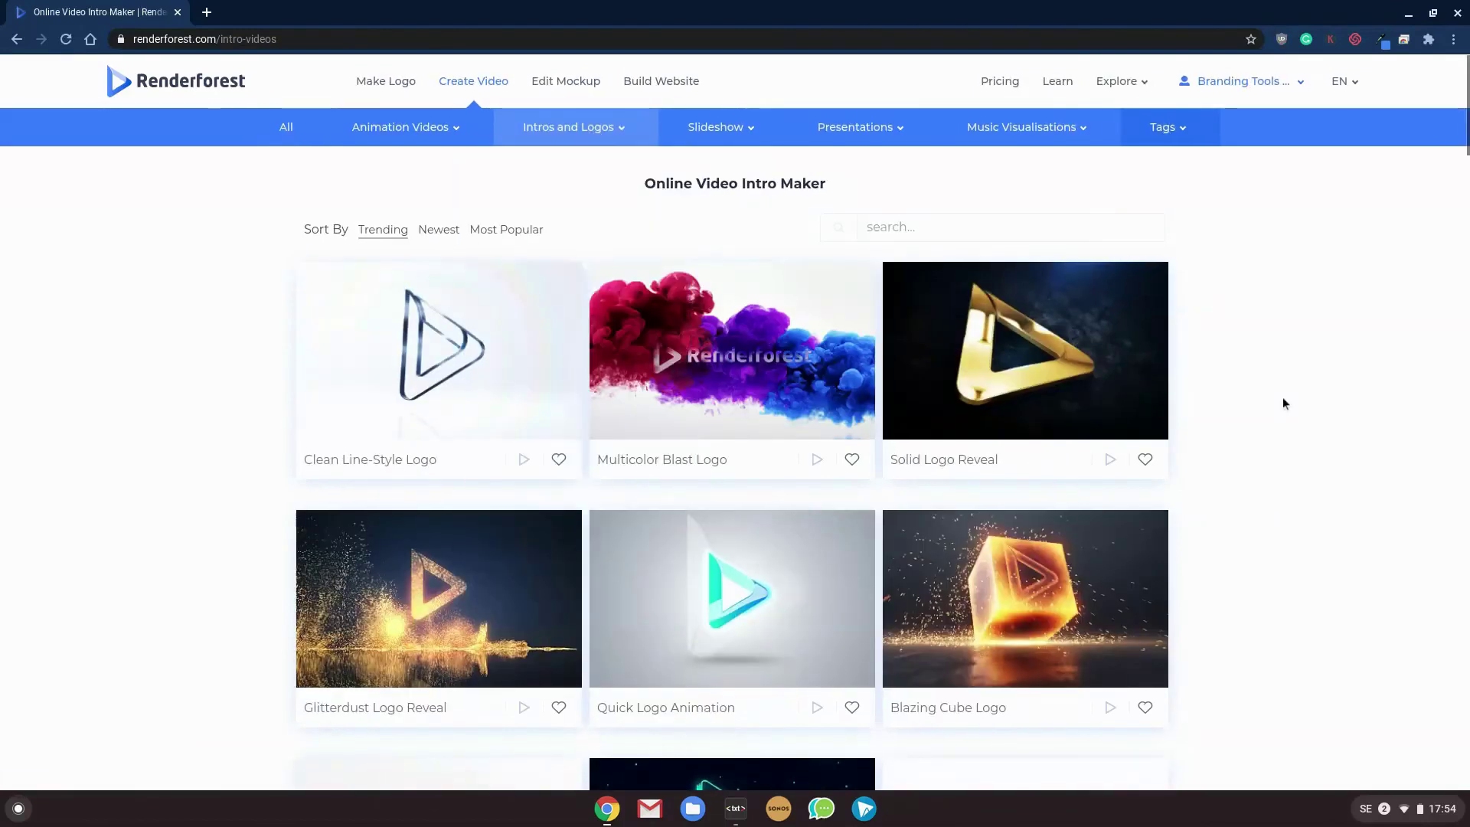
scroll(1283, 399, "down", 3)
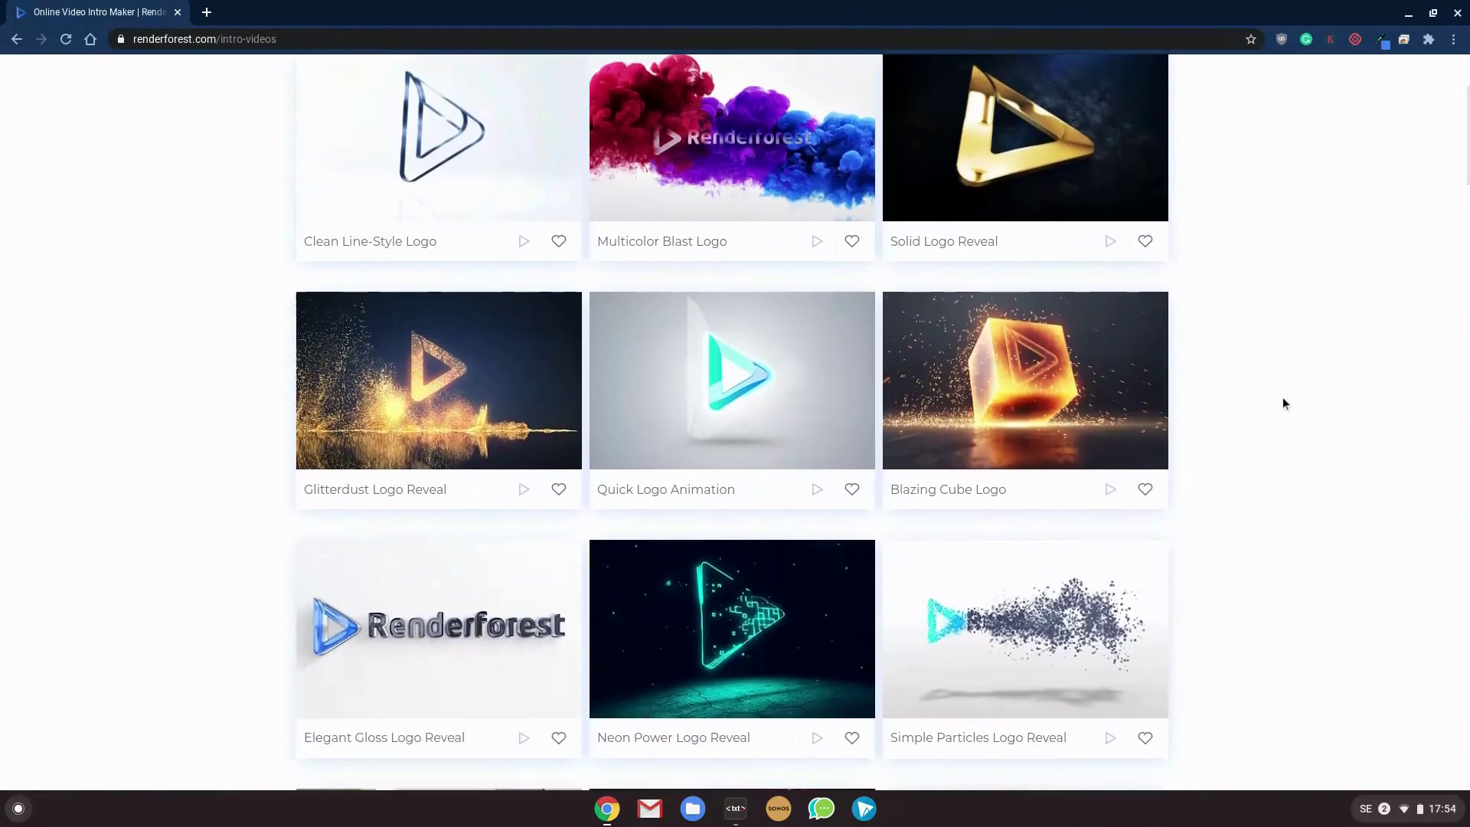
mouse_move(1141, 384)
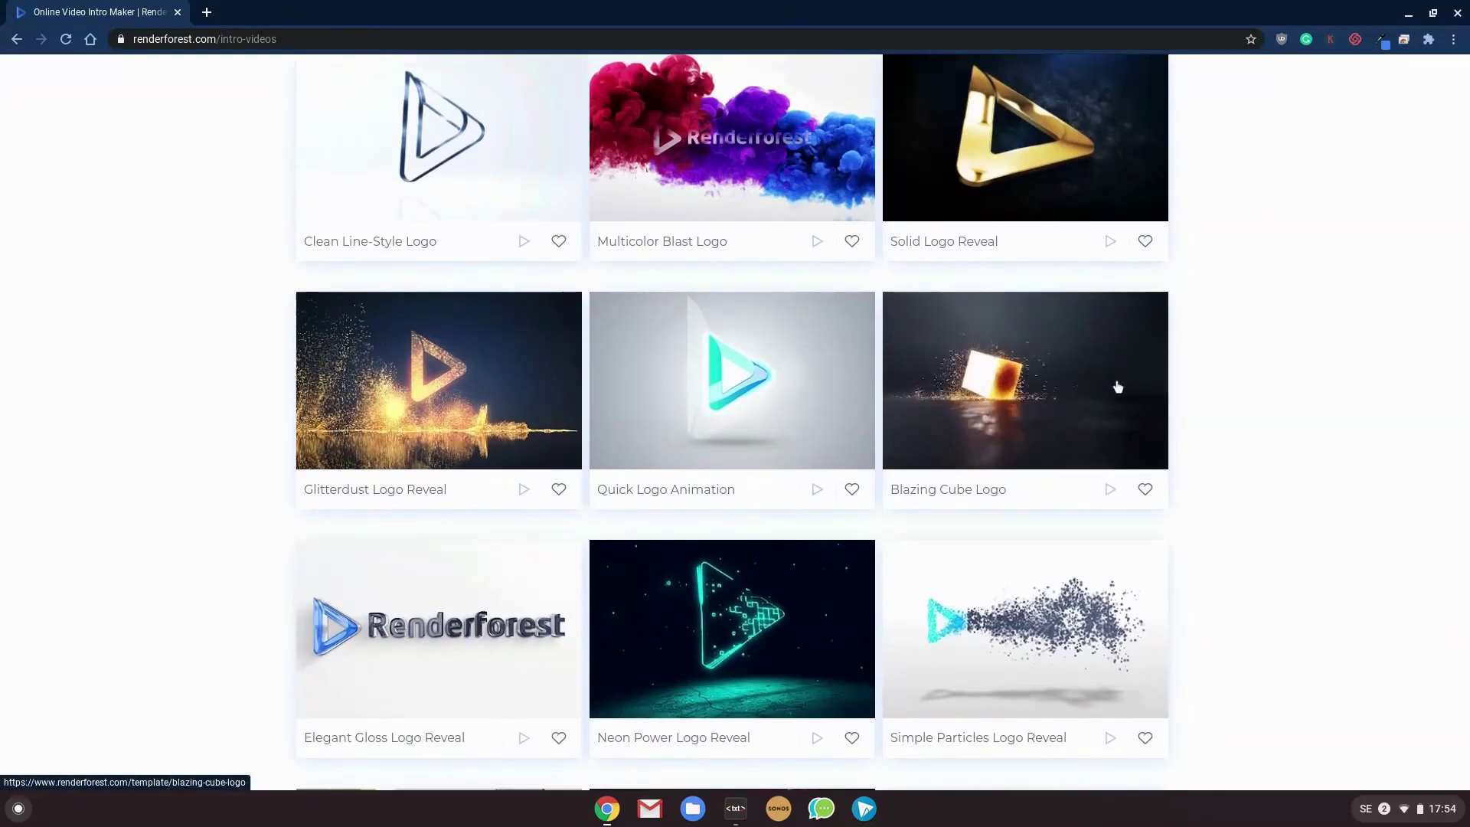
mouse_move(810, 387)
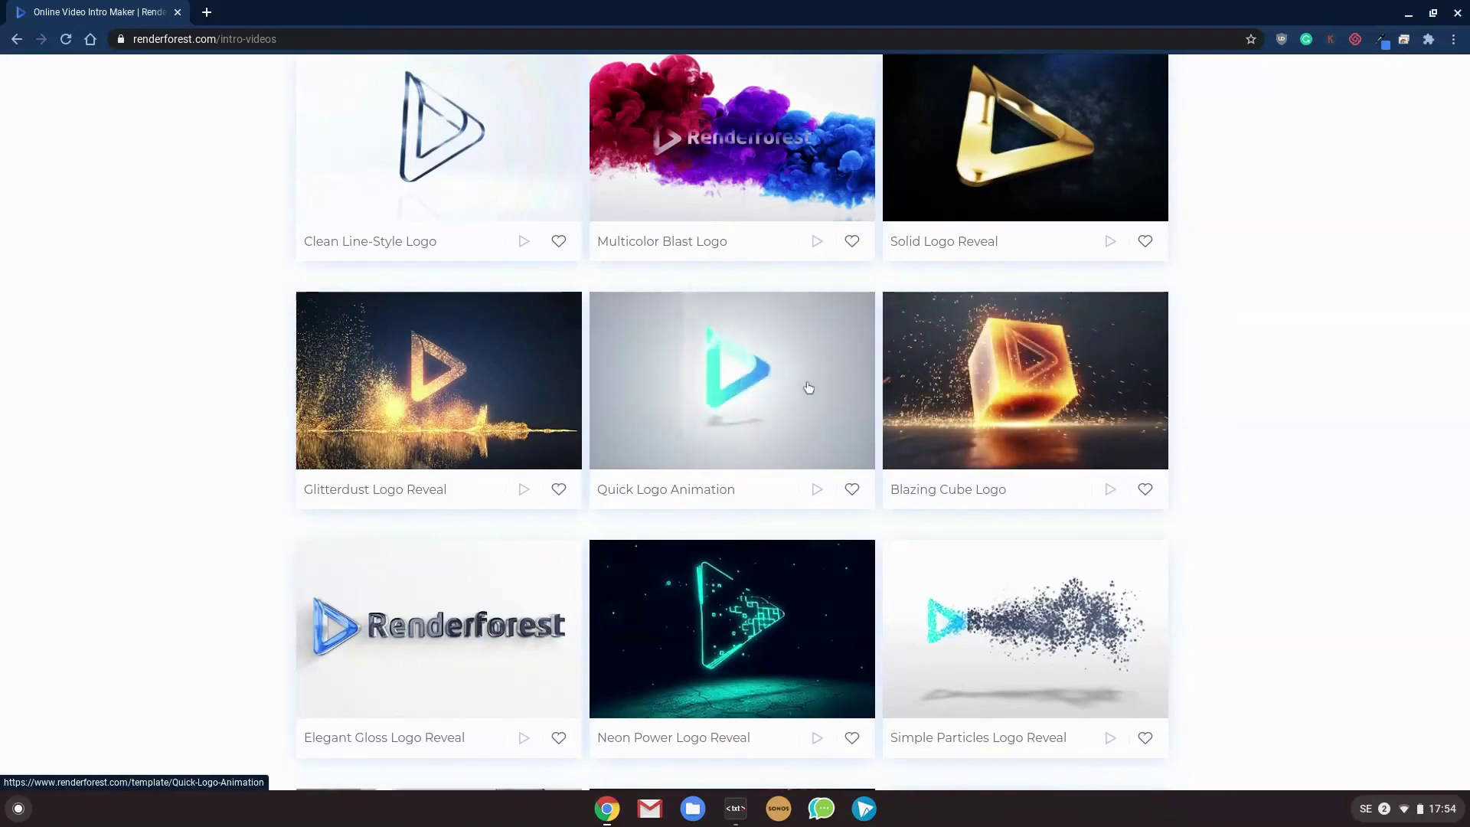
mouse_move(502, 394)
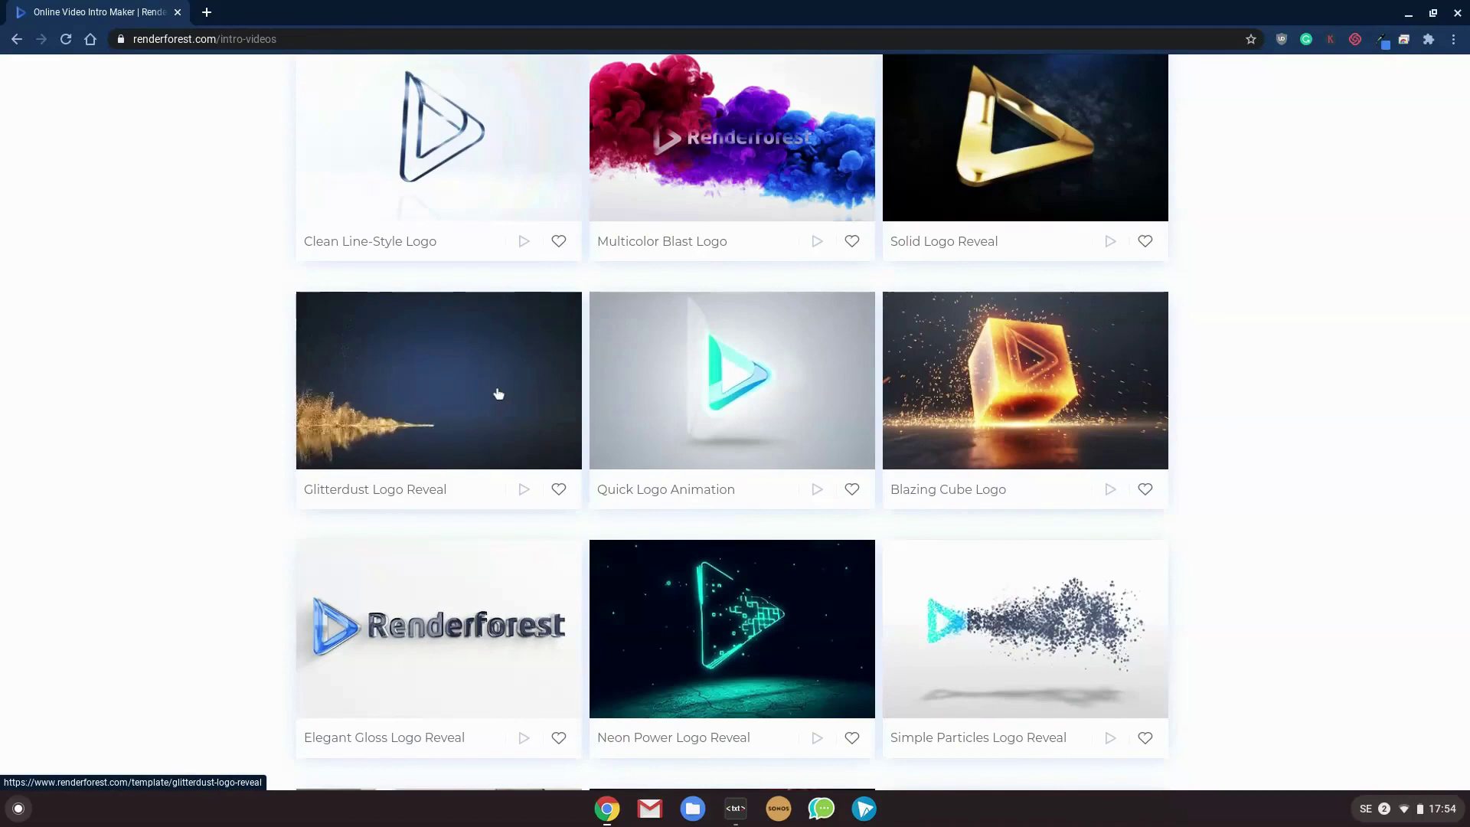
Scroll further through the intro templates, previewing more thumbnails along the way.
scroll(1059, 434, "down", 4)
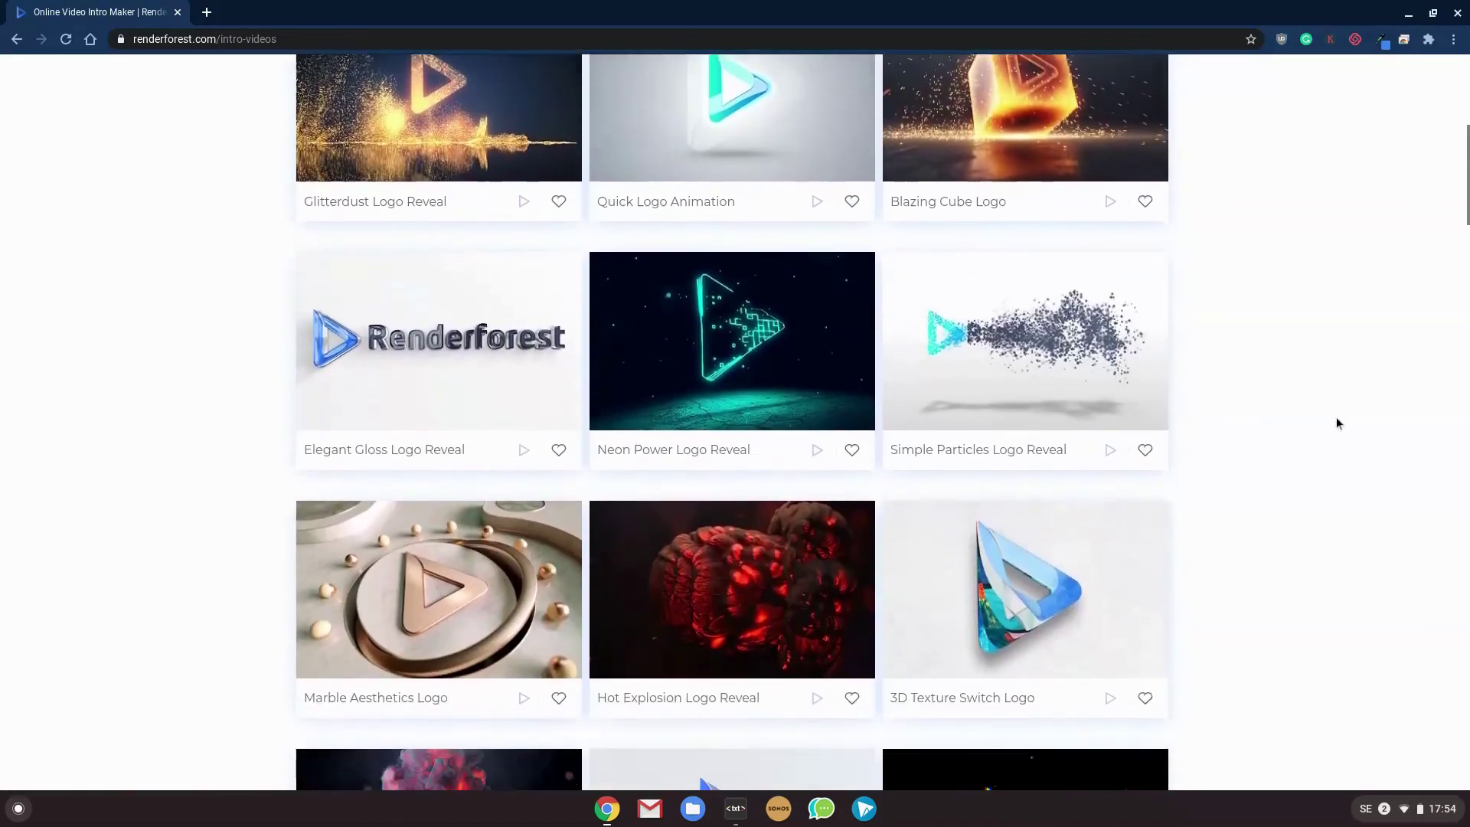
scroll(1338, 423, "down", 1)
mouse_move(1095, 351)
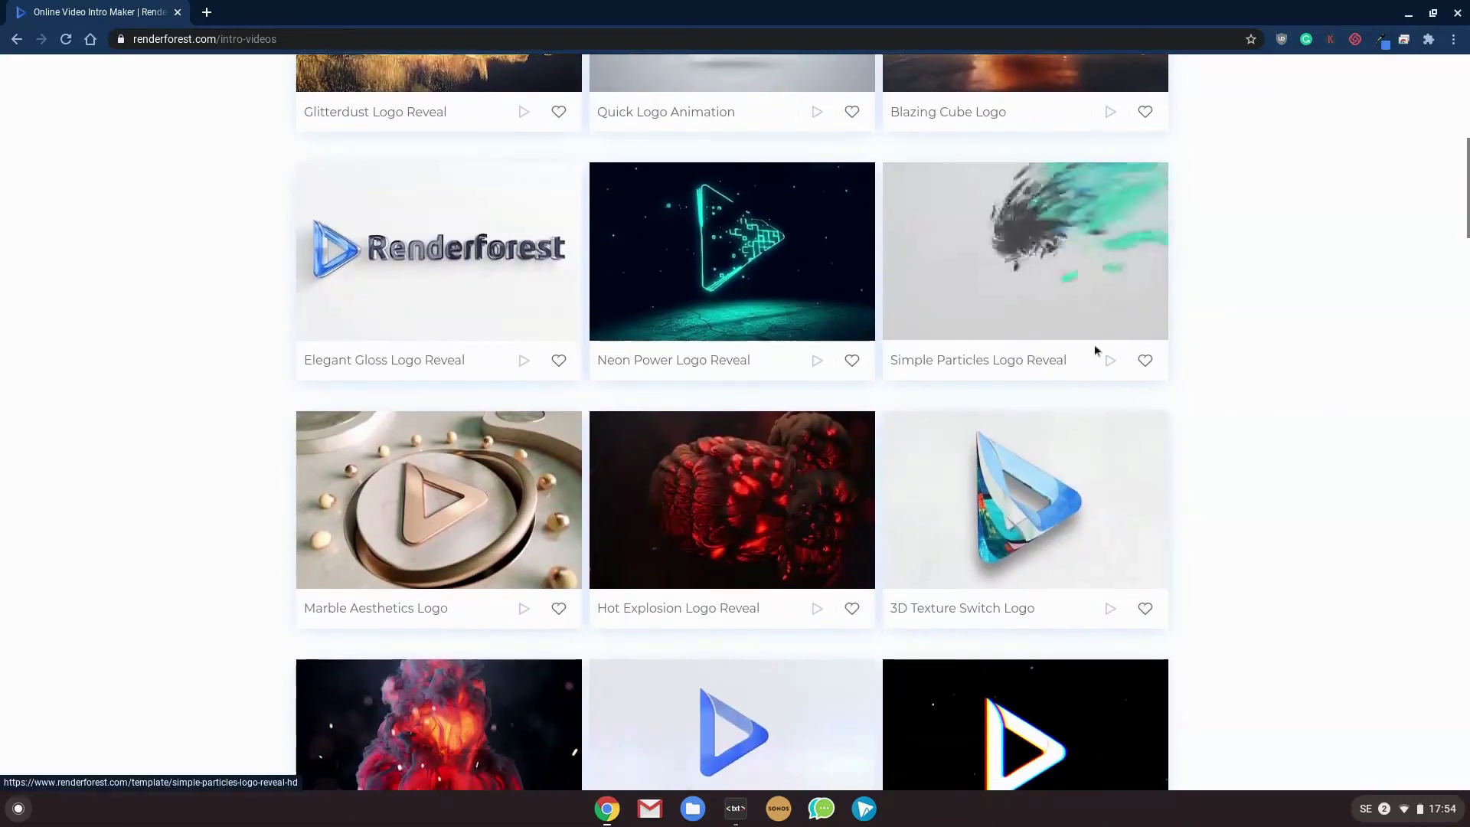
mouse_move(1113, 494)
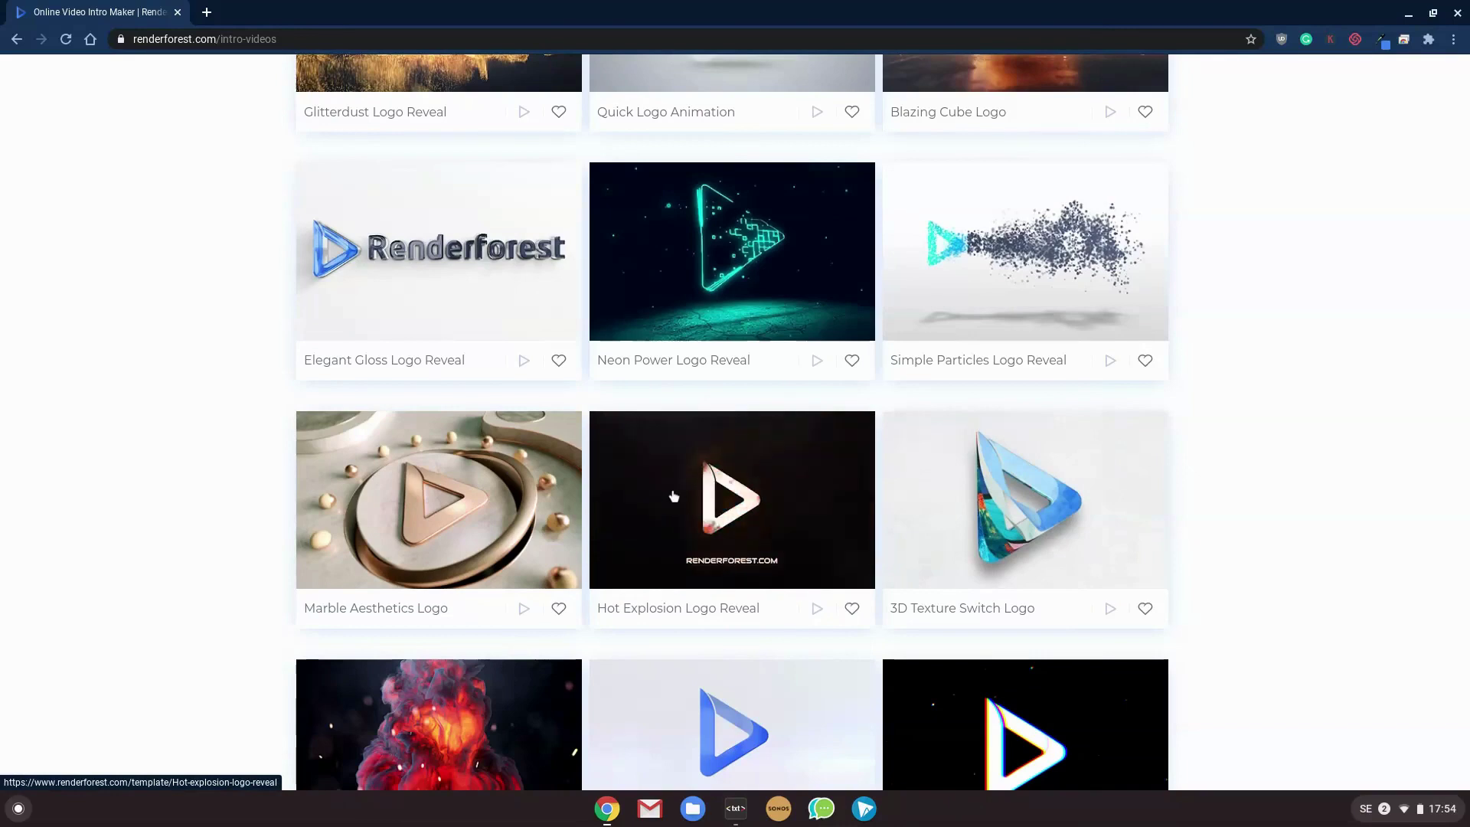
scroll(673, 496, "down", 3)
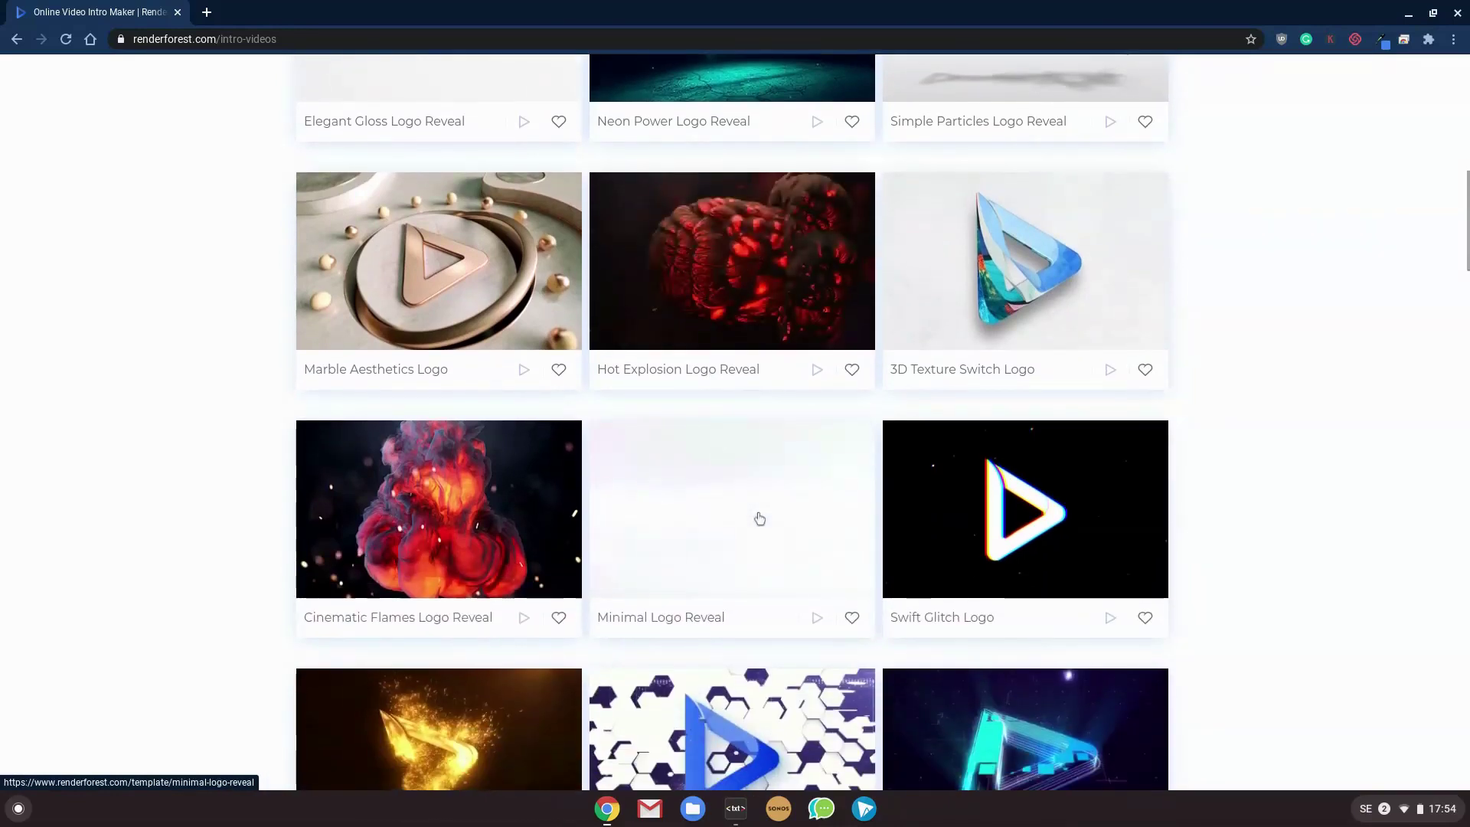
scroll(1242, 487, "down", 7)
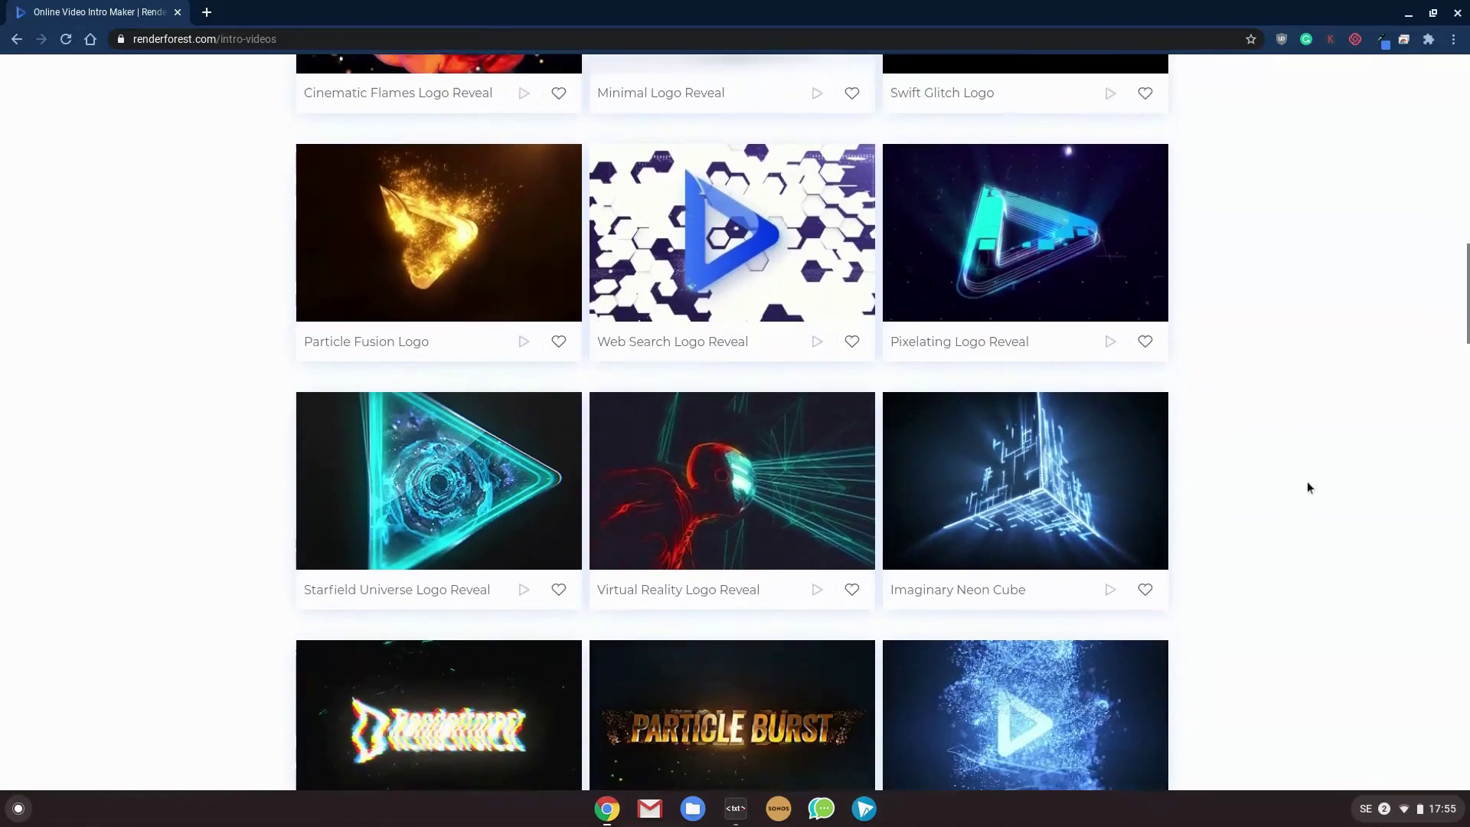
scroll(1307, 481, "down", 9)
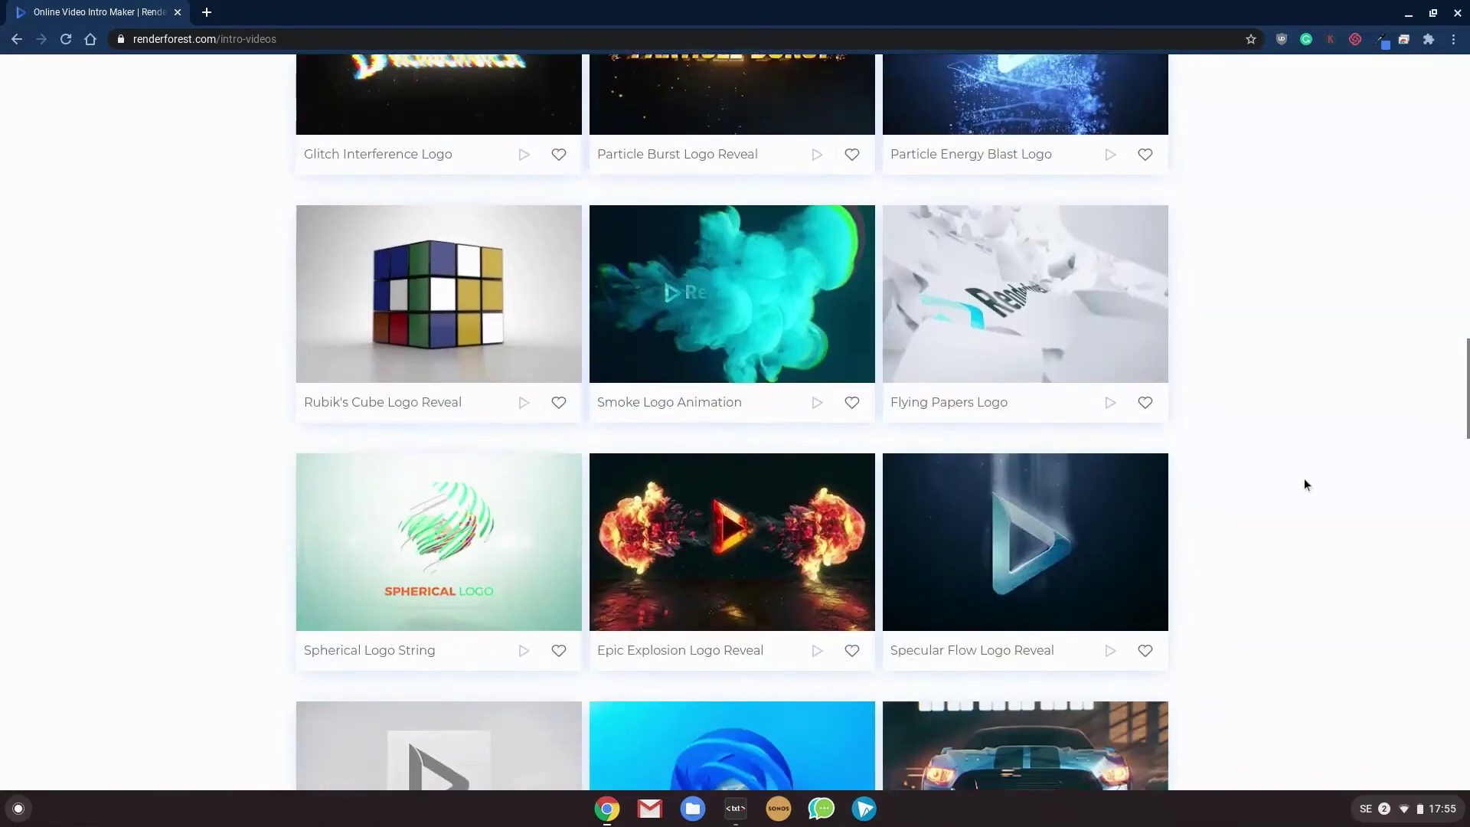
scroll(1305, 484, "down", 4)
scroll(1305, 483, "up", 19)
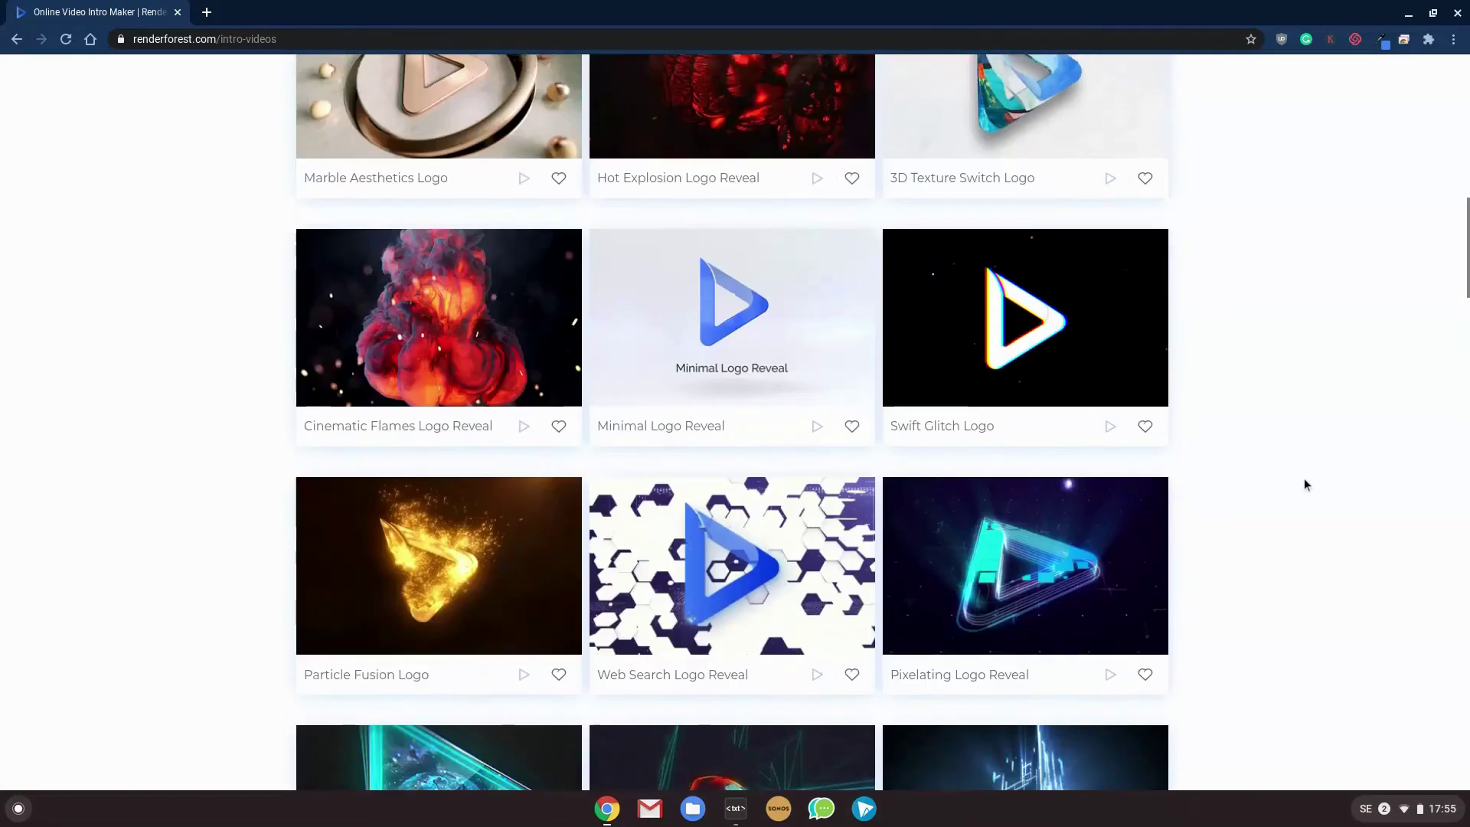
scroll(1304, 484, "up", 15)
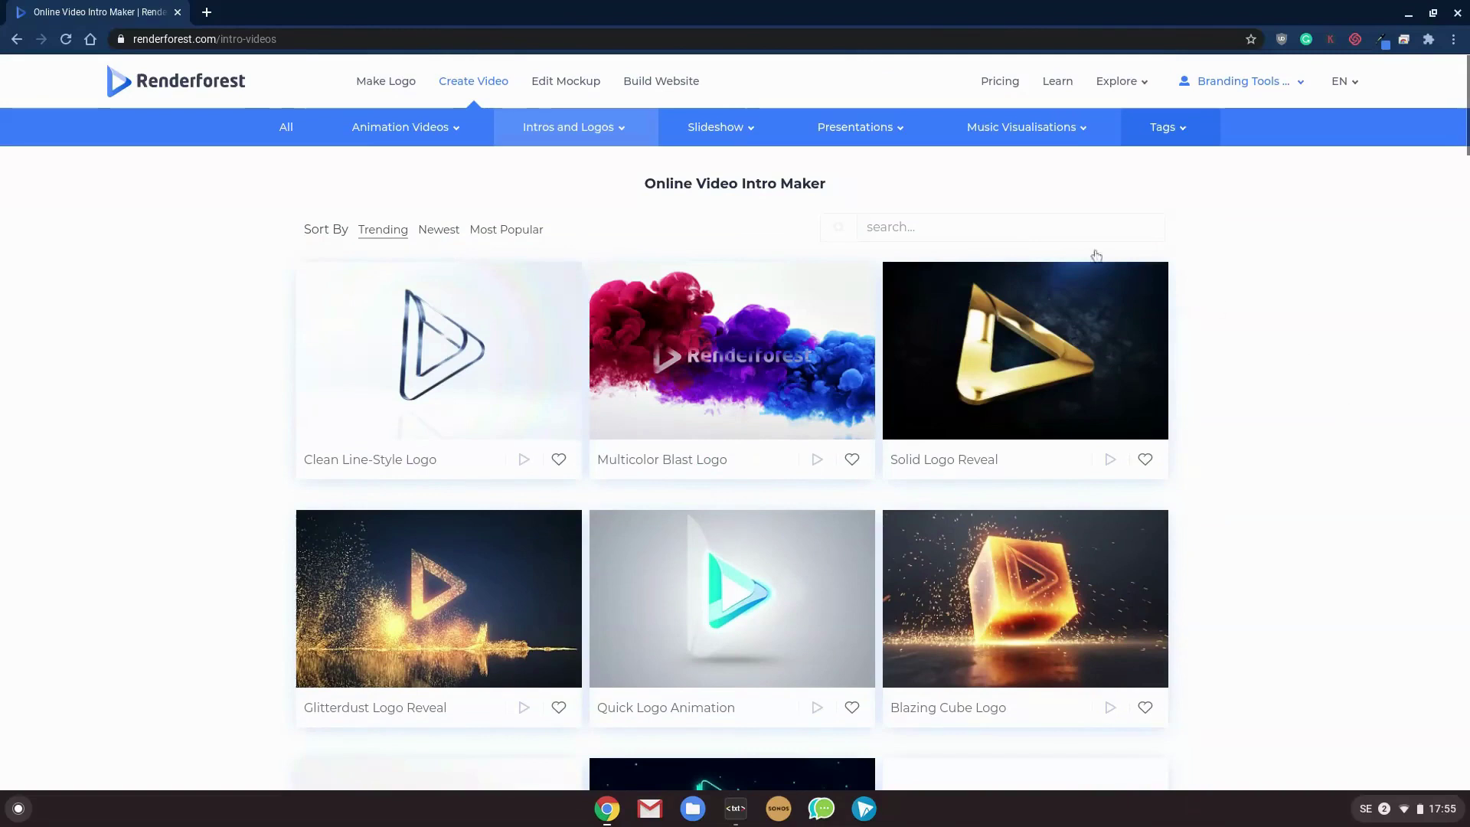
Sort the intro templates by Newest and open Evolving Sketch Logo Reveal.
left_click(438, 231)
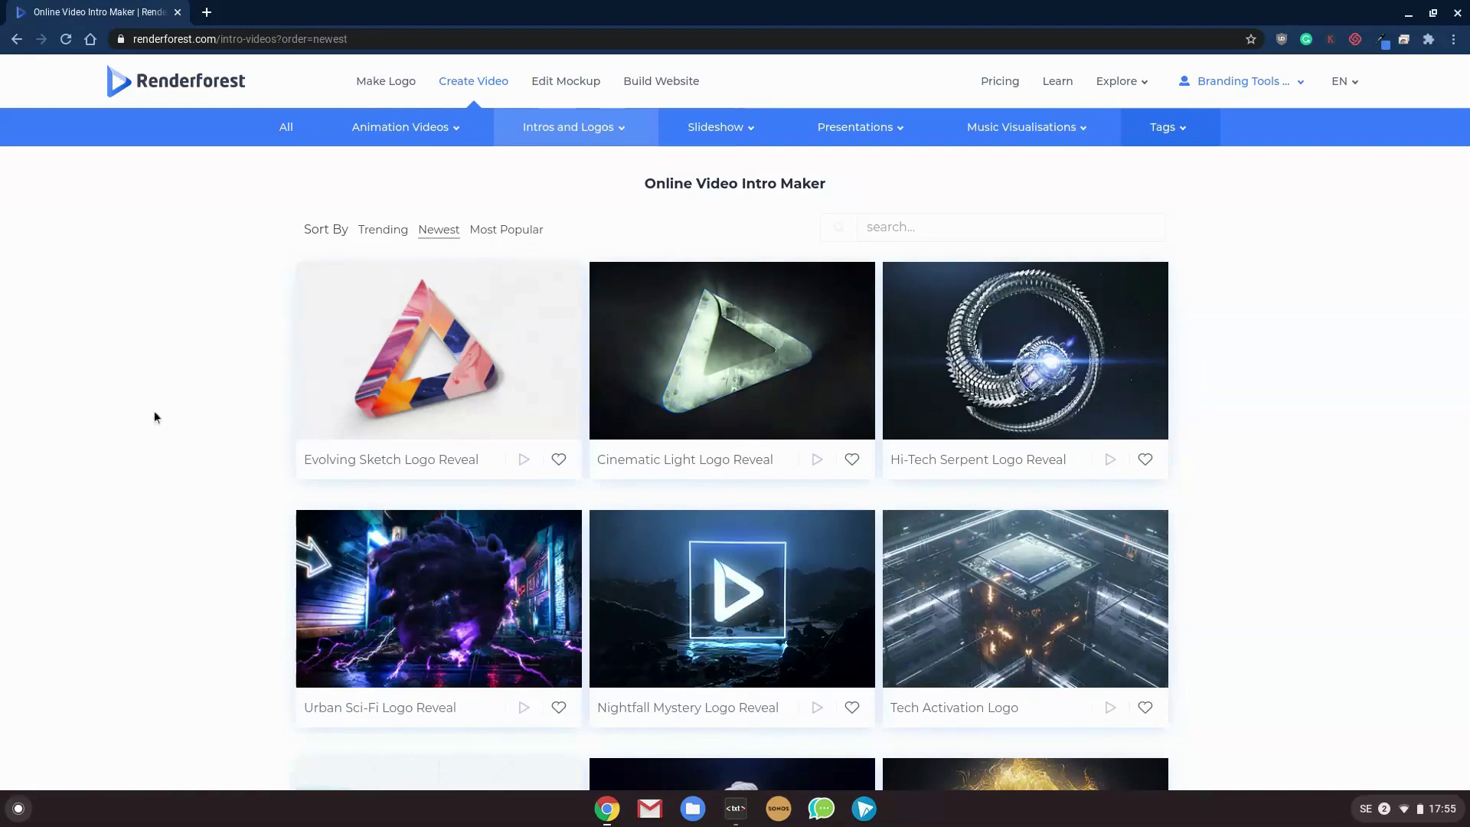
mouse_move(479, 407)
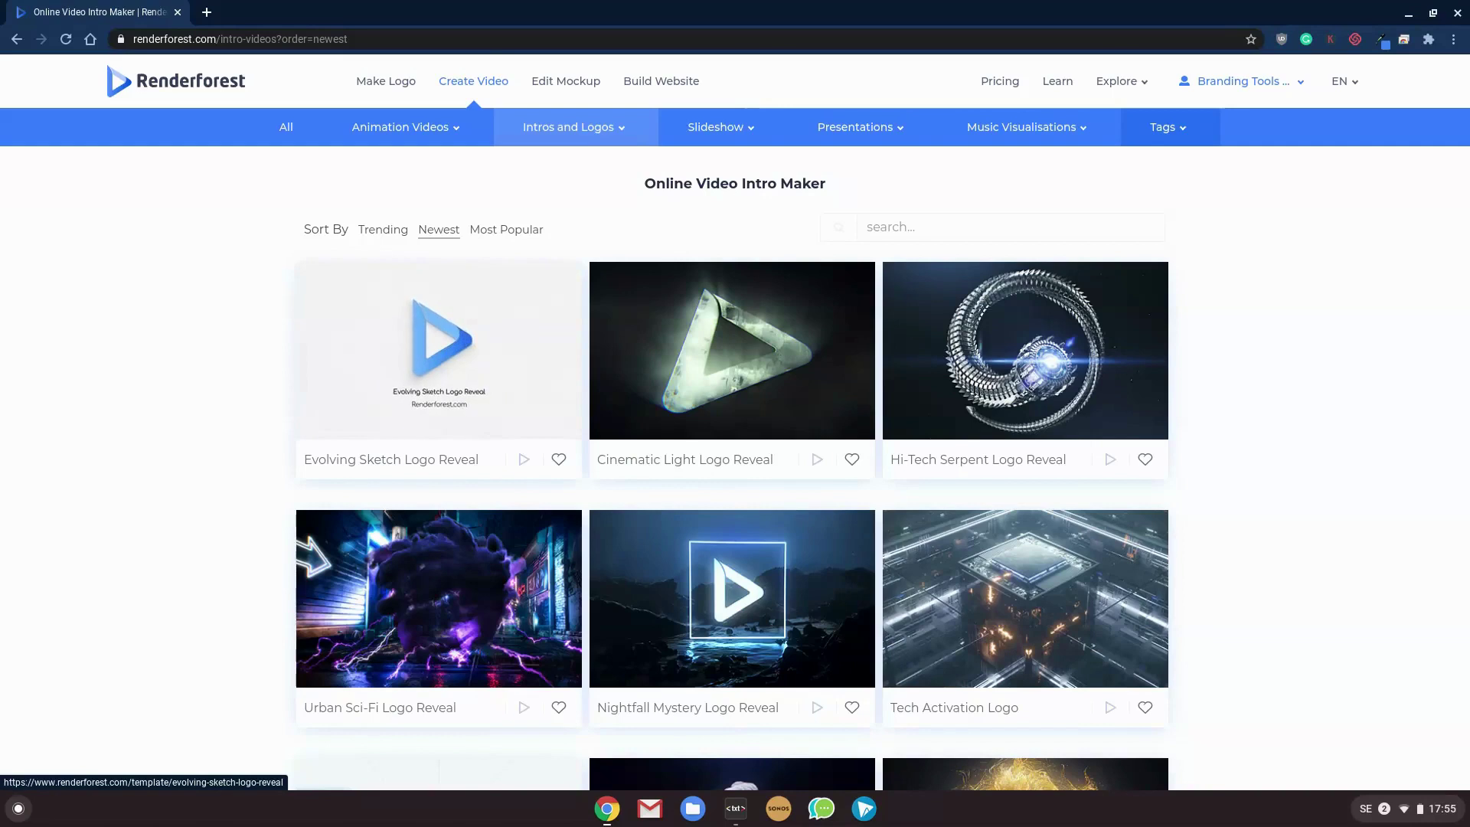
left_click(548, 365)
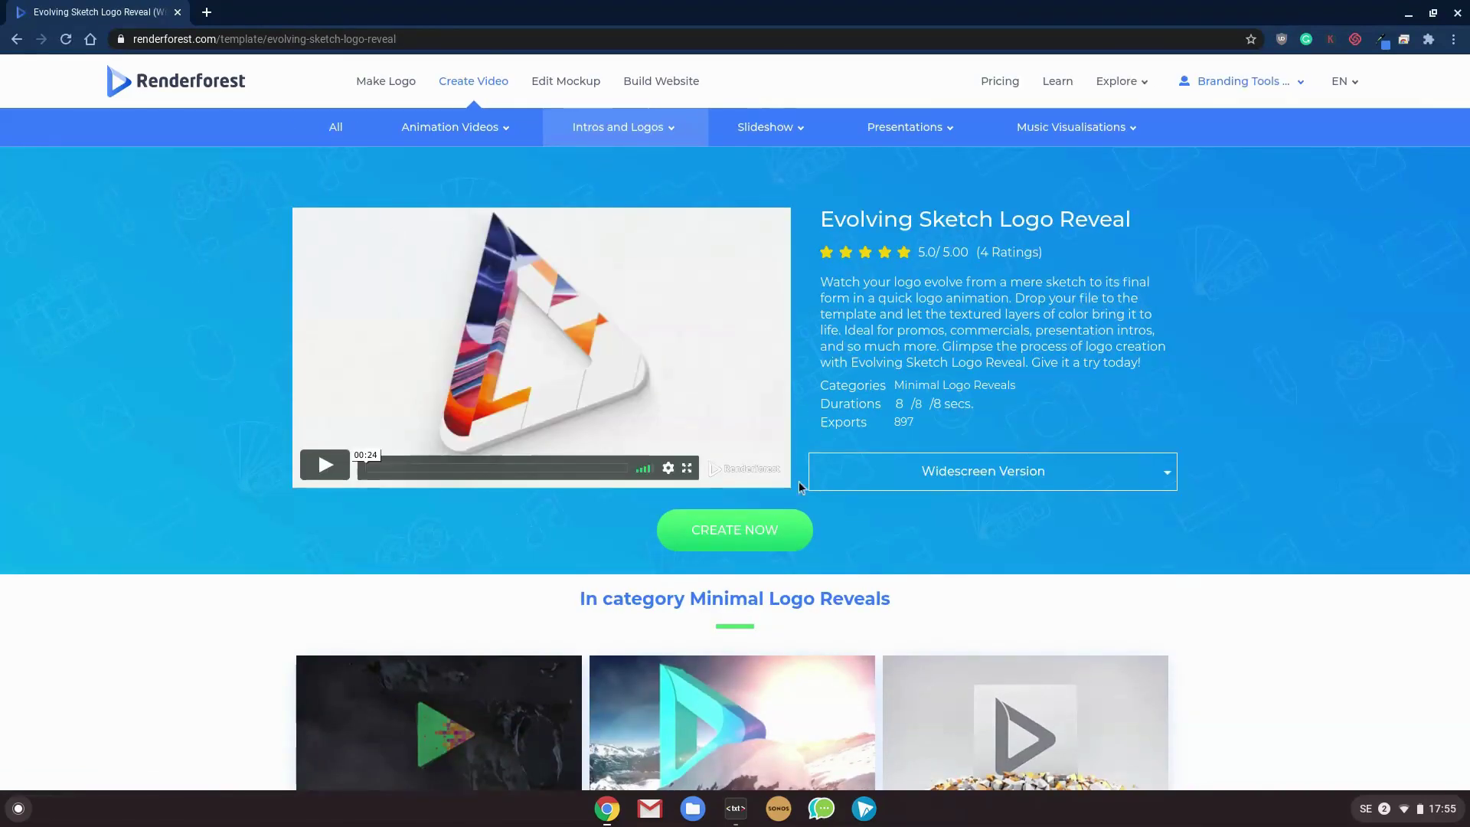
Create a project from Evolving Sketch Logo Reveal and bring up the logo placeholder's Add menu.
left_click(792, 543)
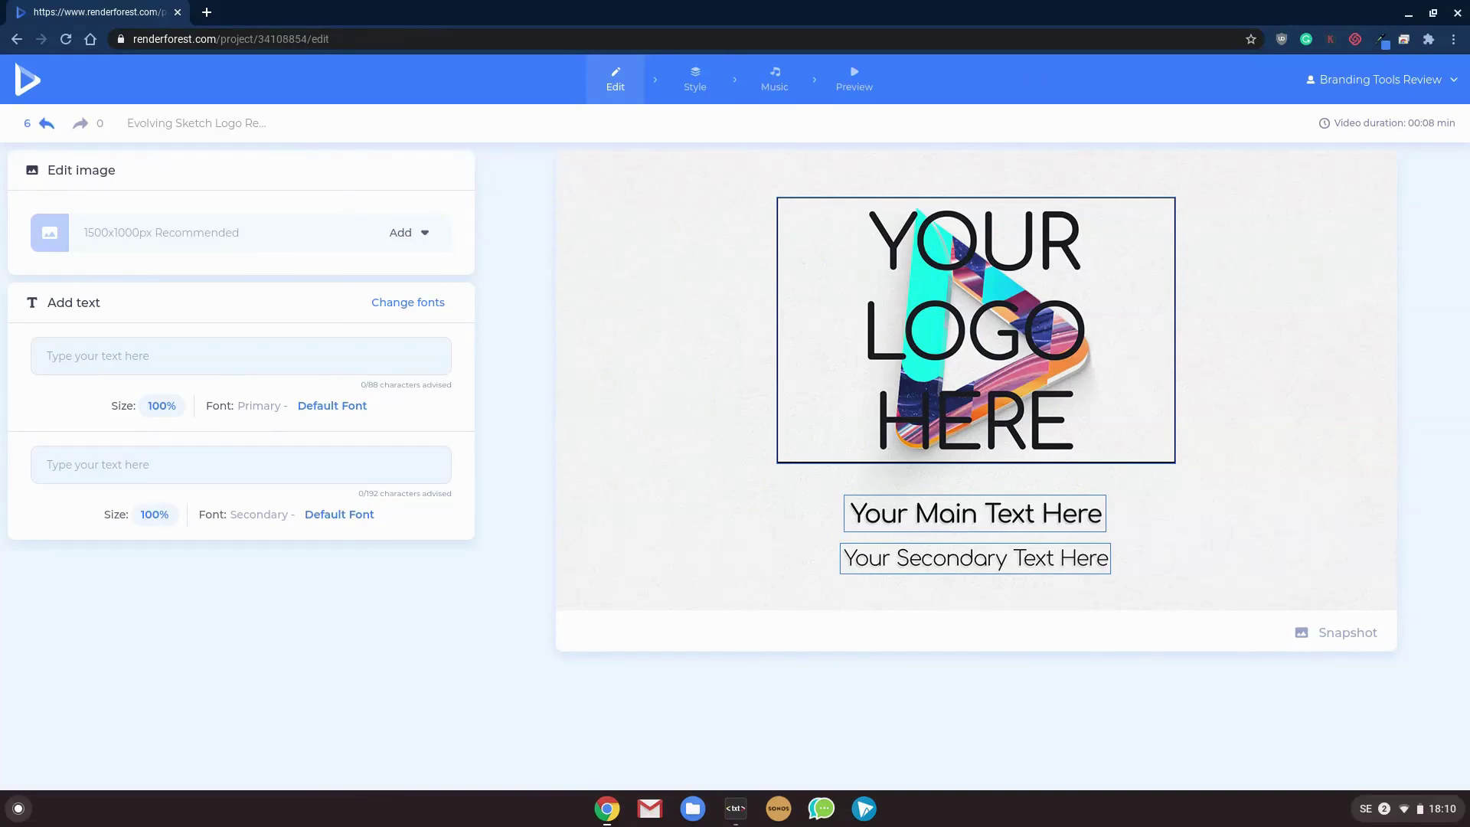
left_click(1076, 356)
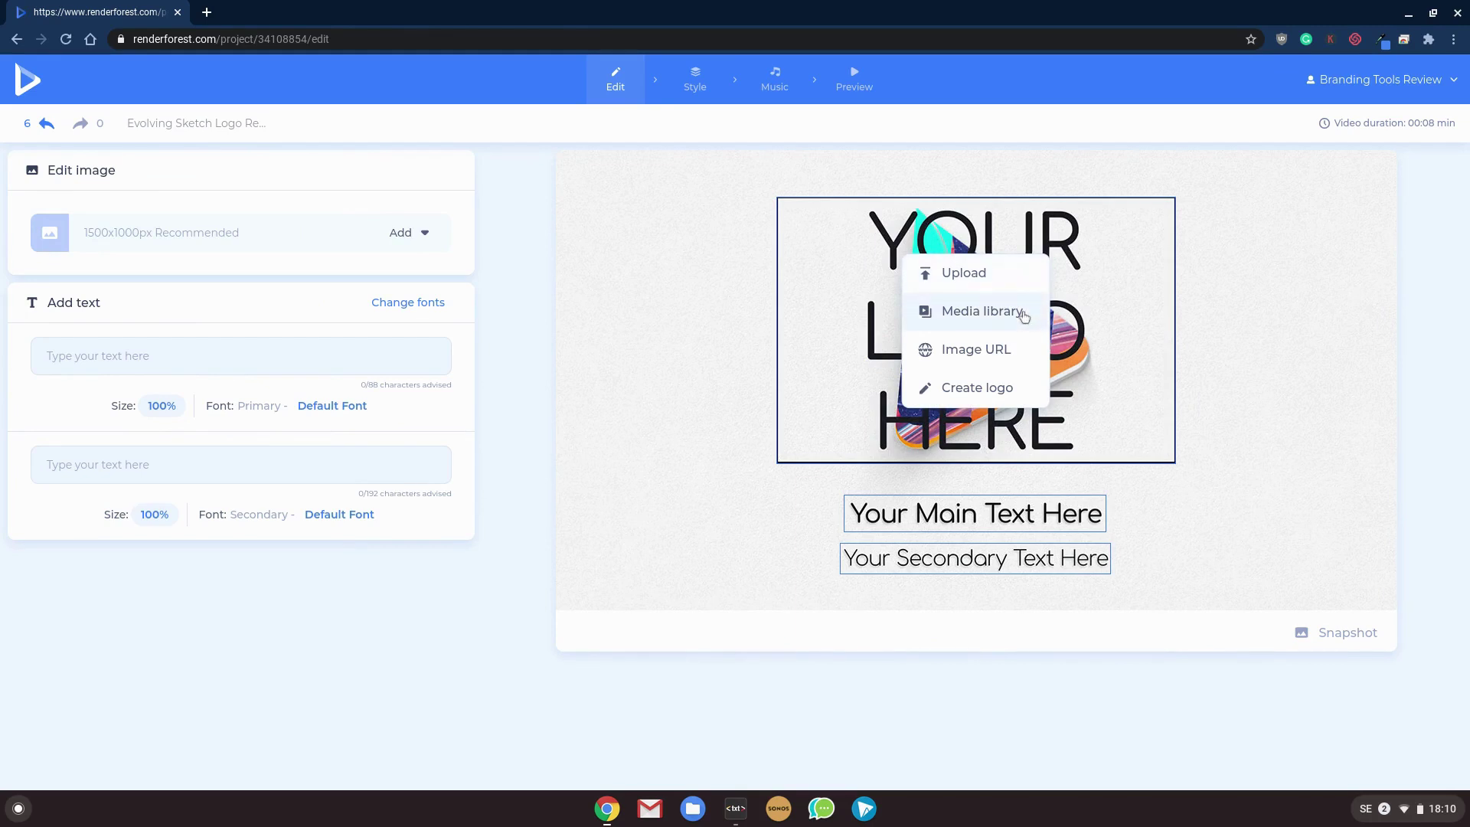
Insert Edit Videos_basic-file.png from the Media library as the logo, scaled down slightly.
left_click(983, 311)
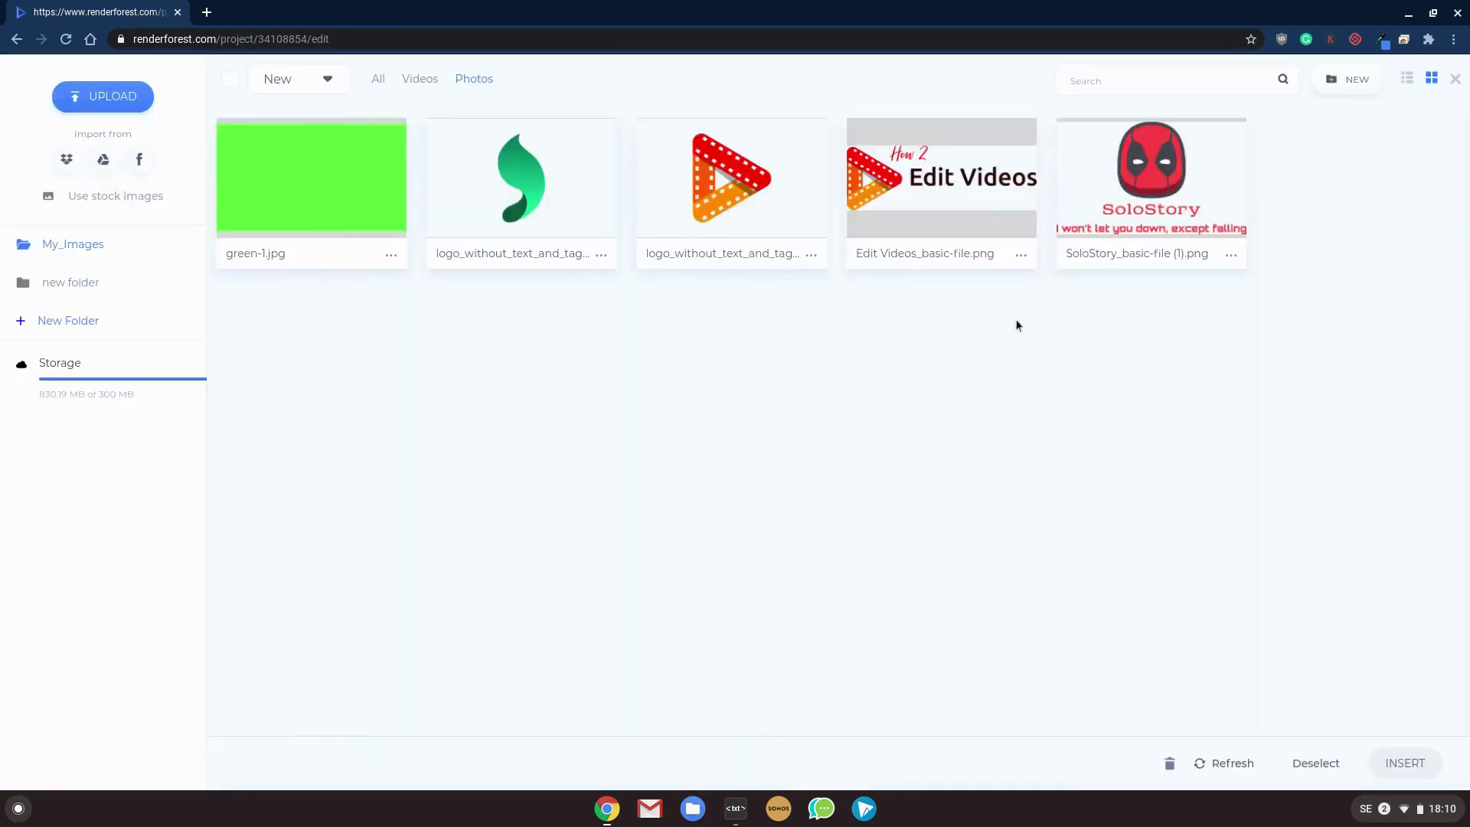
left_click(979, 206)
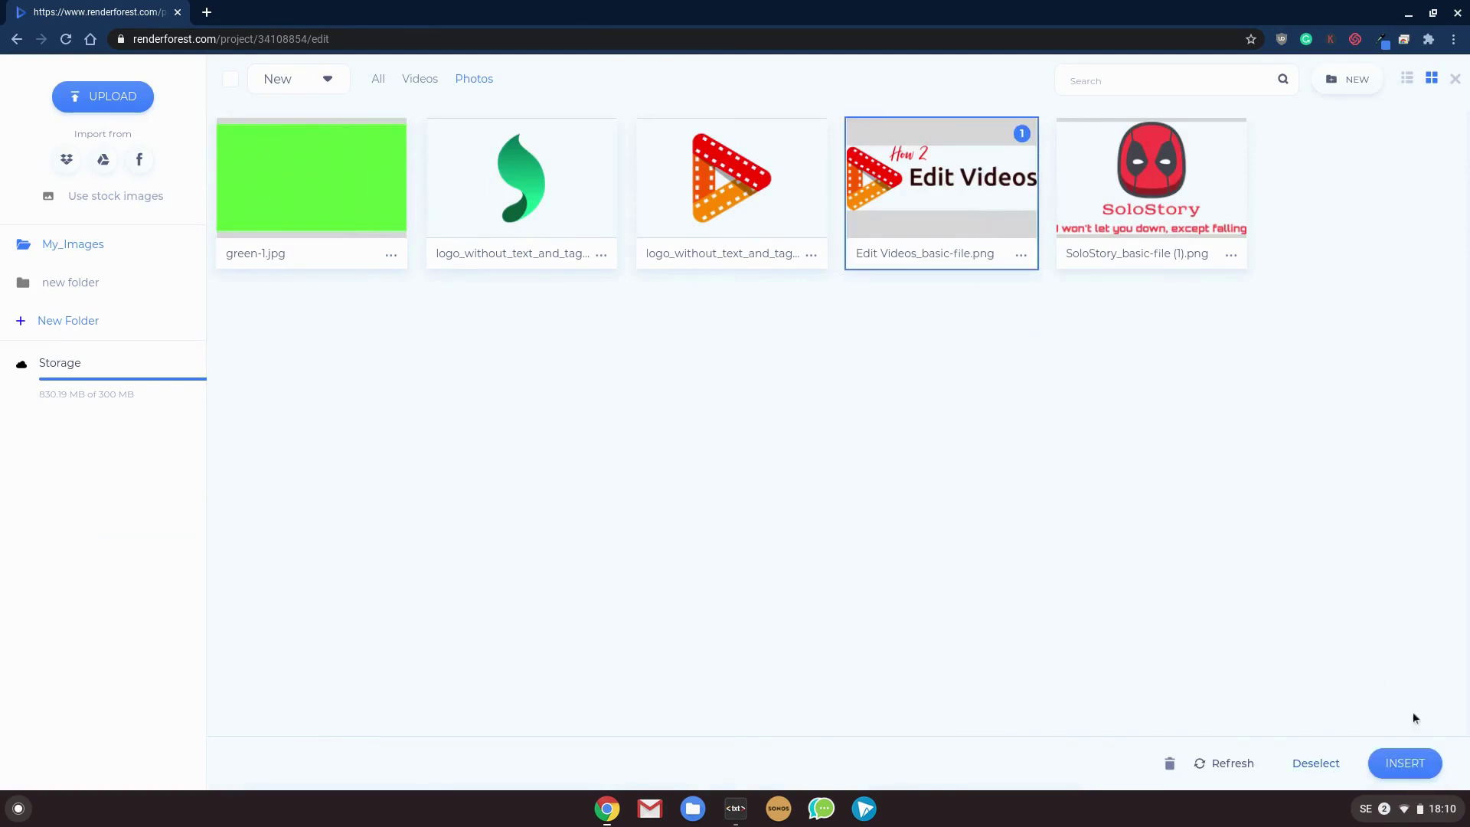
left_click(1405, 764)
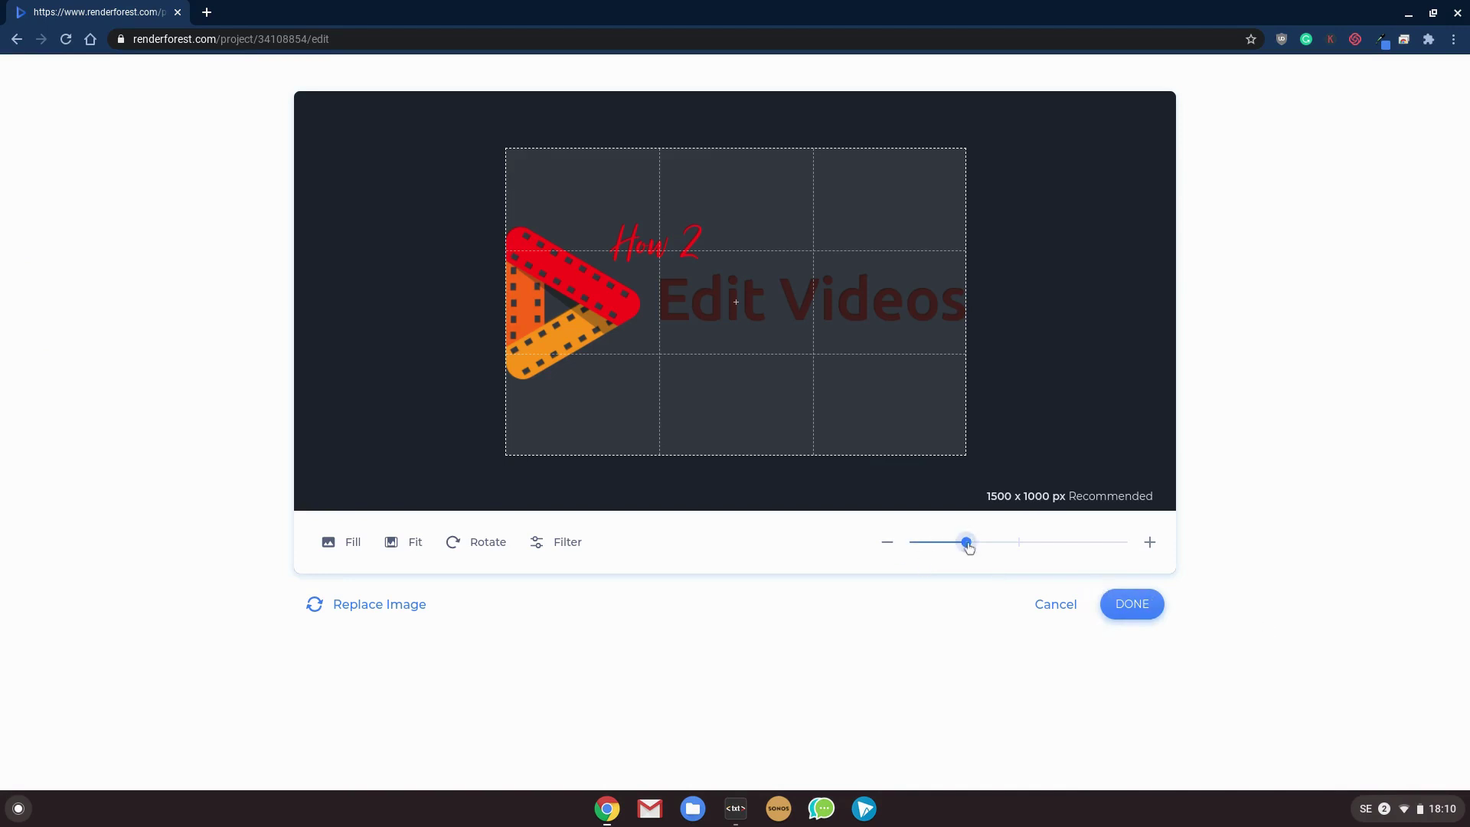
left_click_drag(969, 546, 966, 554)
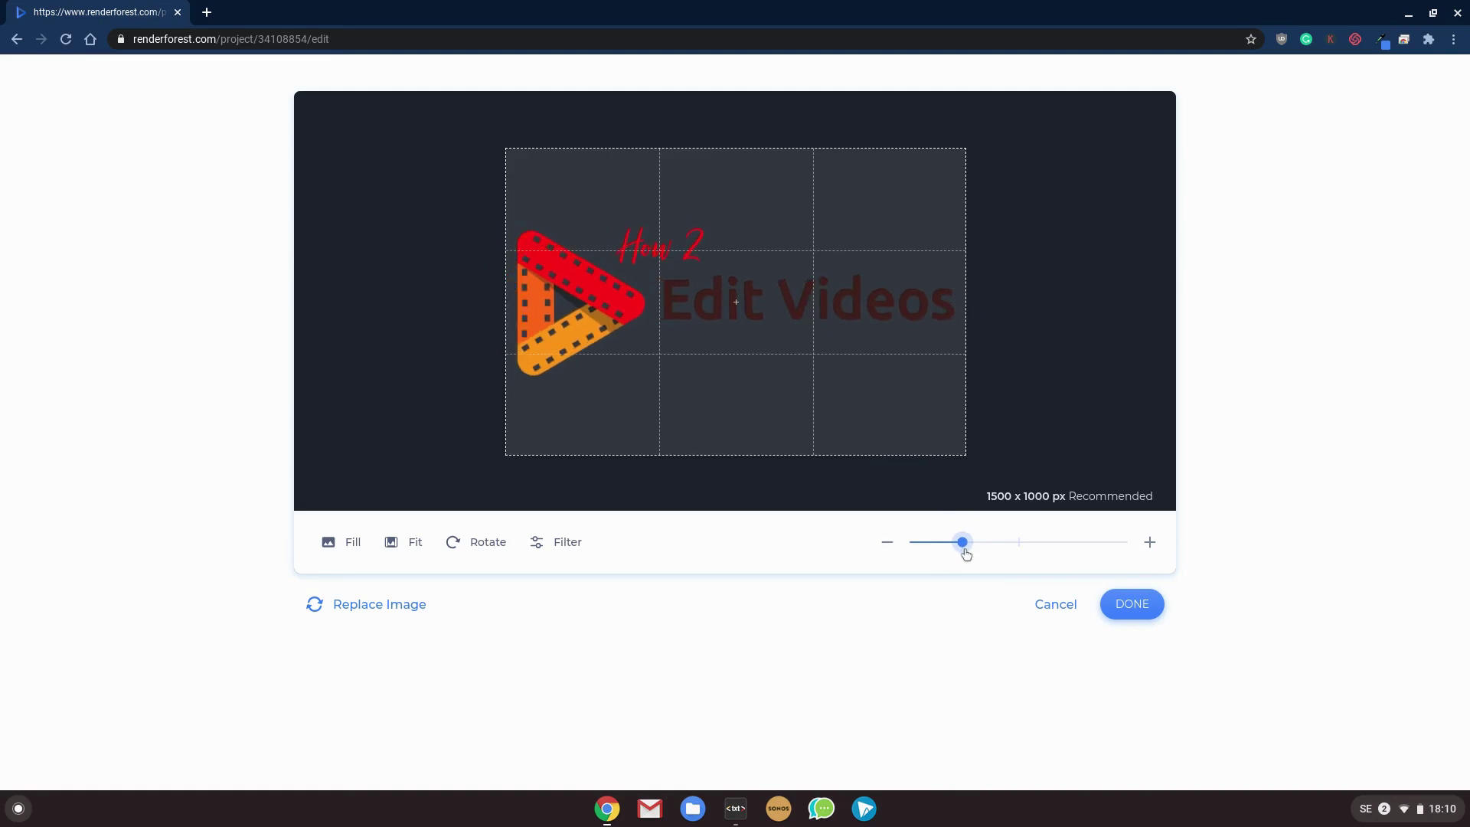
left_click(1132, 606)
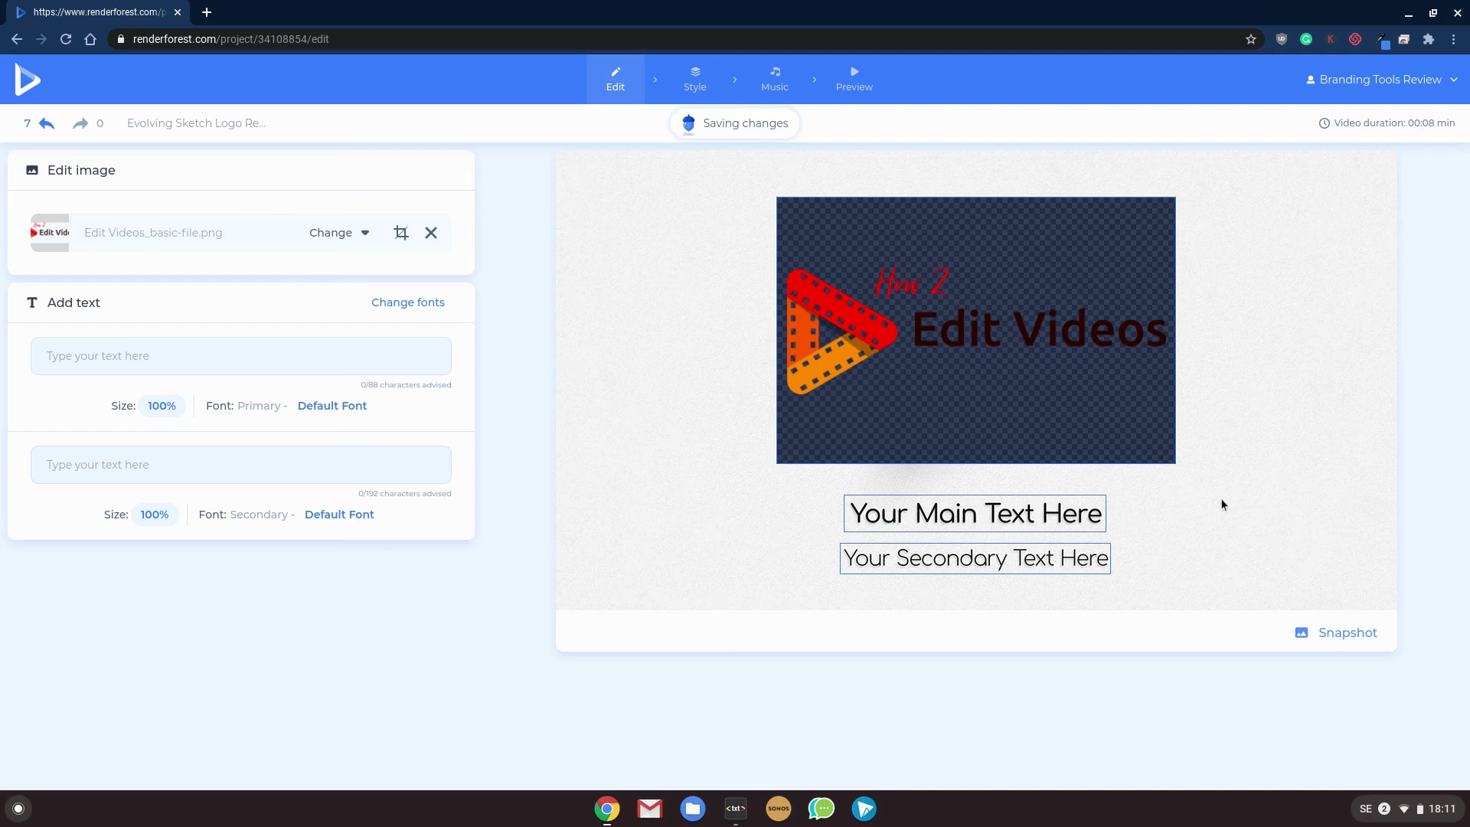
left_click(1005, 355)
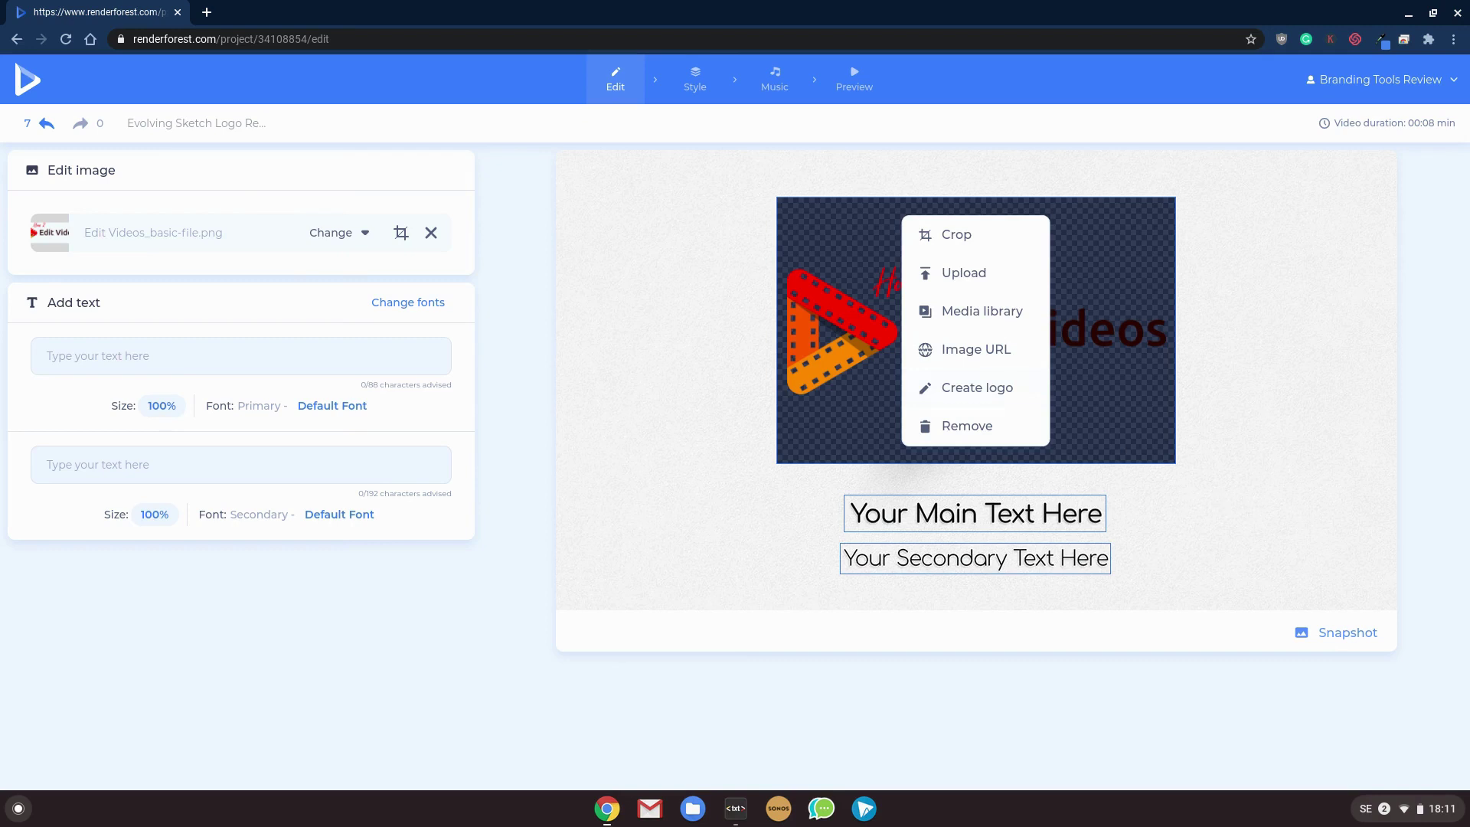
left_click(1201, 478)
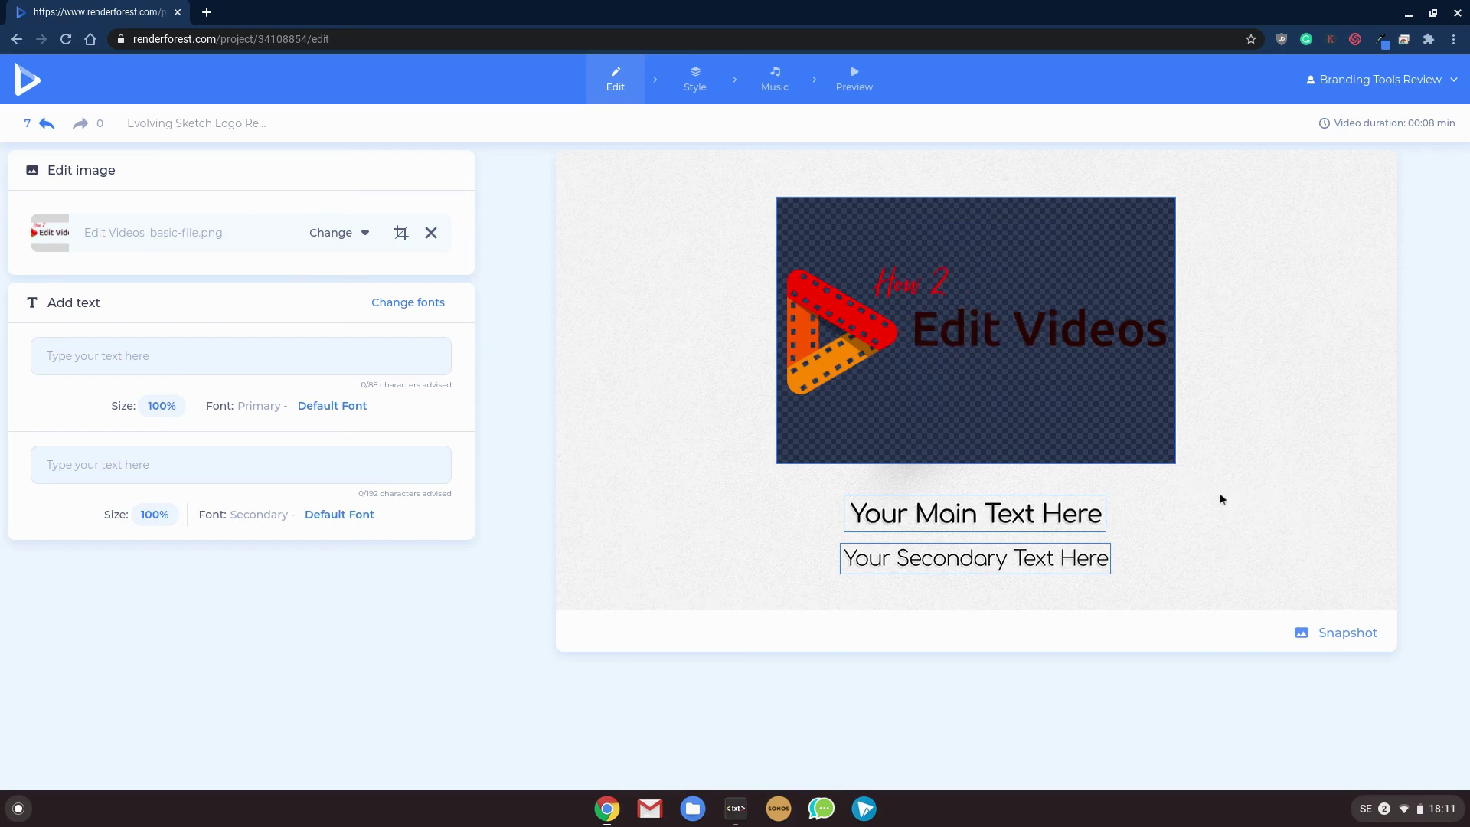
Enter 'Making Video Editing Easy' as the main text line and save it.
left_click(1009, 520)
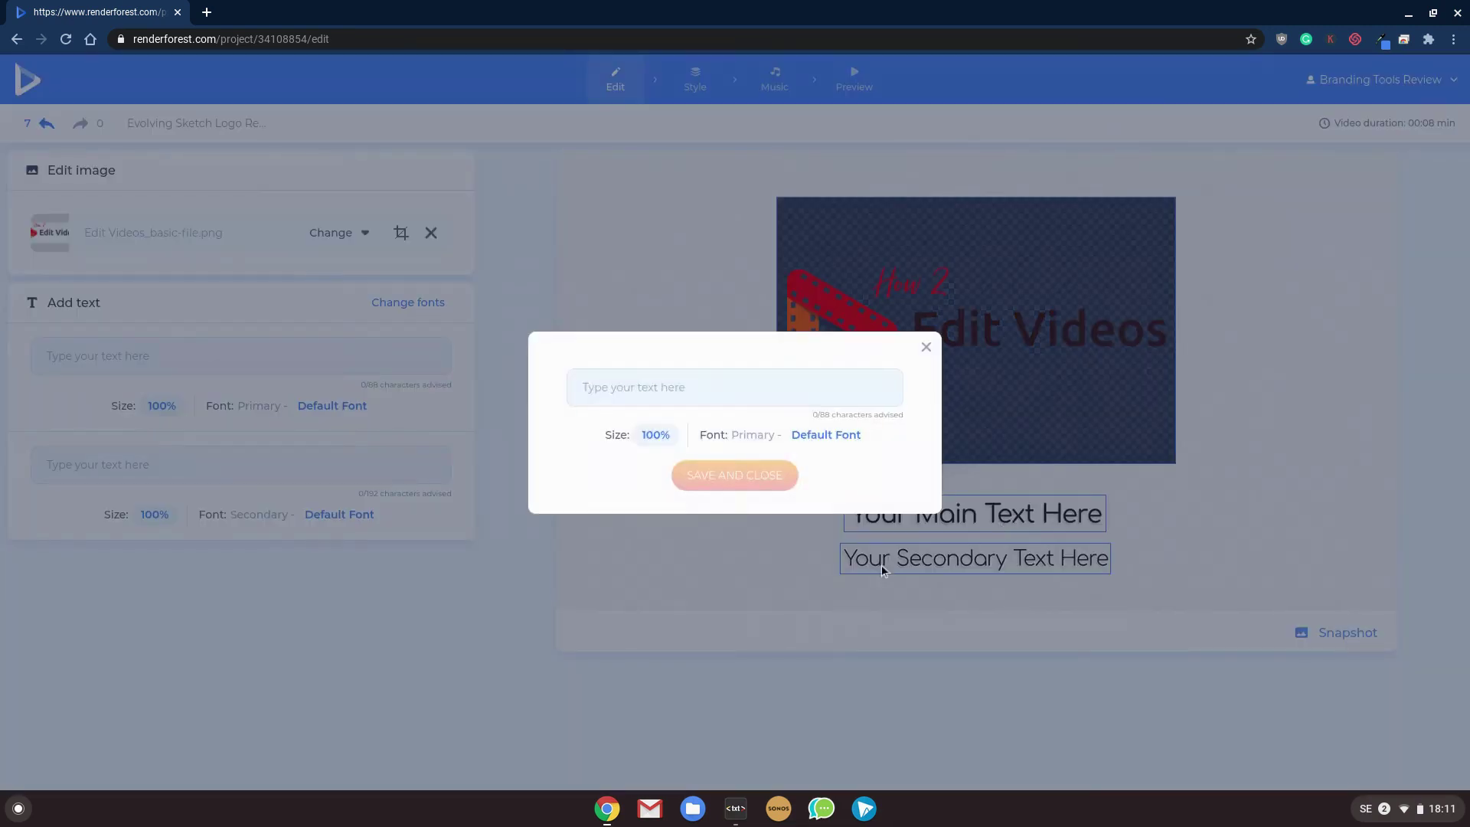
left_click(658, 389)
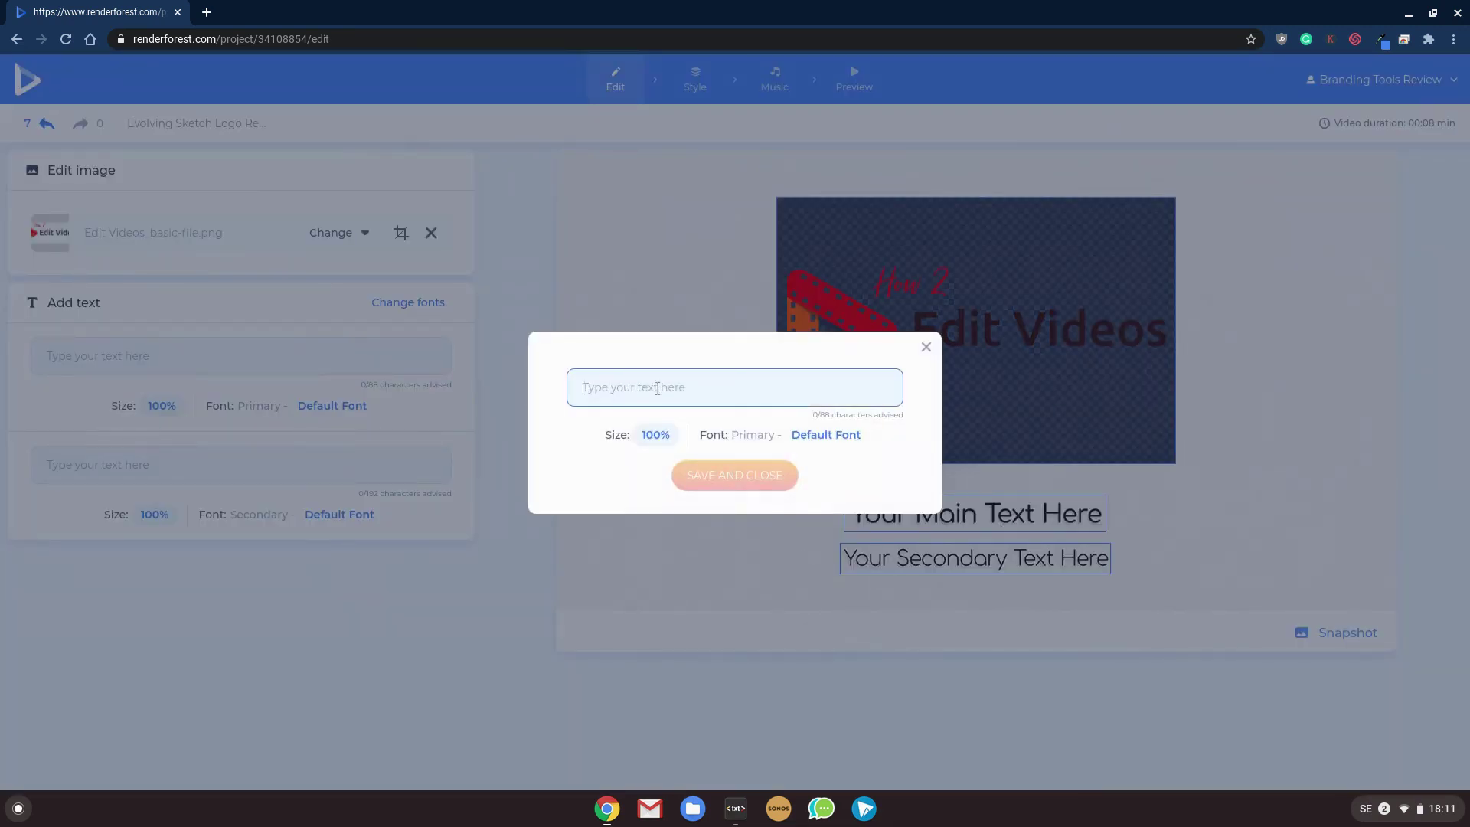
type("Mal")
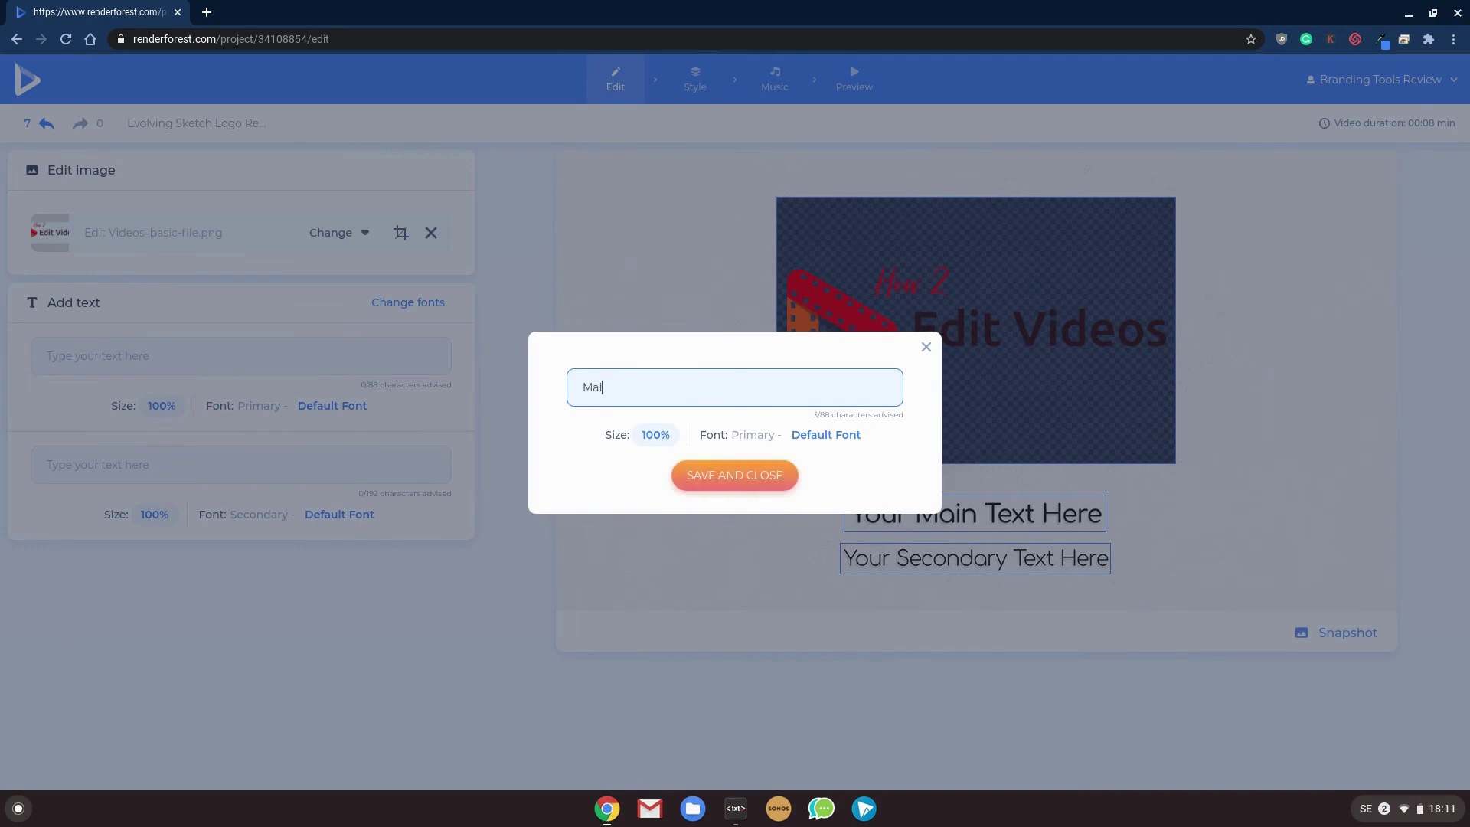
type("ing Video Editing Easy")
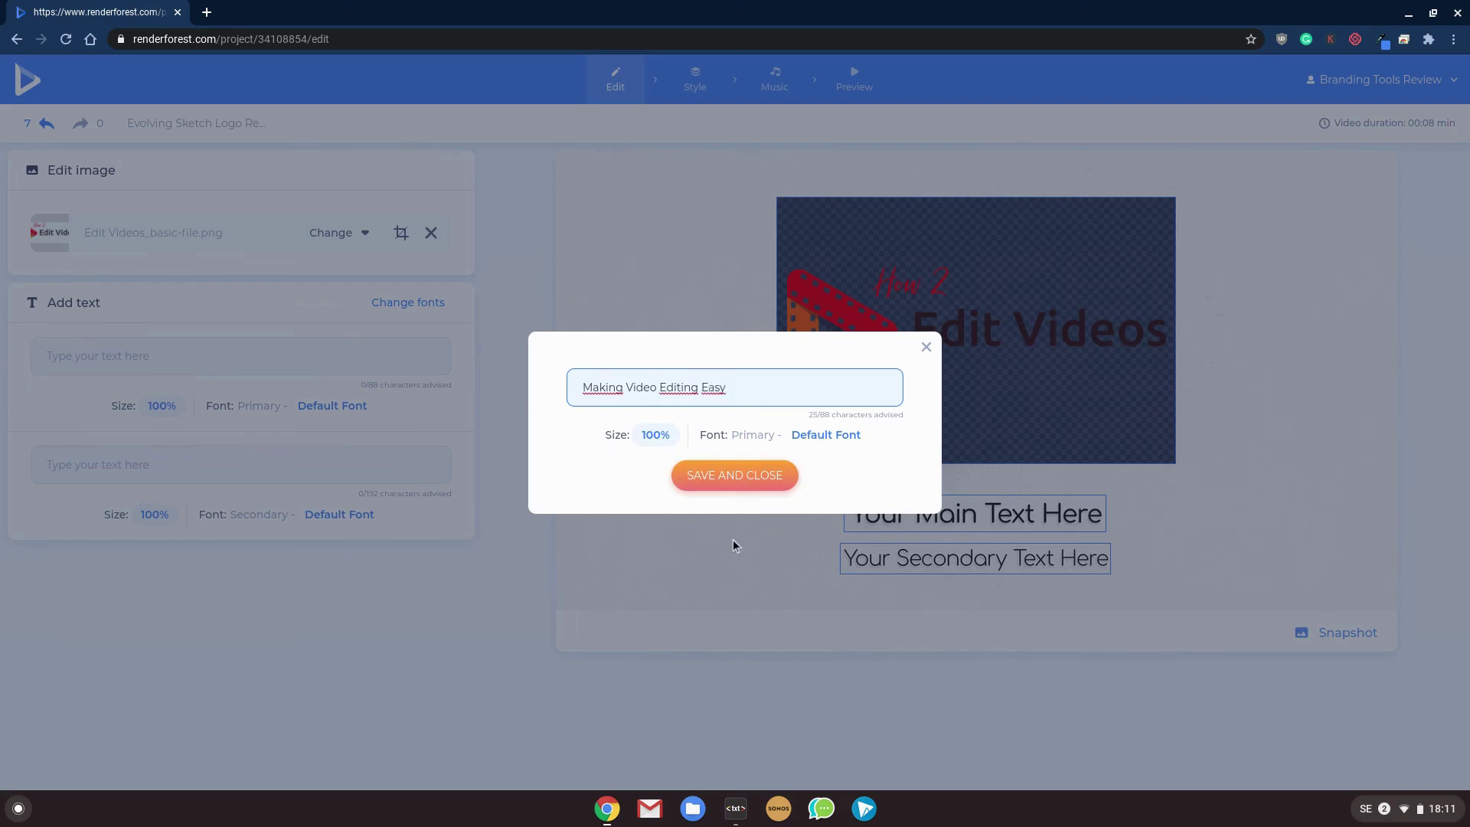
left_click(745, 478)
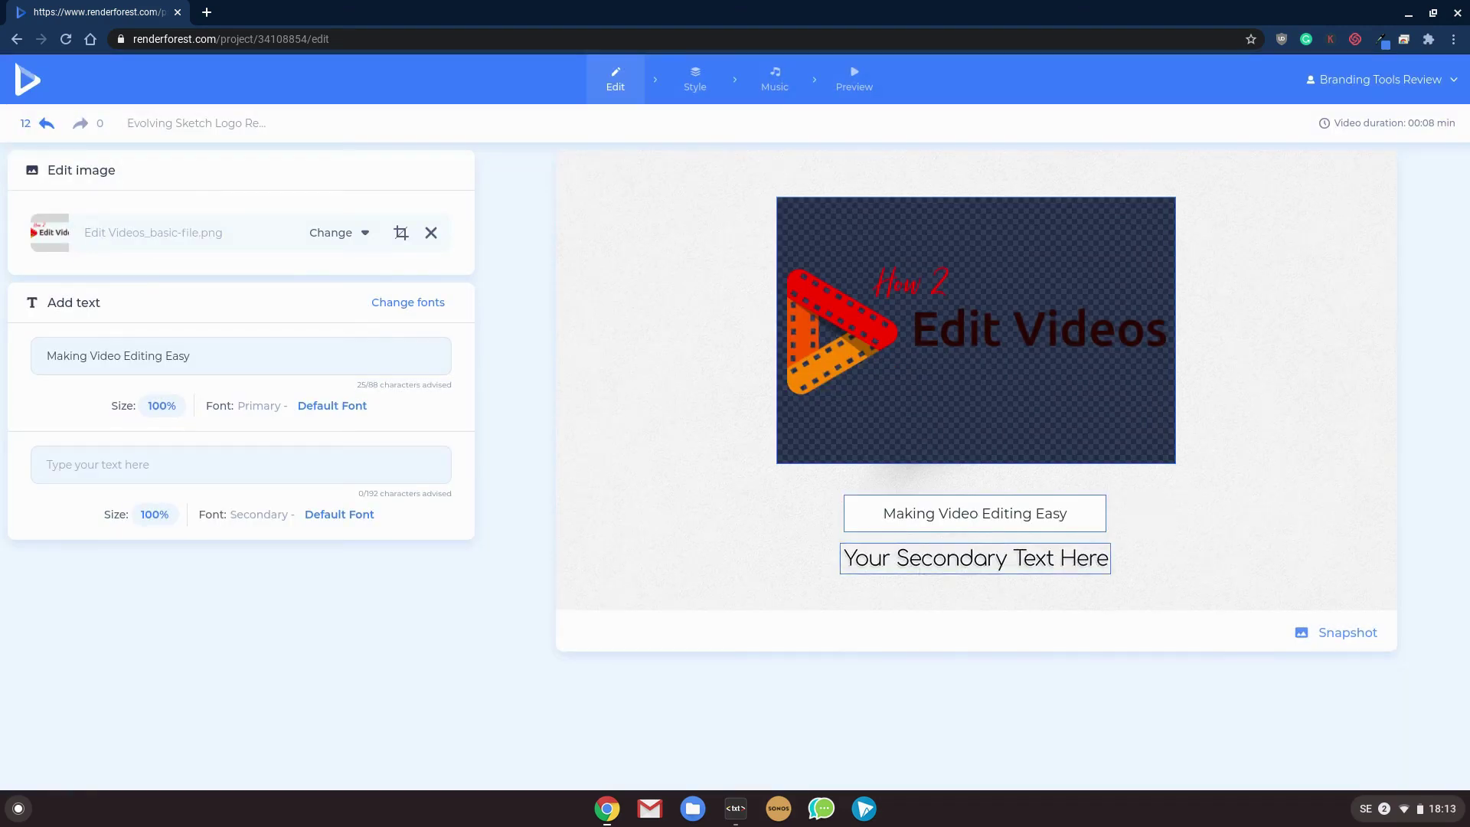
Compare the animation looks in the Style tab, including dark, and keep the light look.
left_click(702, 86)
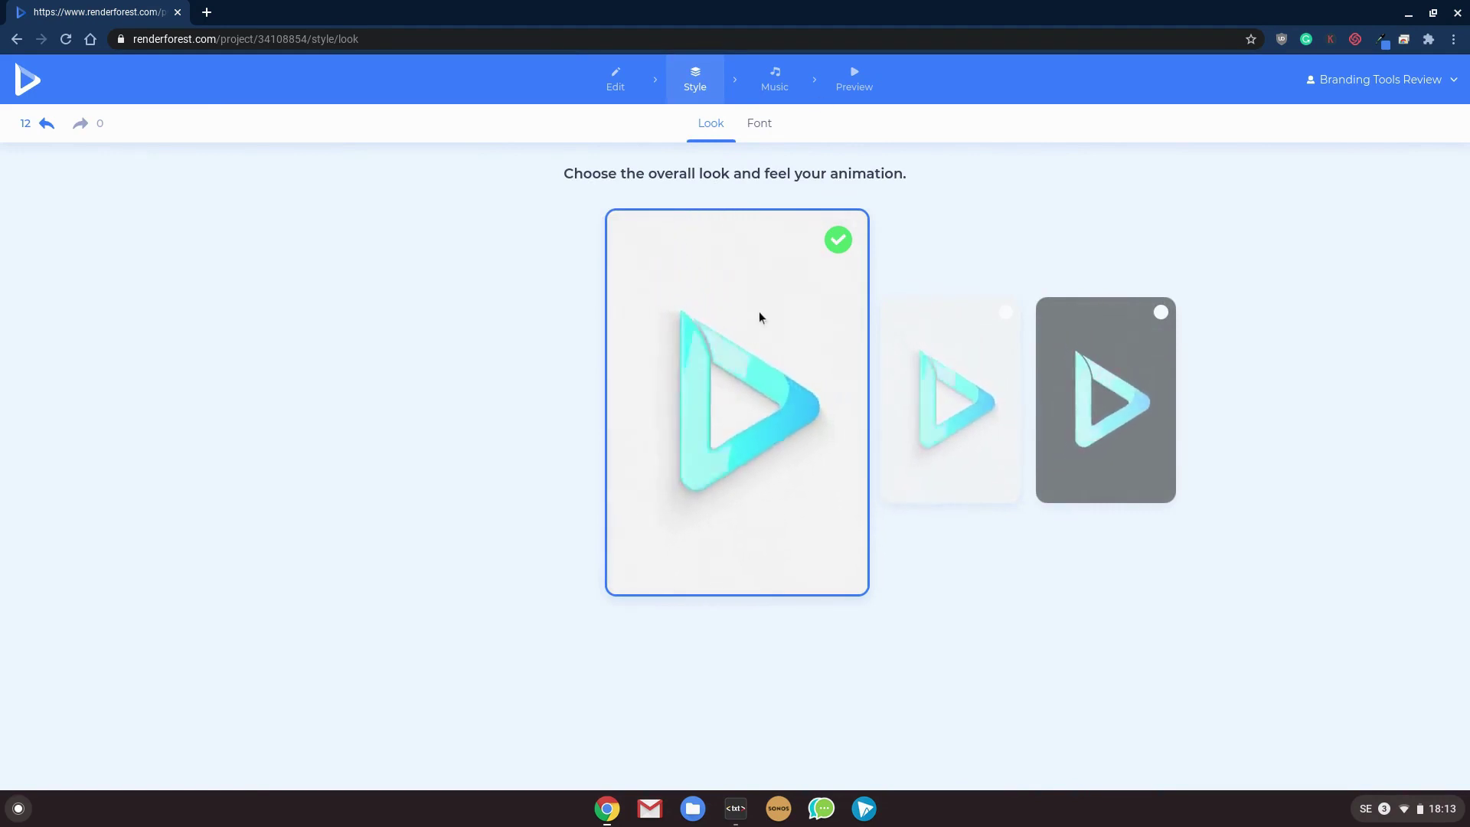
left_click(964, 402)
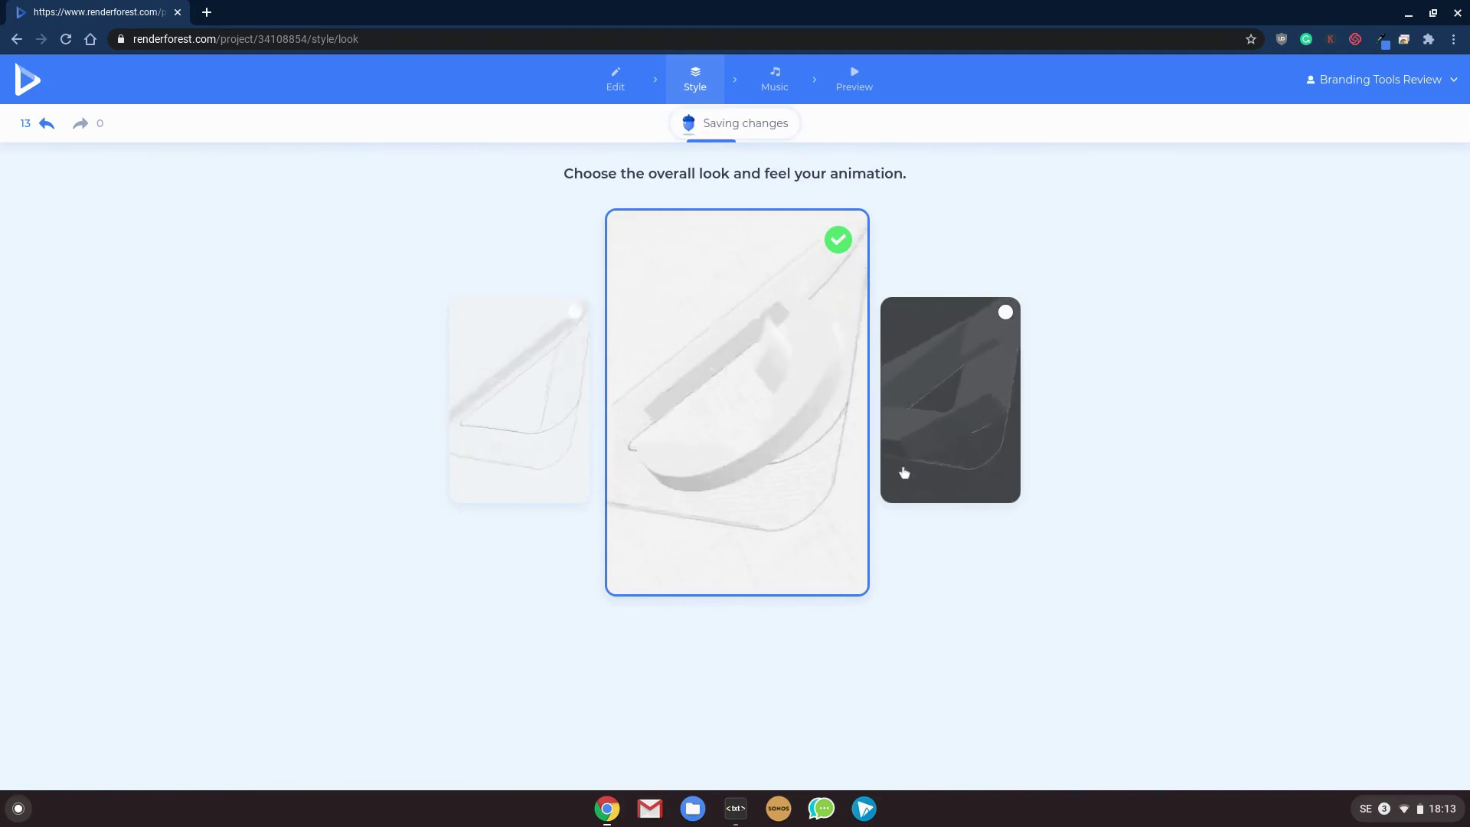
left_click(991, 444)
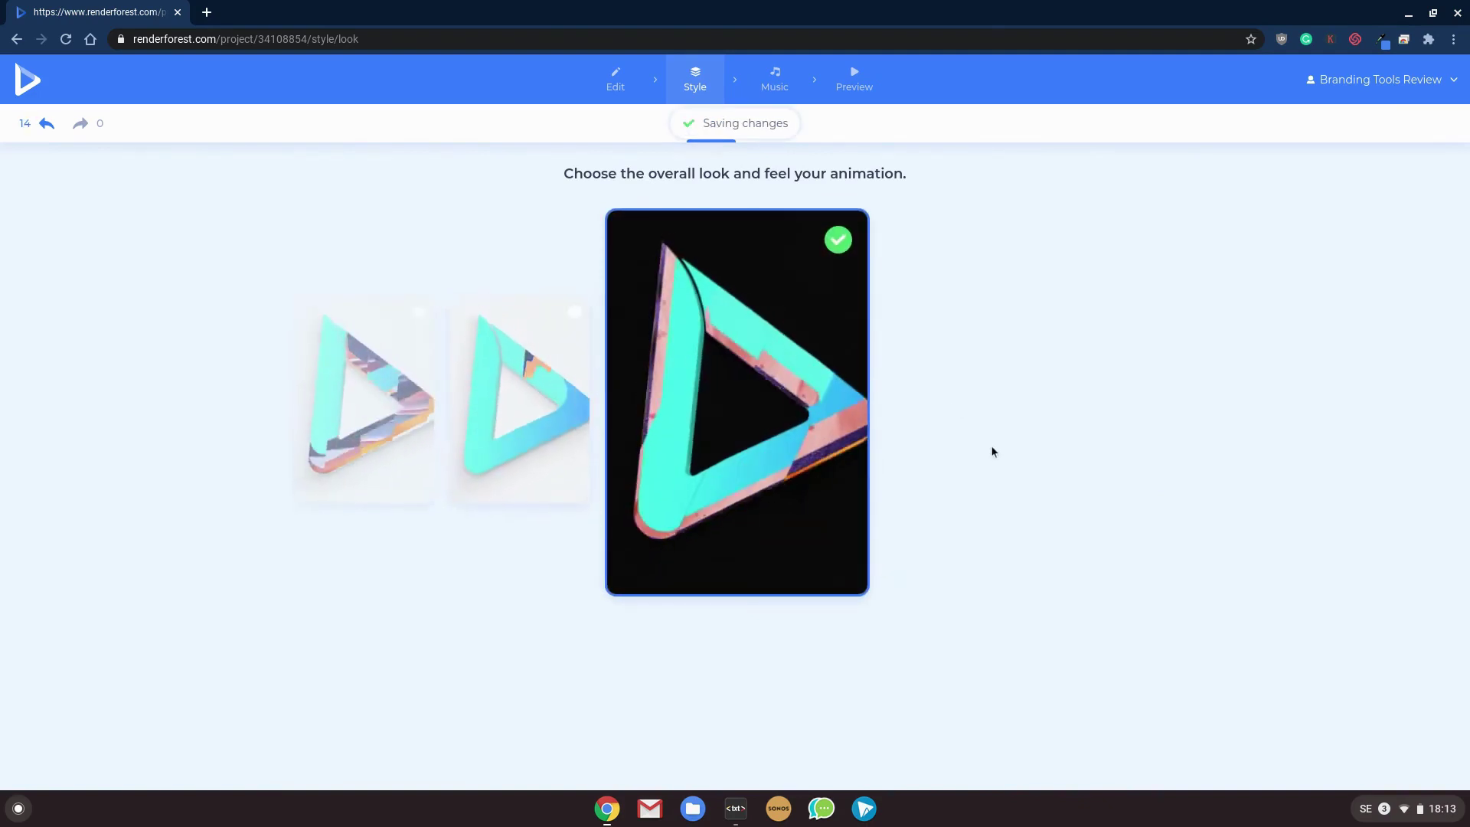
left_click(392, 390)
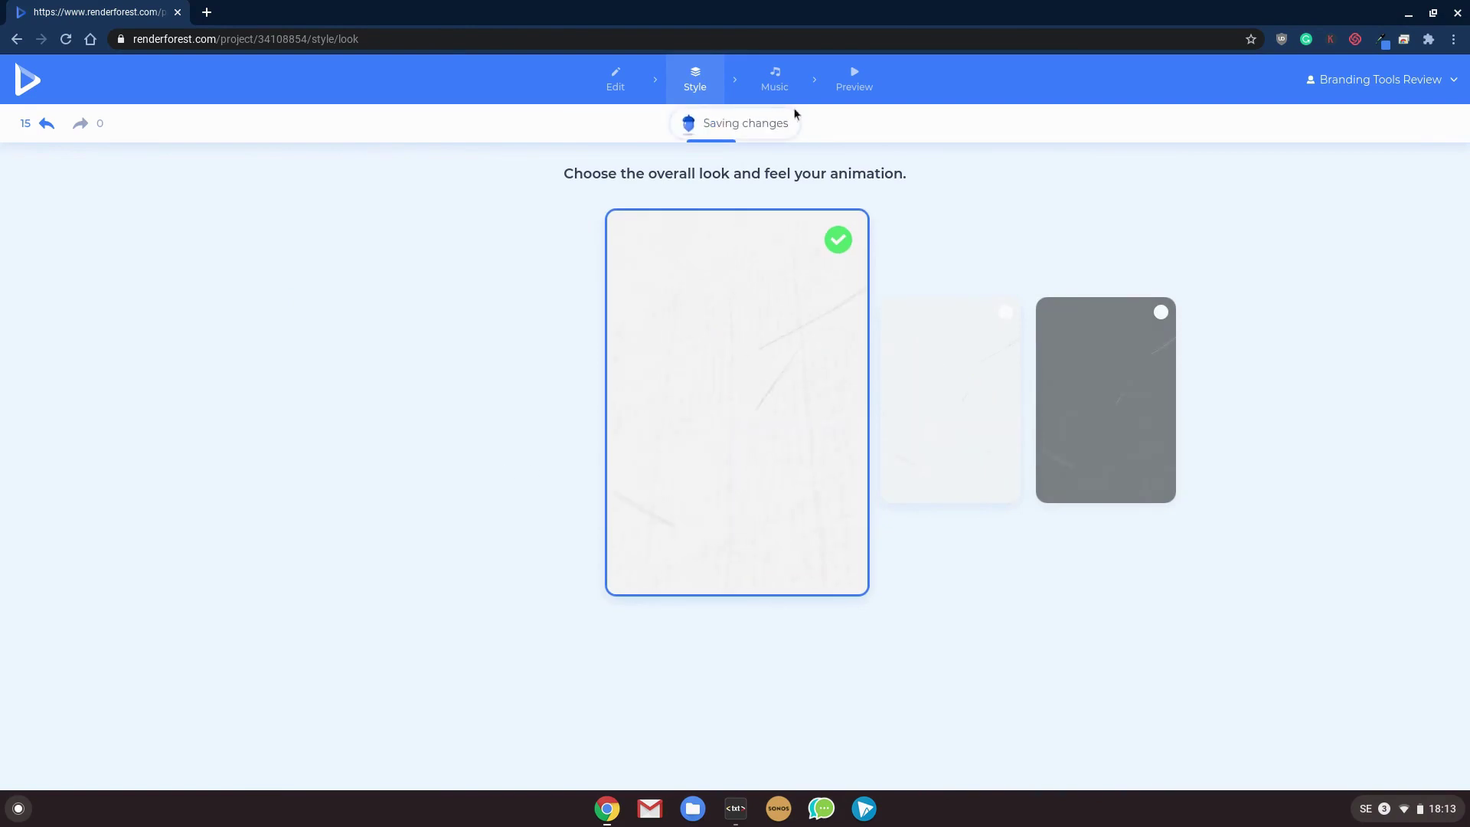
left_click(779, 80)
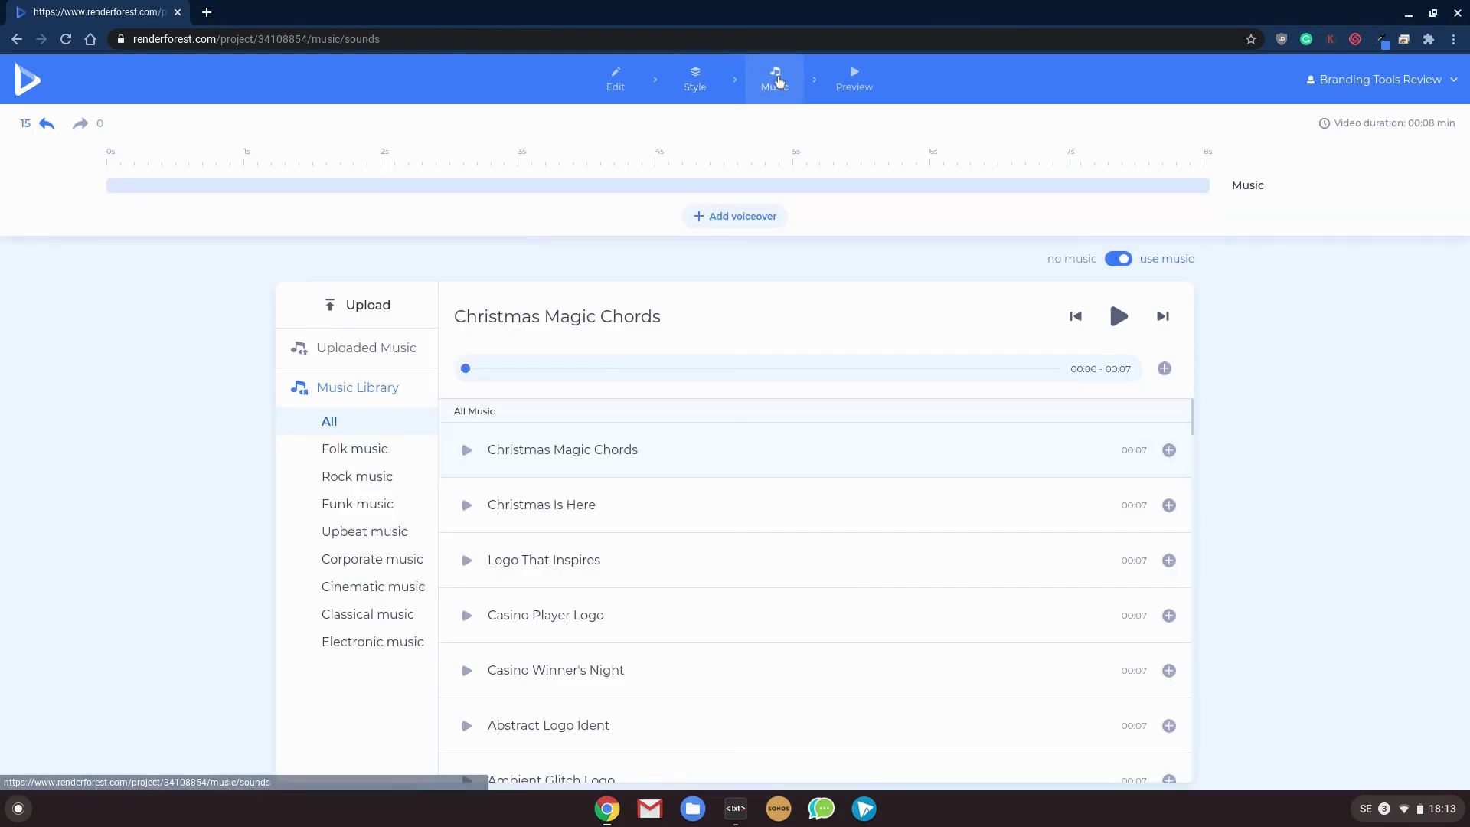
Preview Logo That Inspires in the Music Library and add it as the soundtrack.
scroll(712, 565, "down", 3)
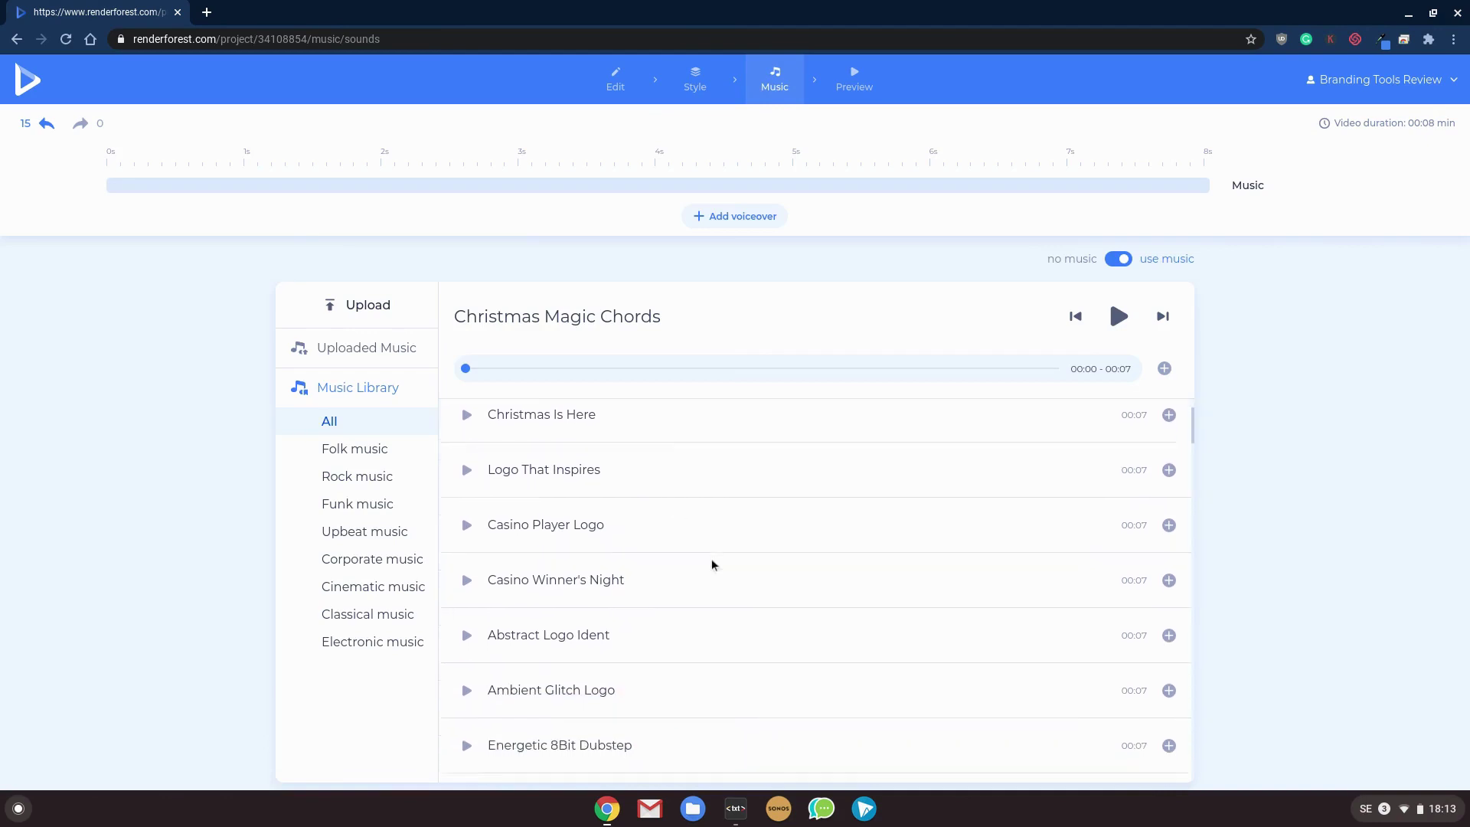
scroll(712, 565, "up", 2)
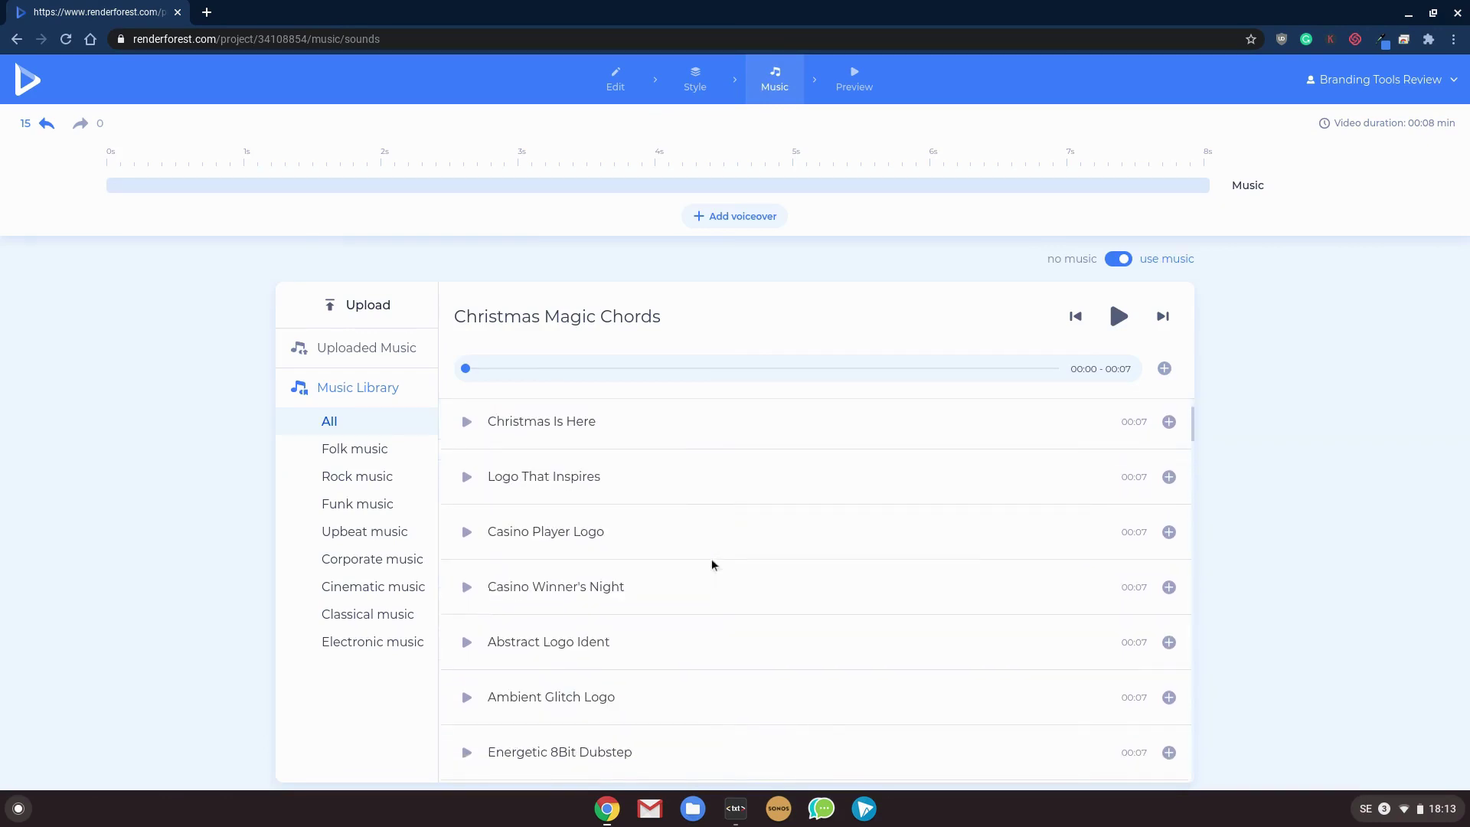
scroll(713, 565, "up", 1)
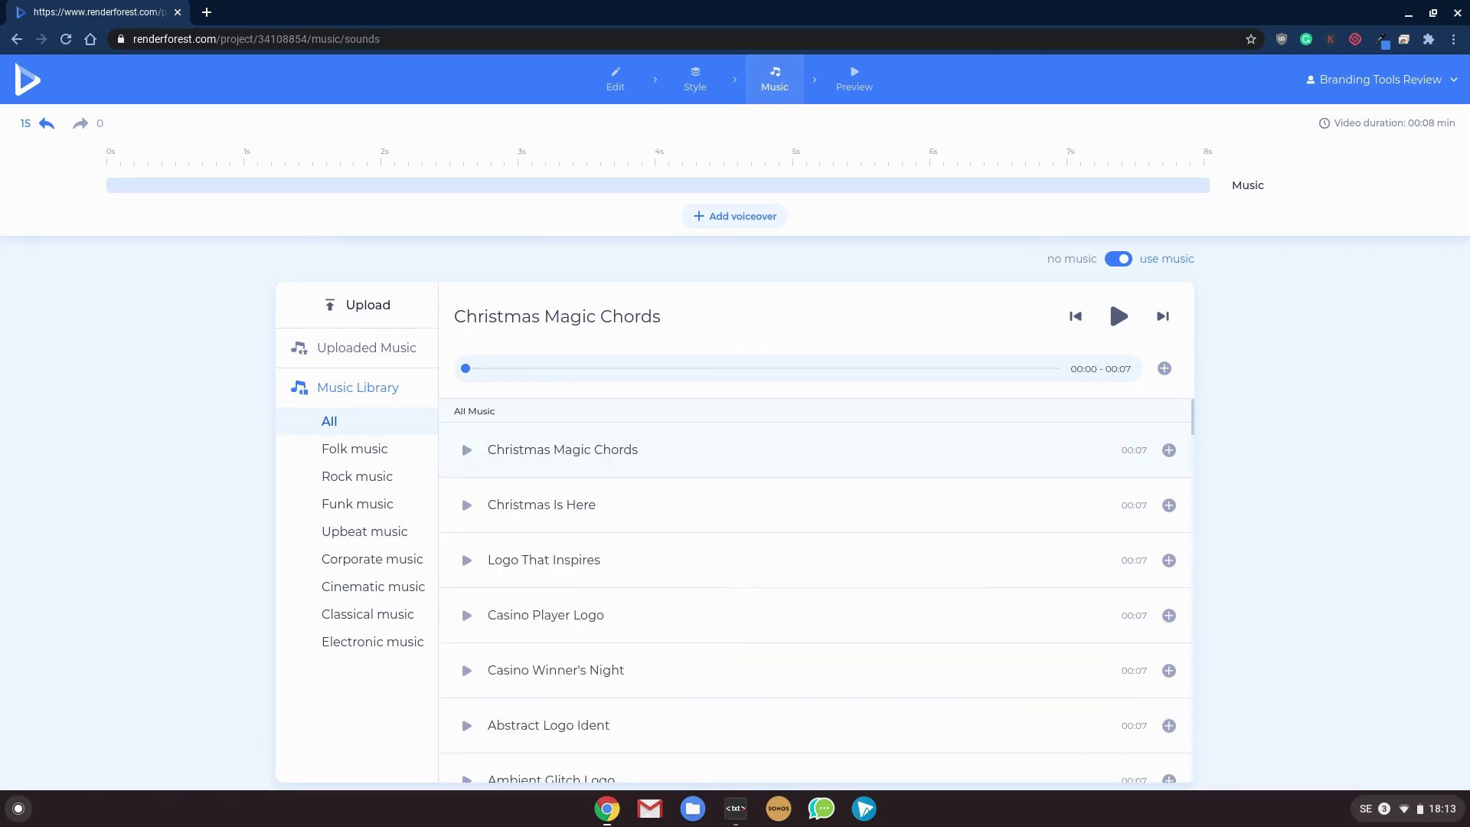
scroll(931, 567, "down", 1)
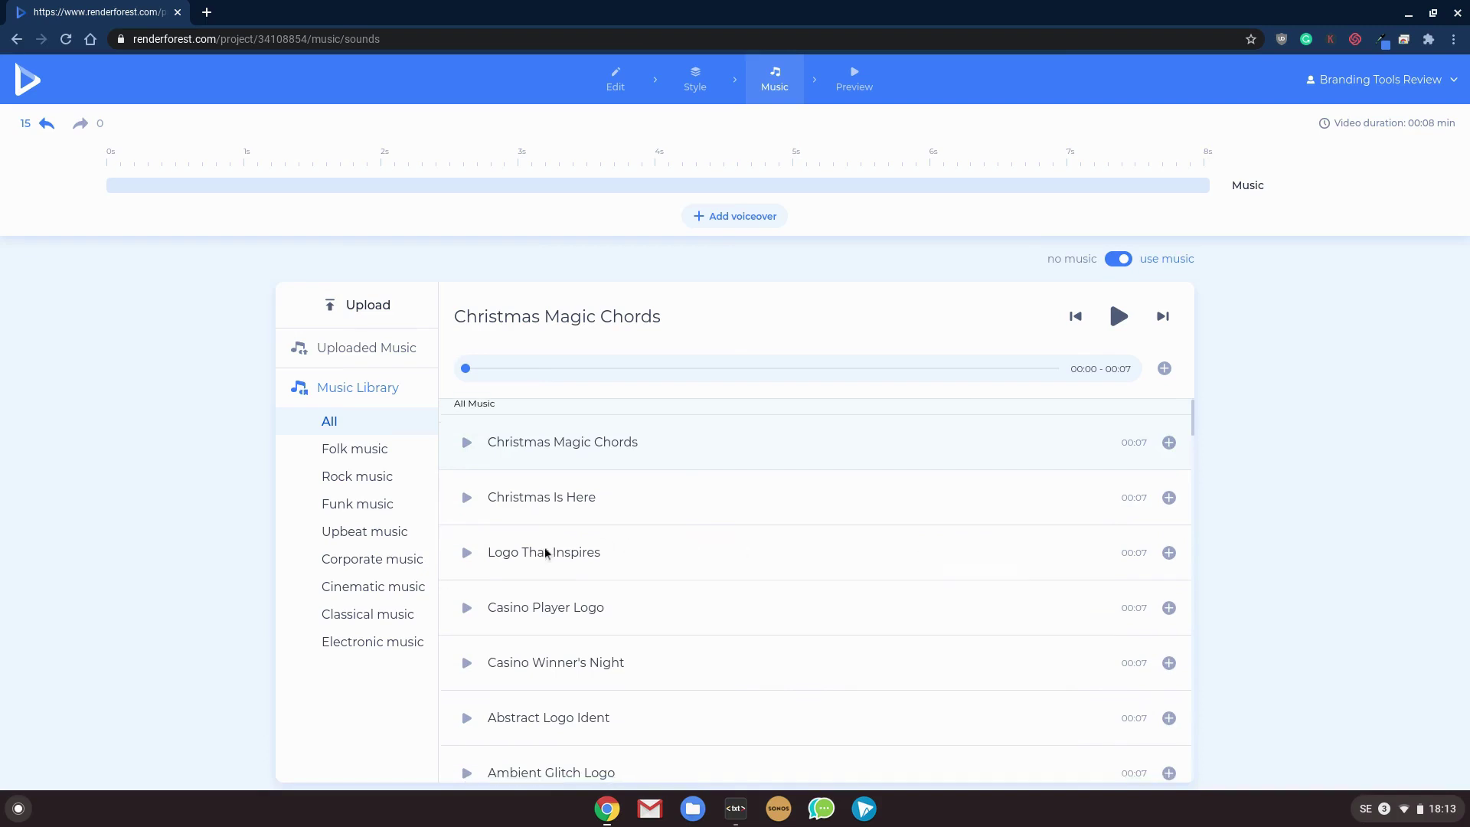
left_click(467, 554)
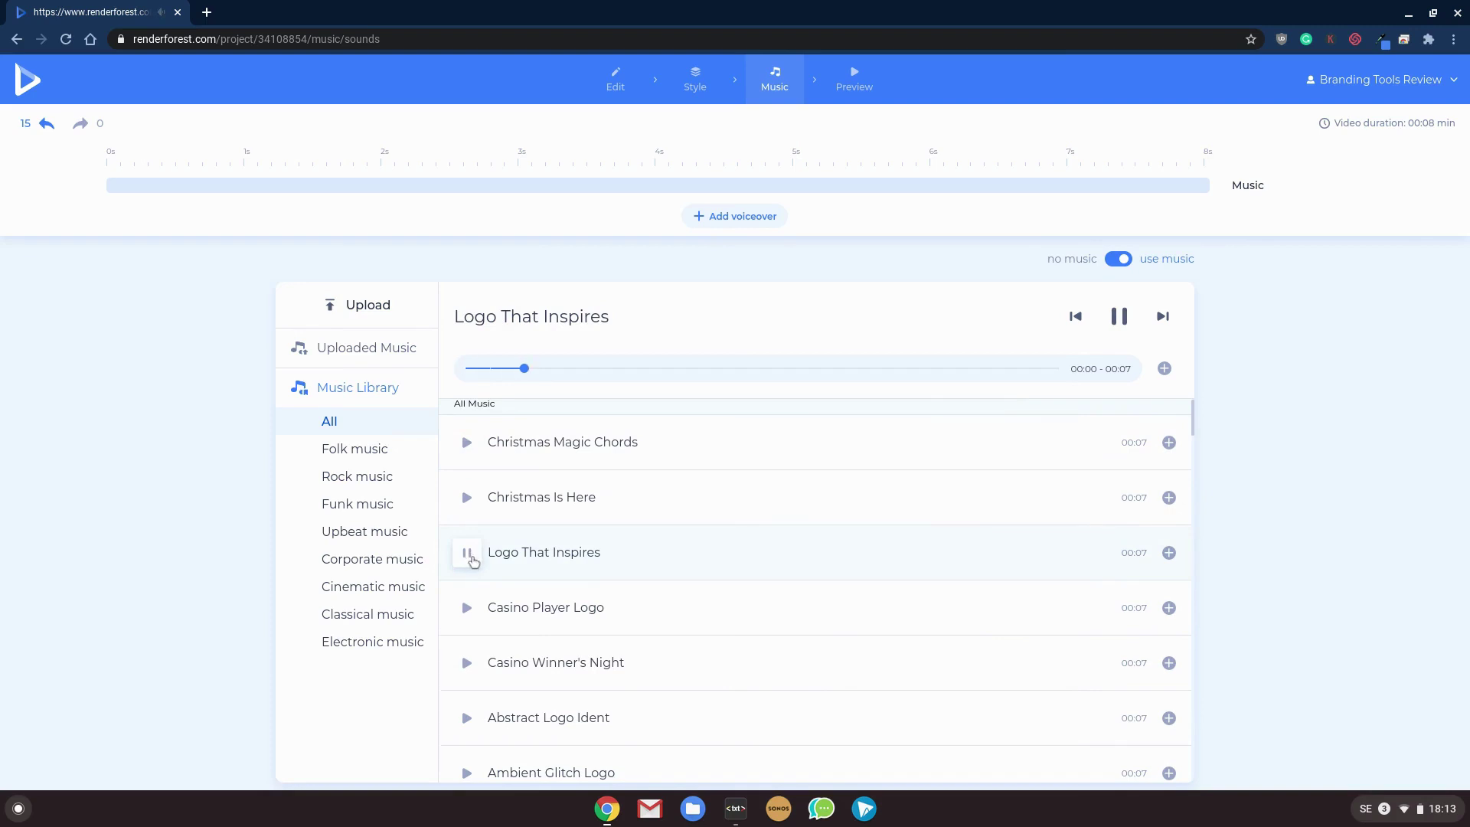
left_click(467, 553)
left_click(1168, 553)
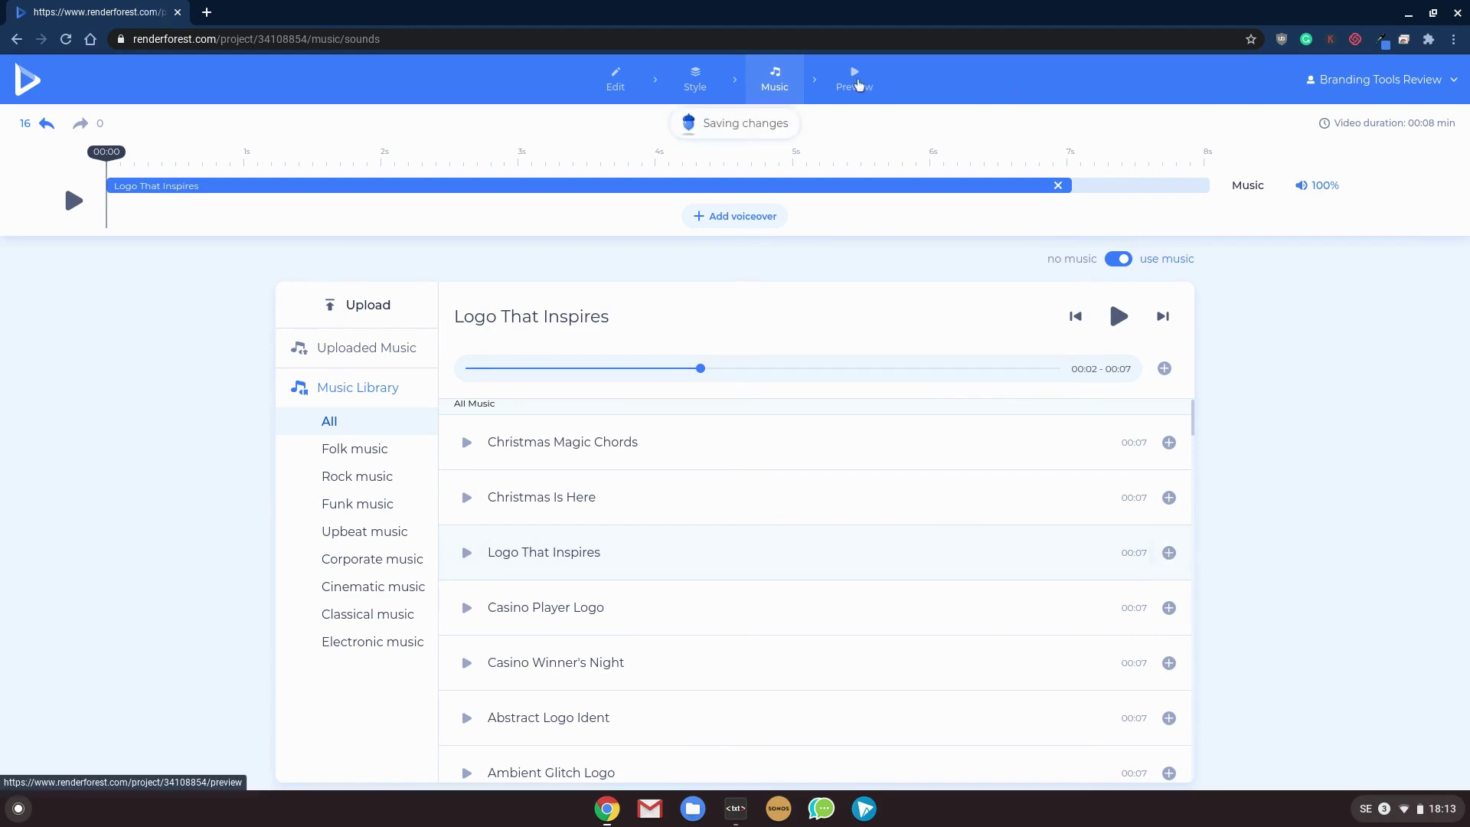
Export a FREE PREVIEW of the video from the Preview tab.
left_click(858, 85)
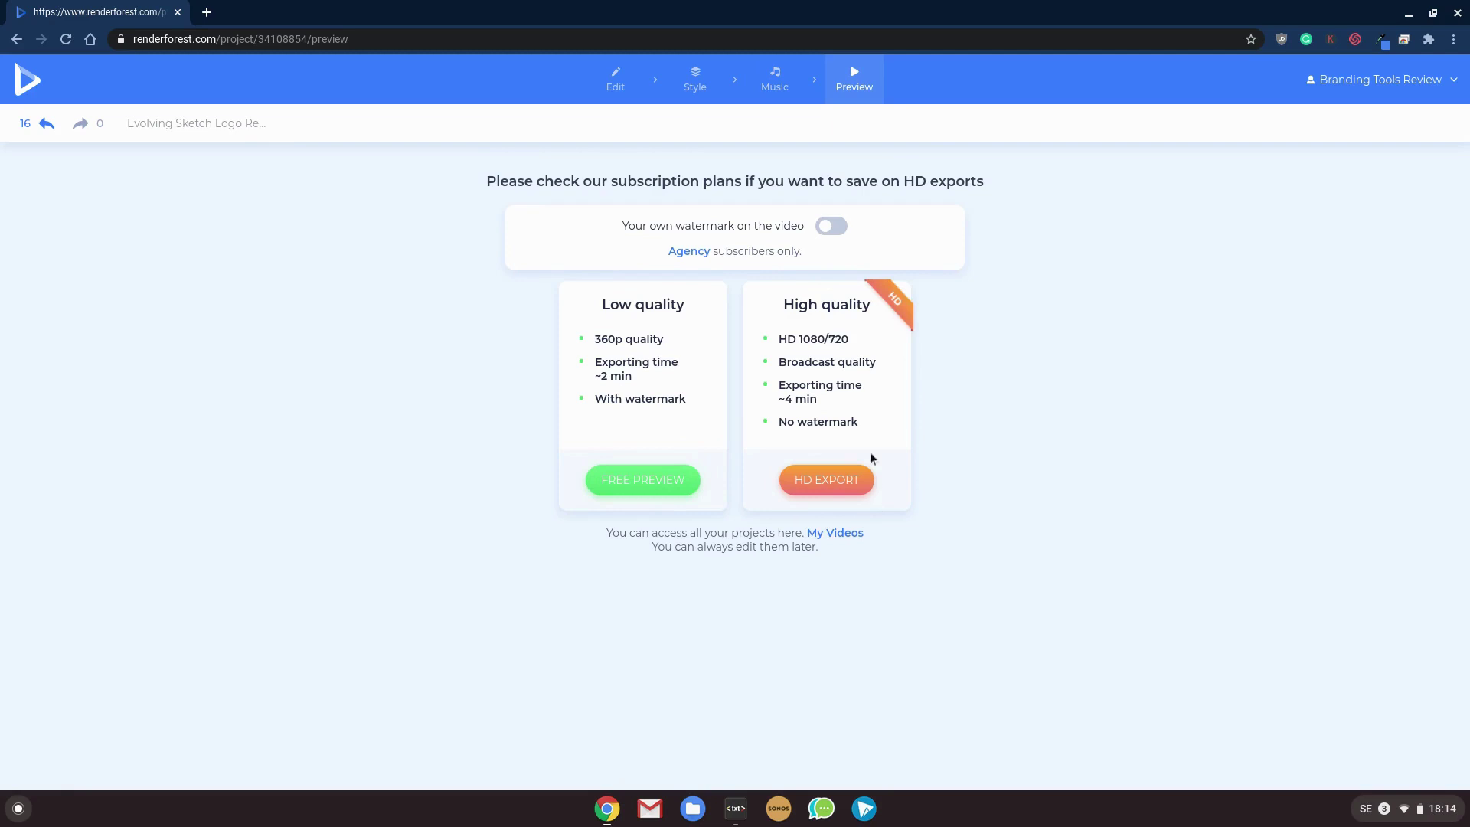
left_click(666, 484)
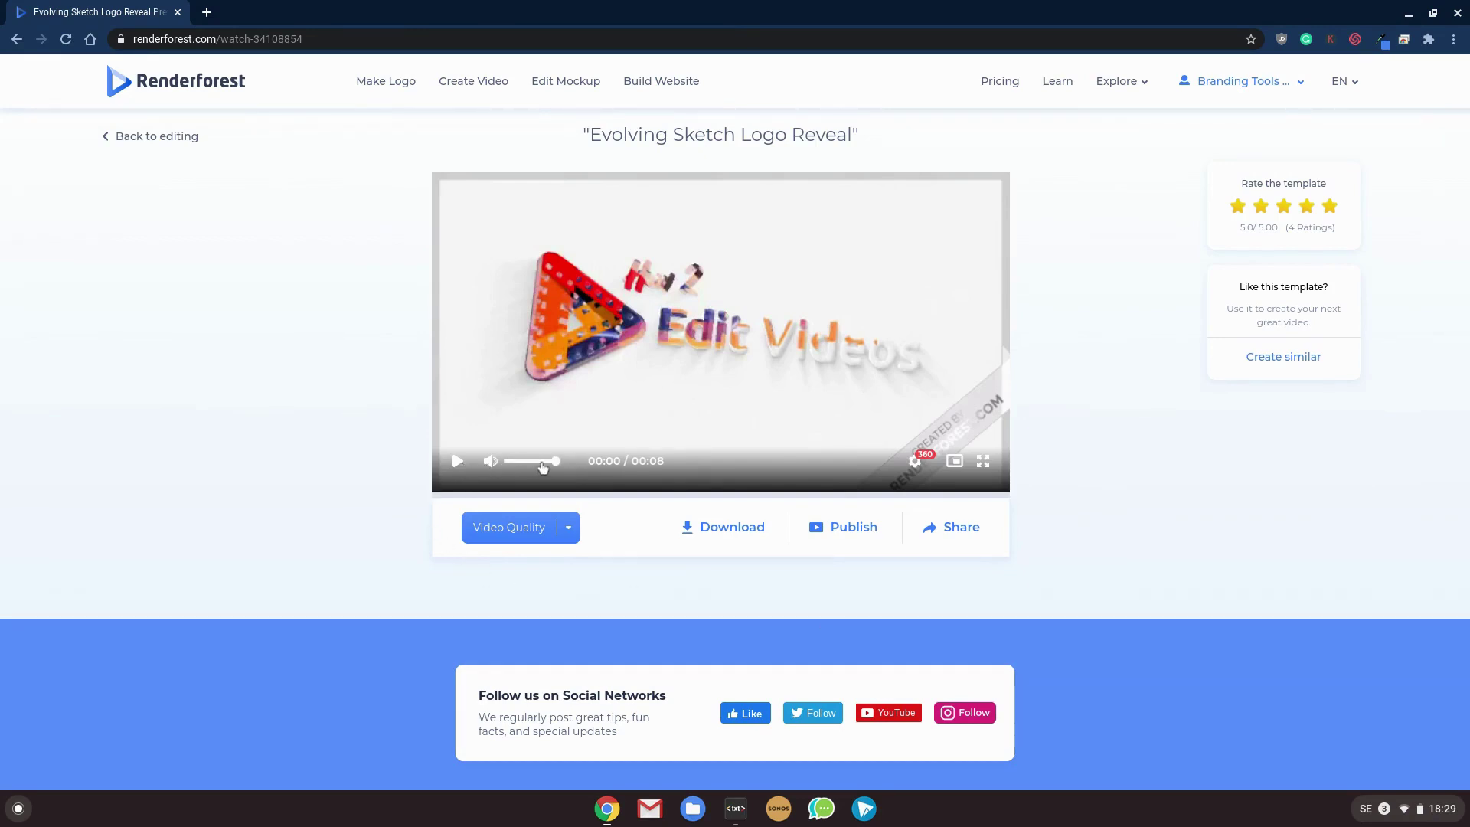
Play the exported 8-second preview, then go back to editing the project.
left_click(457, 460)
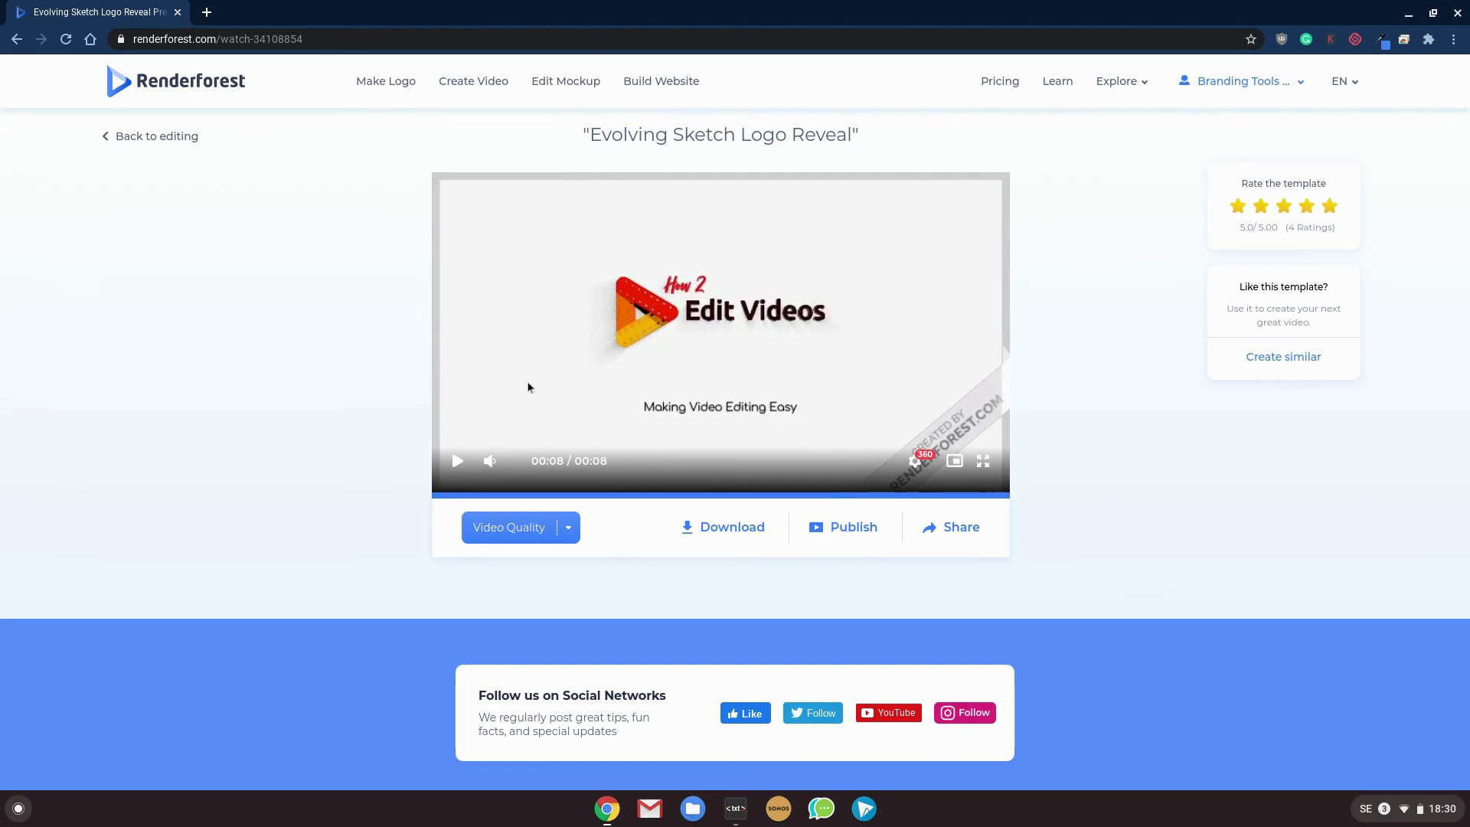
left_click(179, 144)
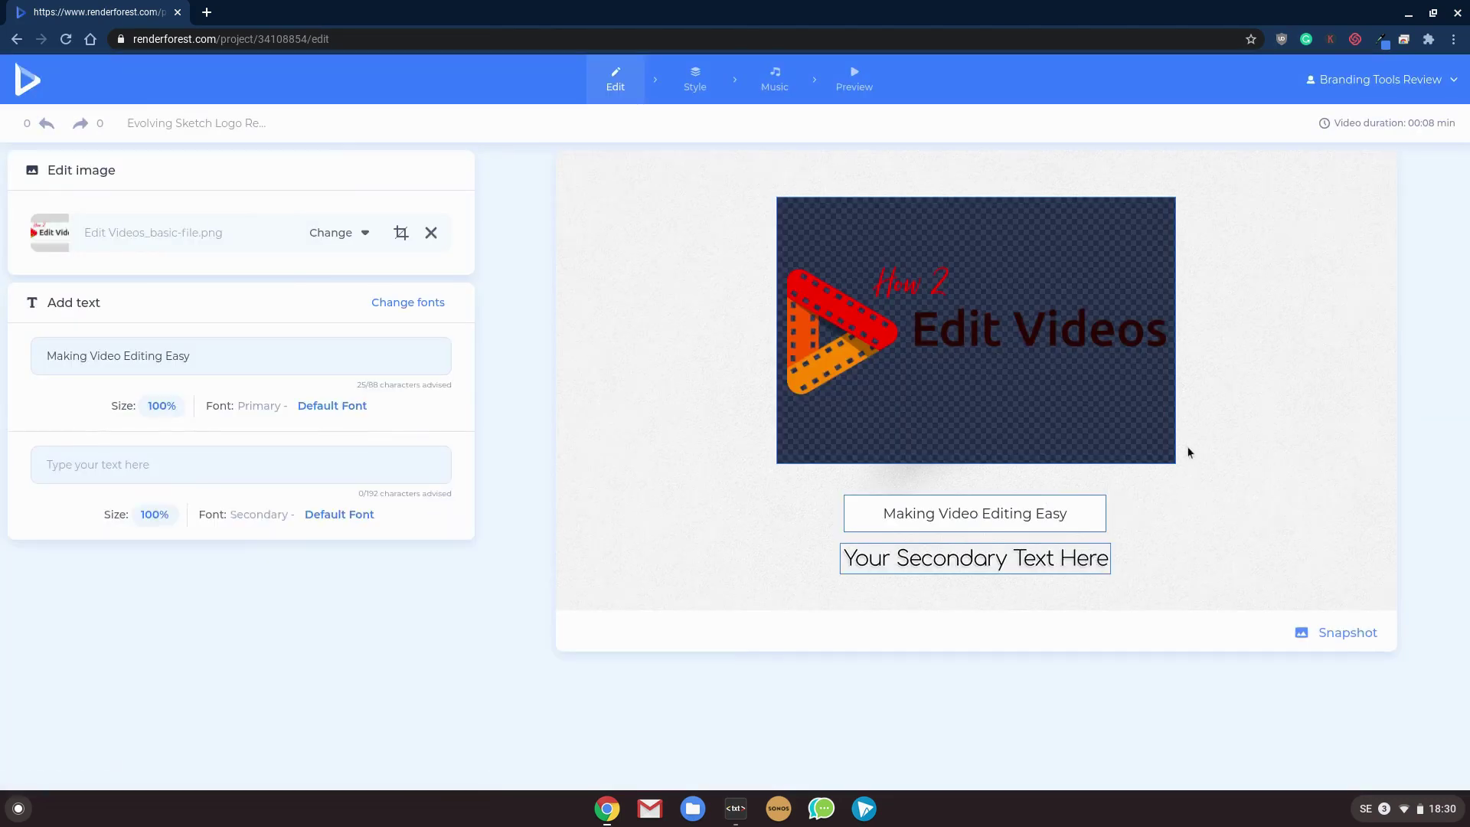
Swap the logo for the logo_without_text_and_tag image from the Media library.
left_click(1026, 332)
left_click(989, 311)
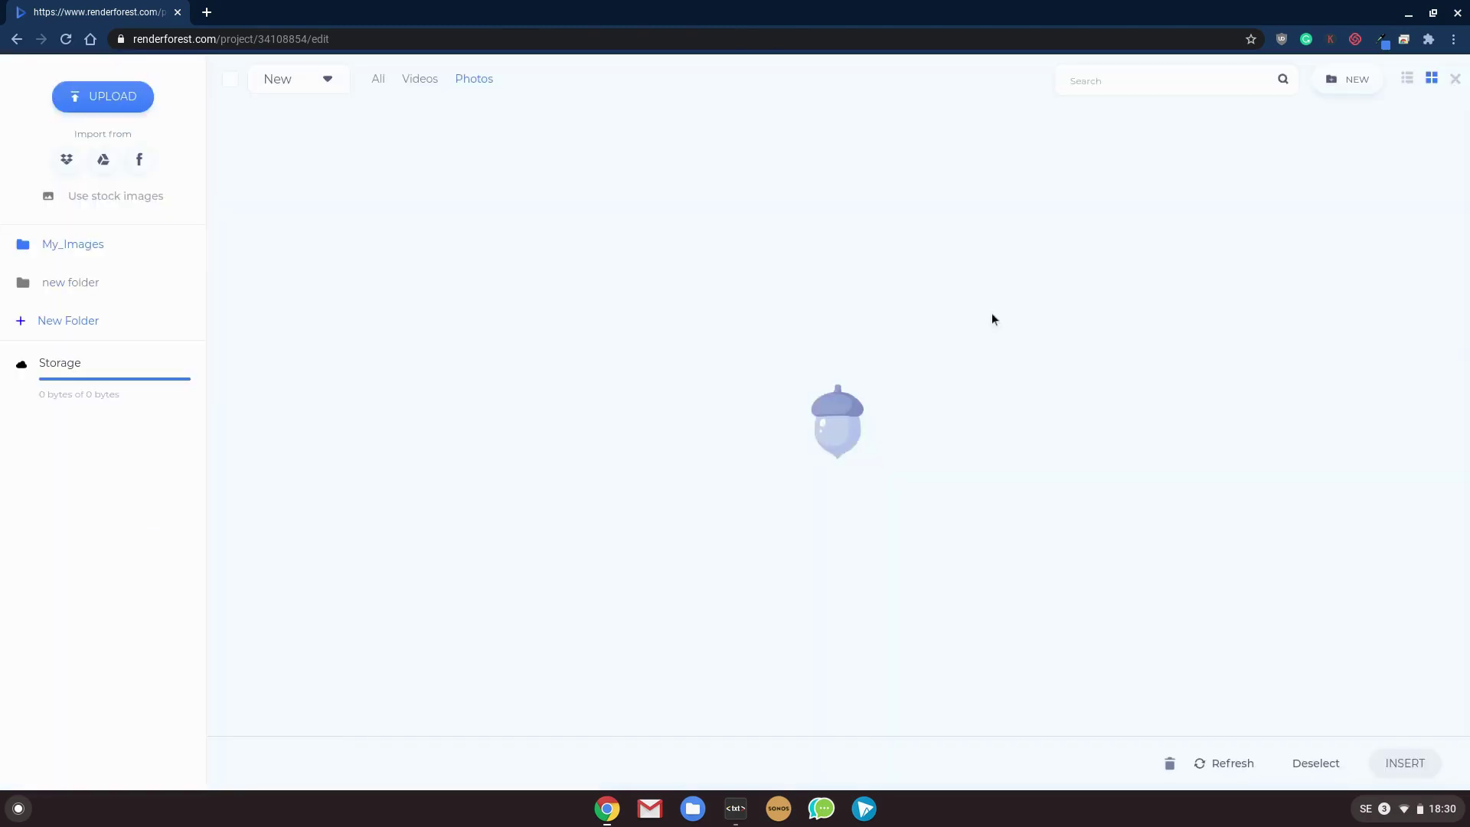
left_click(771, 235)
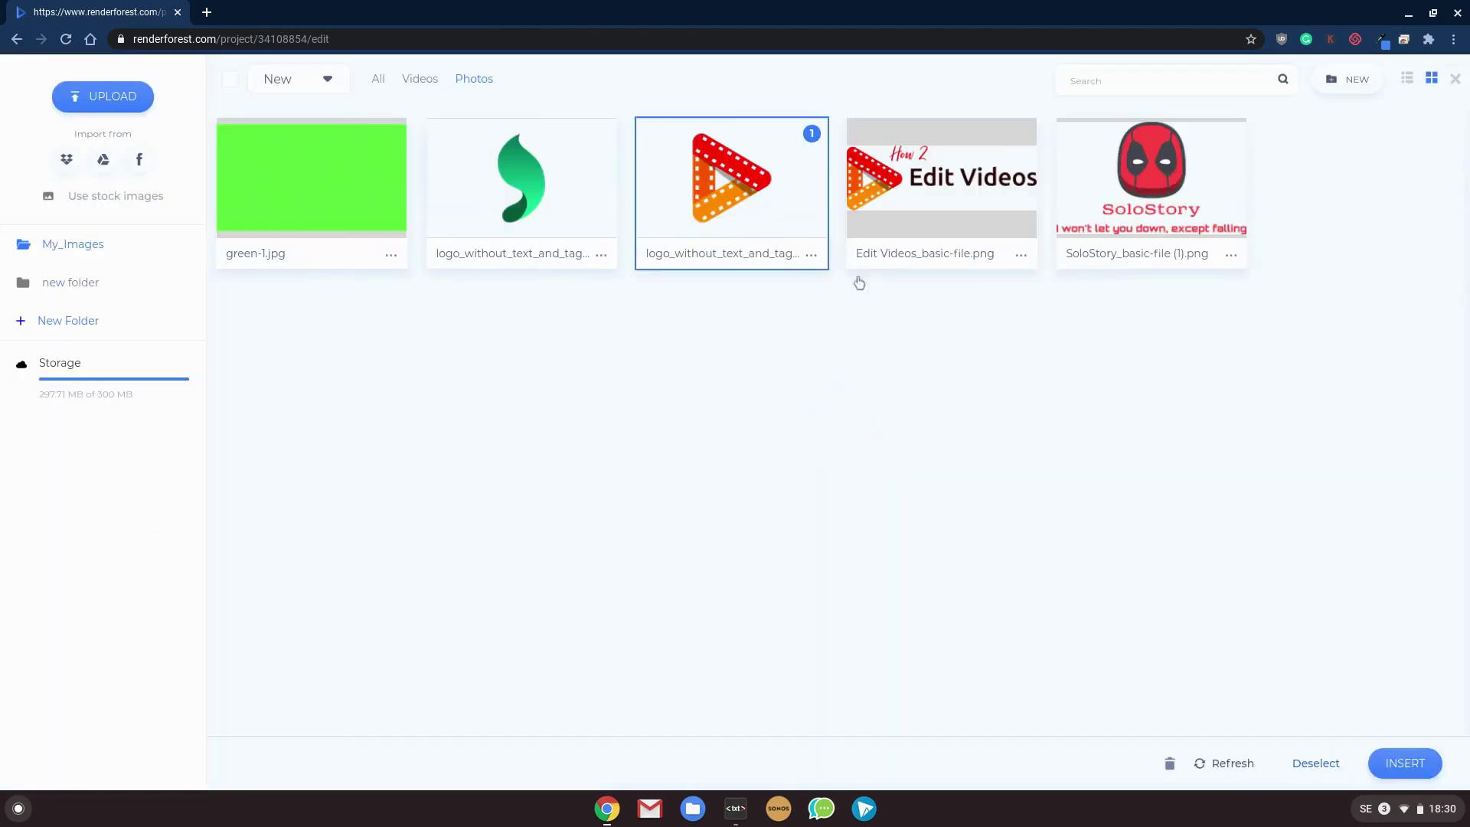
left_click(1405, 763)
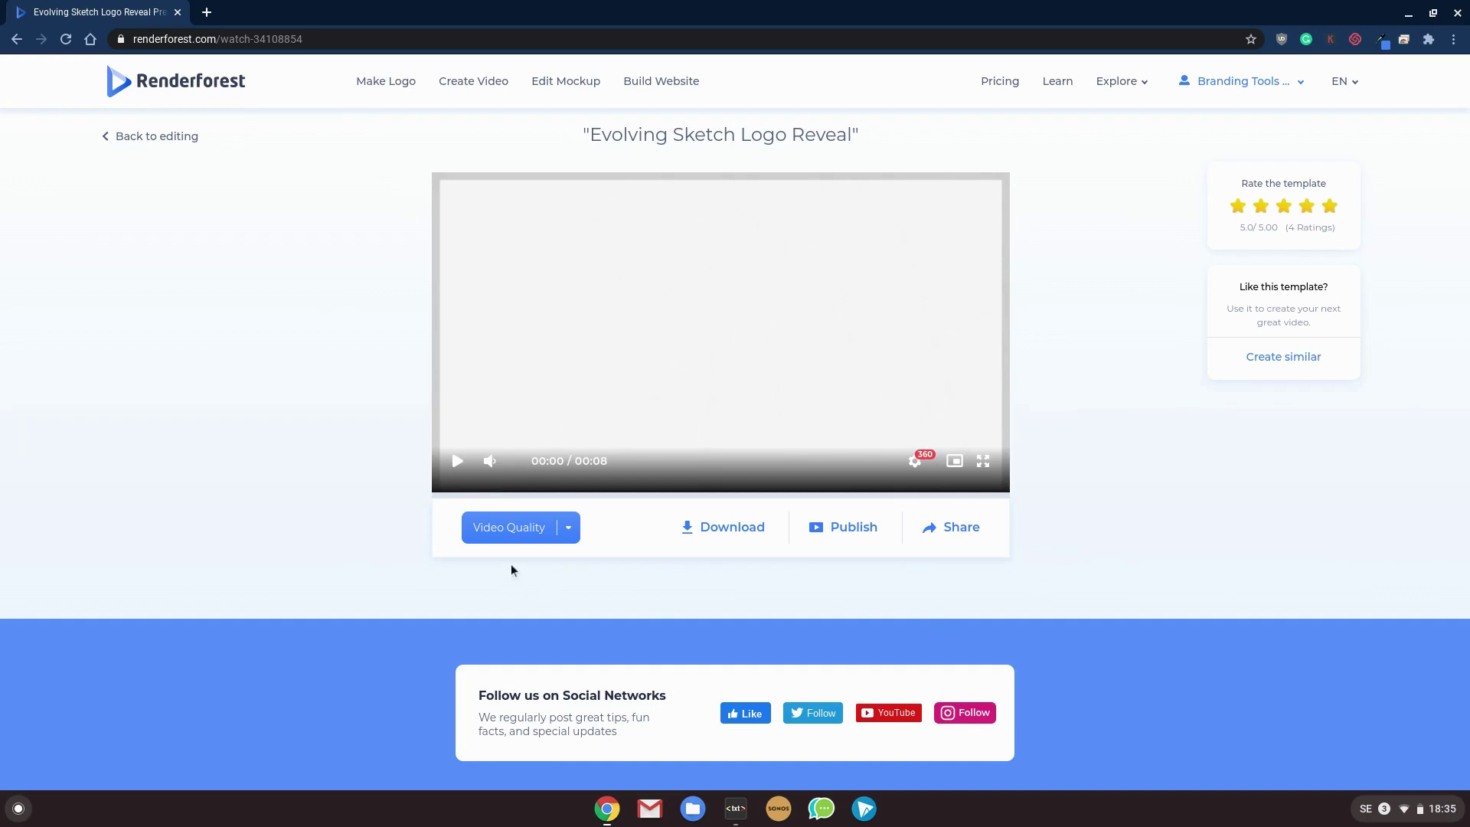
Play the rendered Evolving Sketch Logo Reveal preview in the video player.
left_click(461, 462)
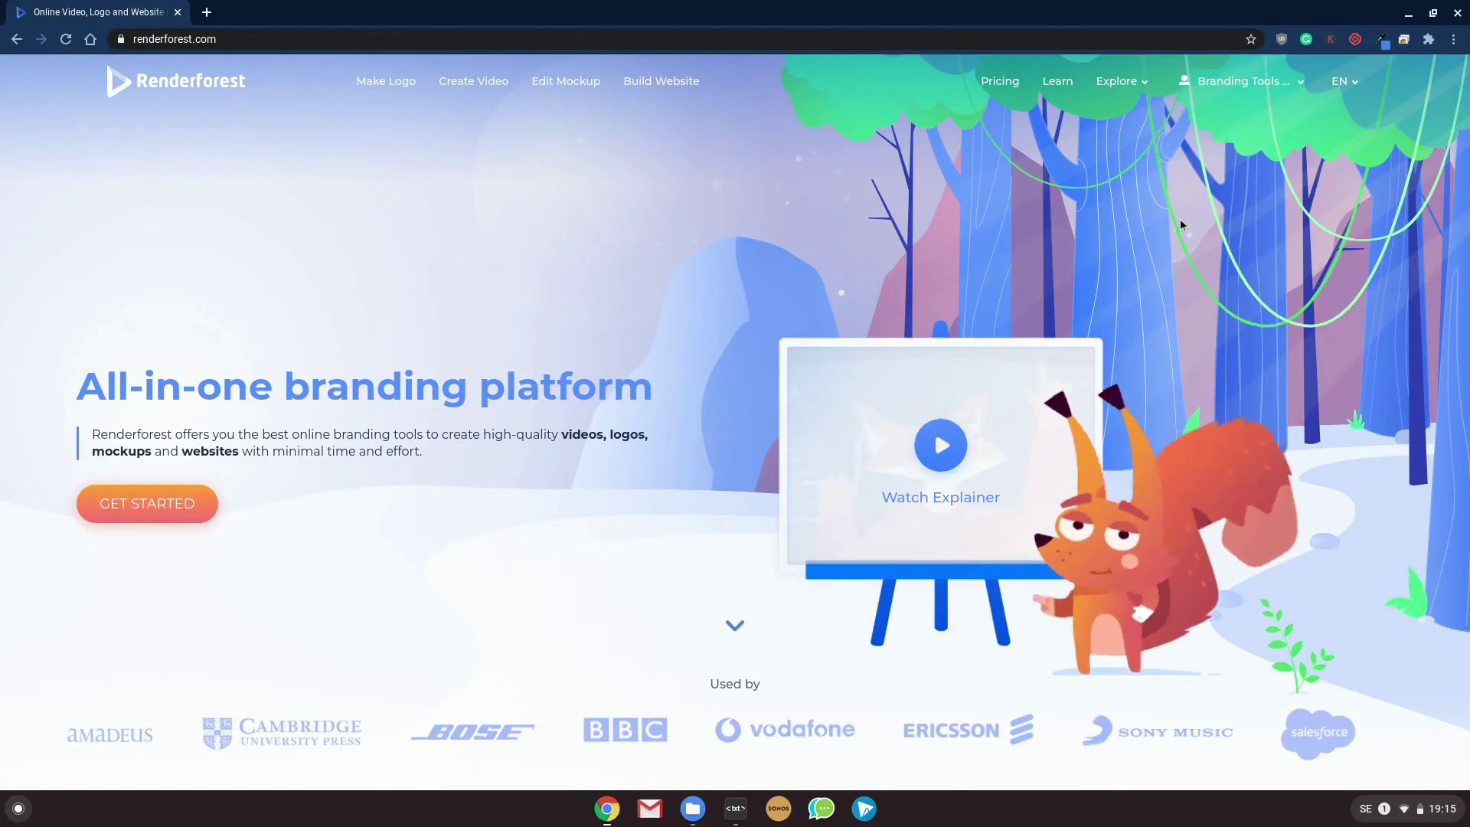
Go to My Videos from the Branding Tools account menu and scroll through the exported projects.
left_click(1238, 90)
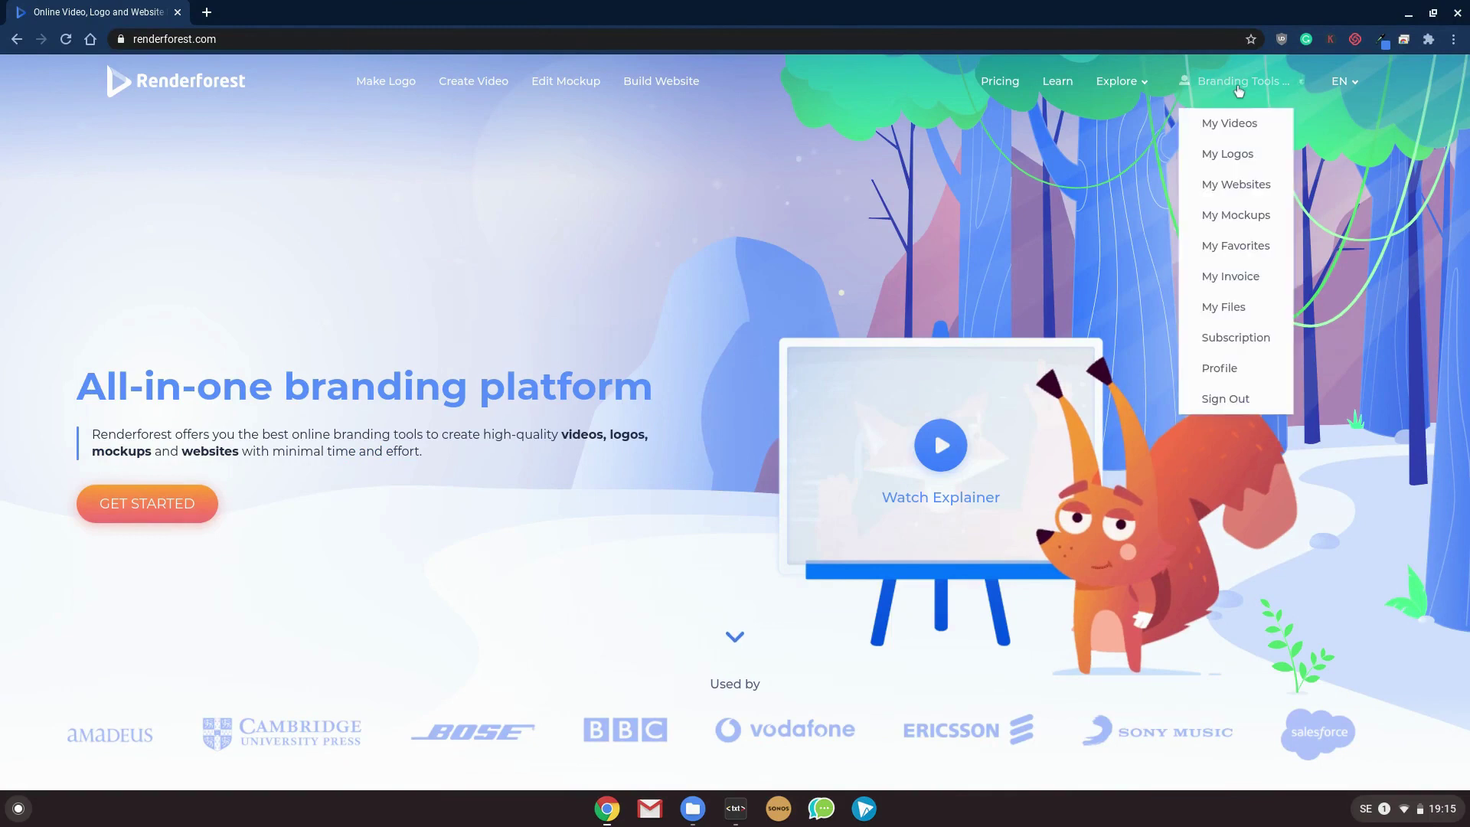
left_click(1233, 121)
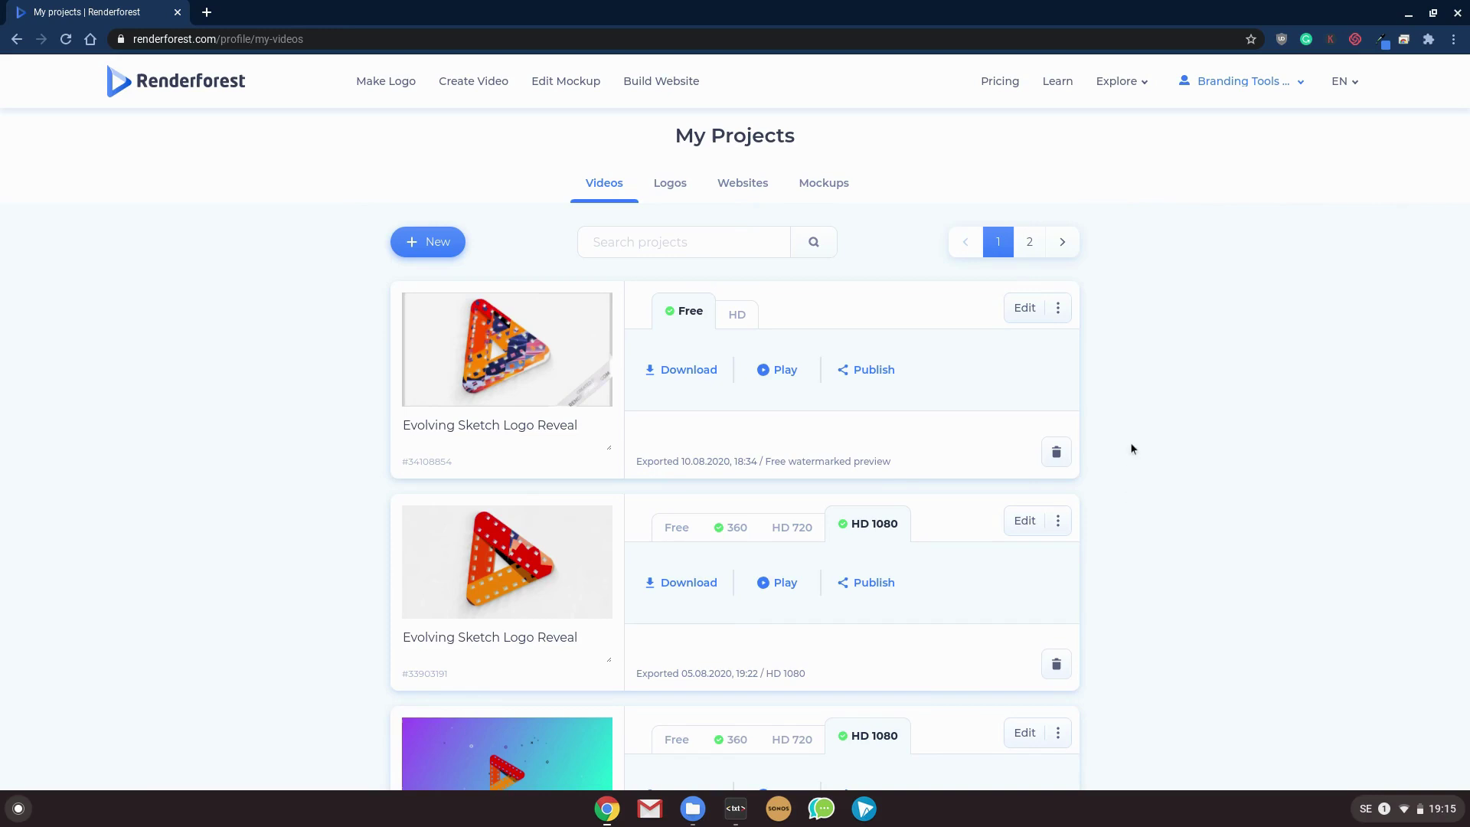
scroll(1132, 448, "down", 5)
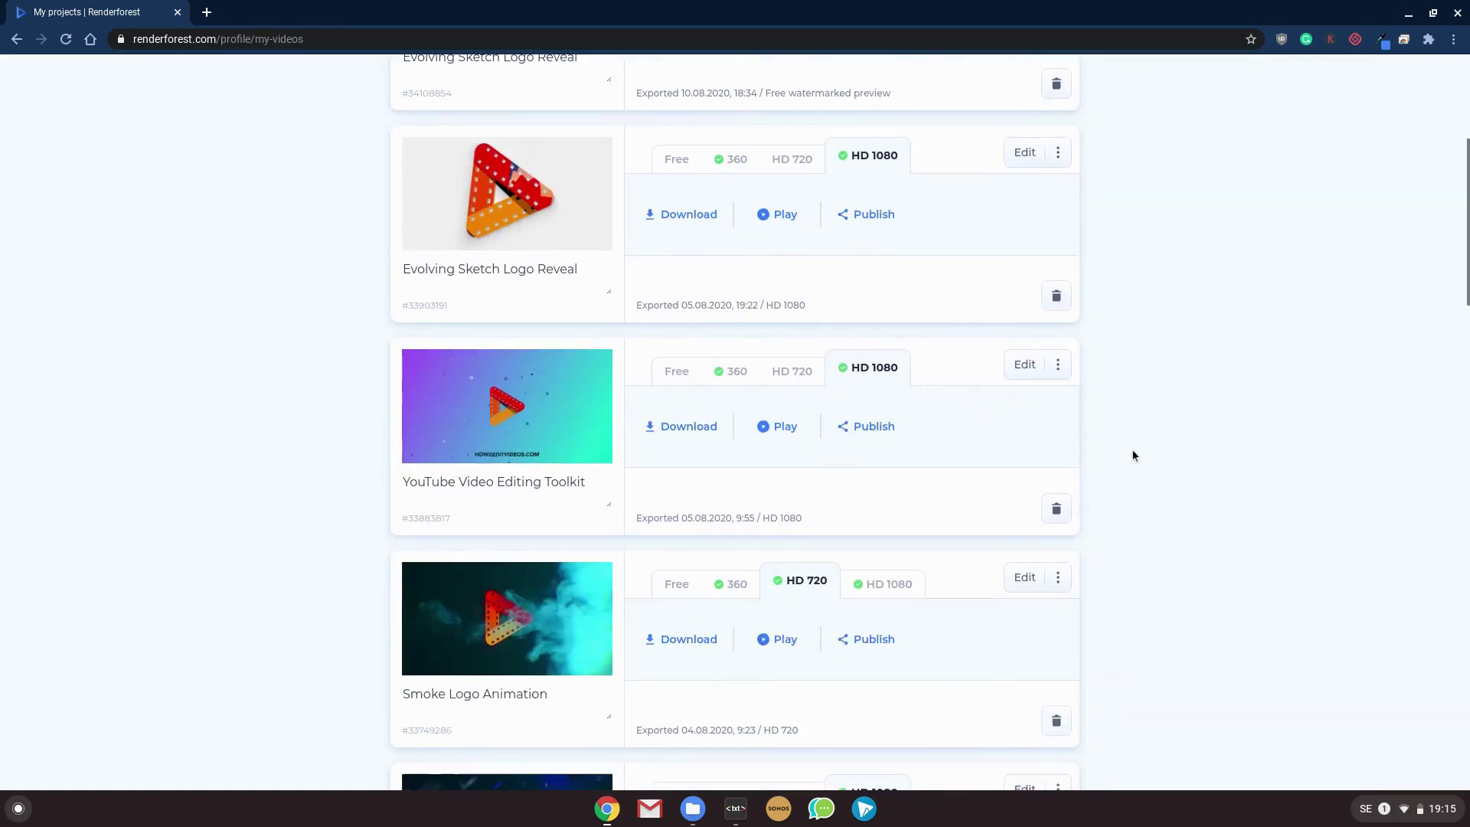
scroll(1132, 449, "down", 2)
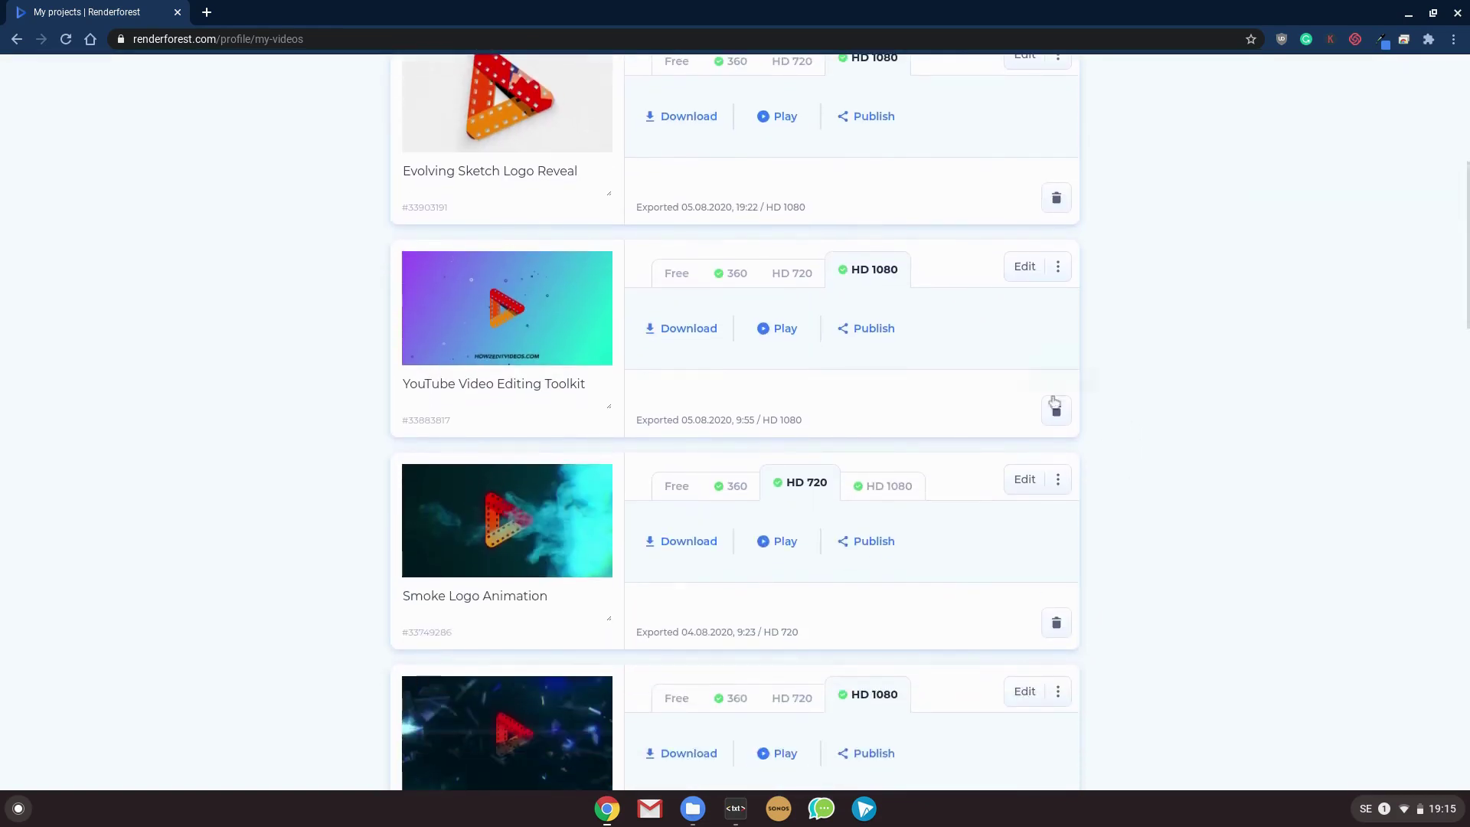
scroll(1055, 402, "down", 5)
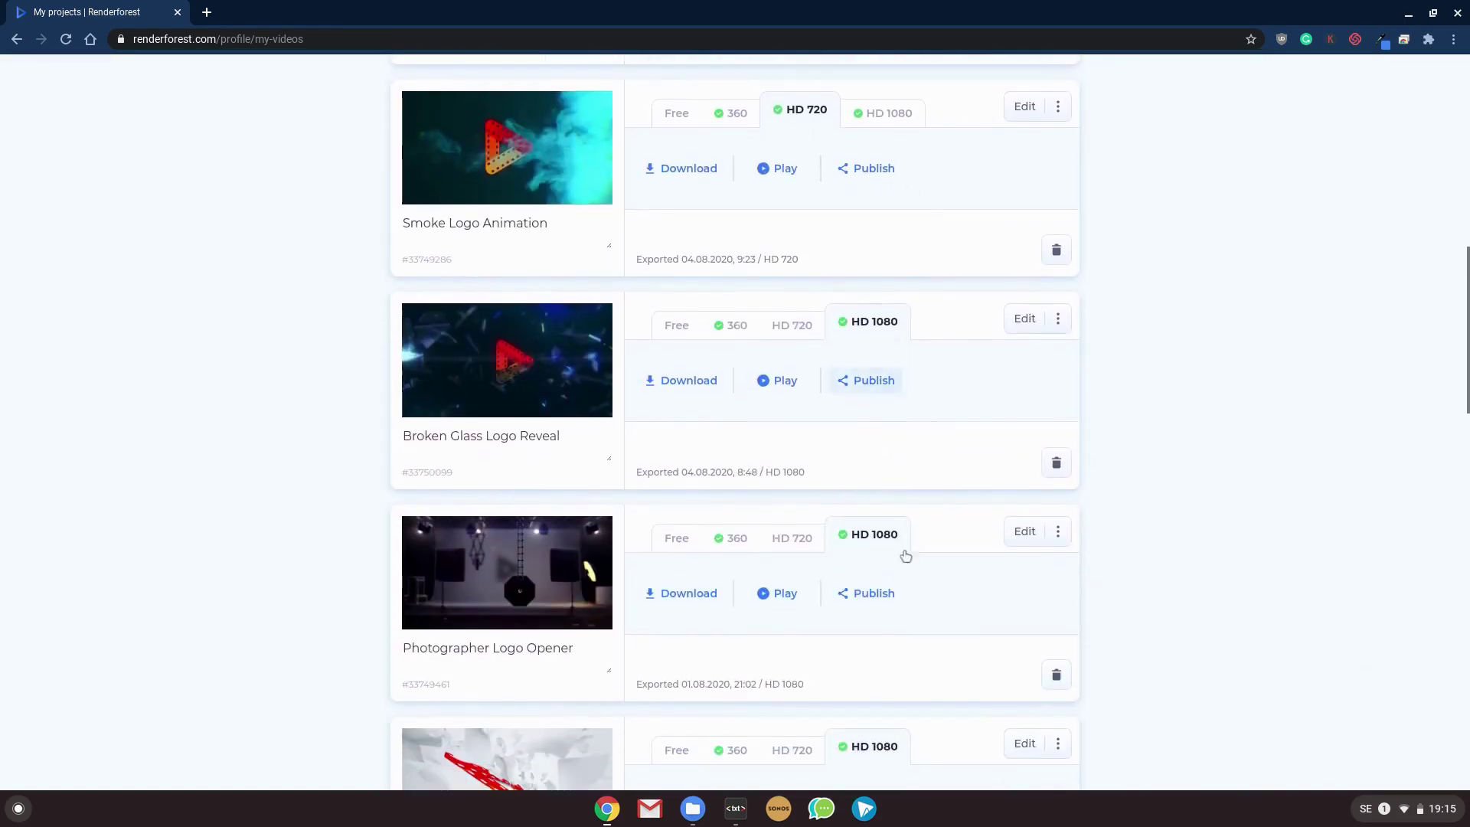
scroll(896, 543, "up", 9)
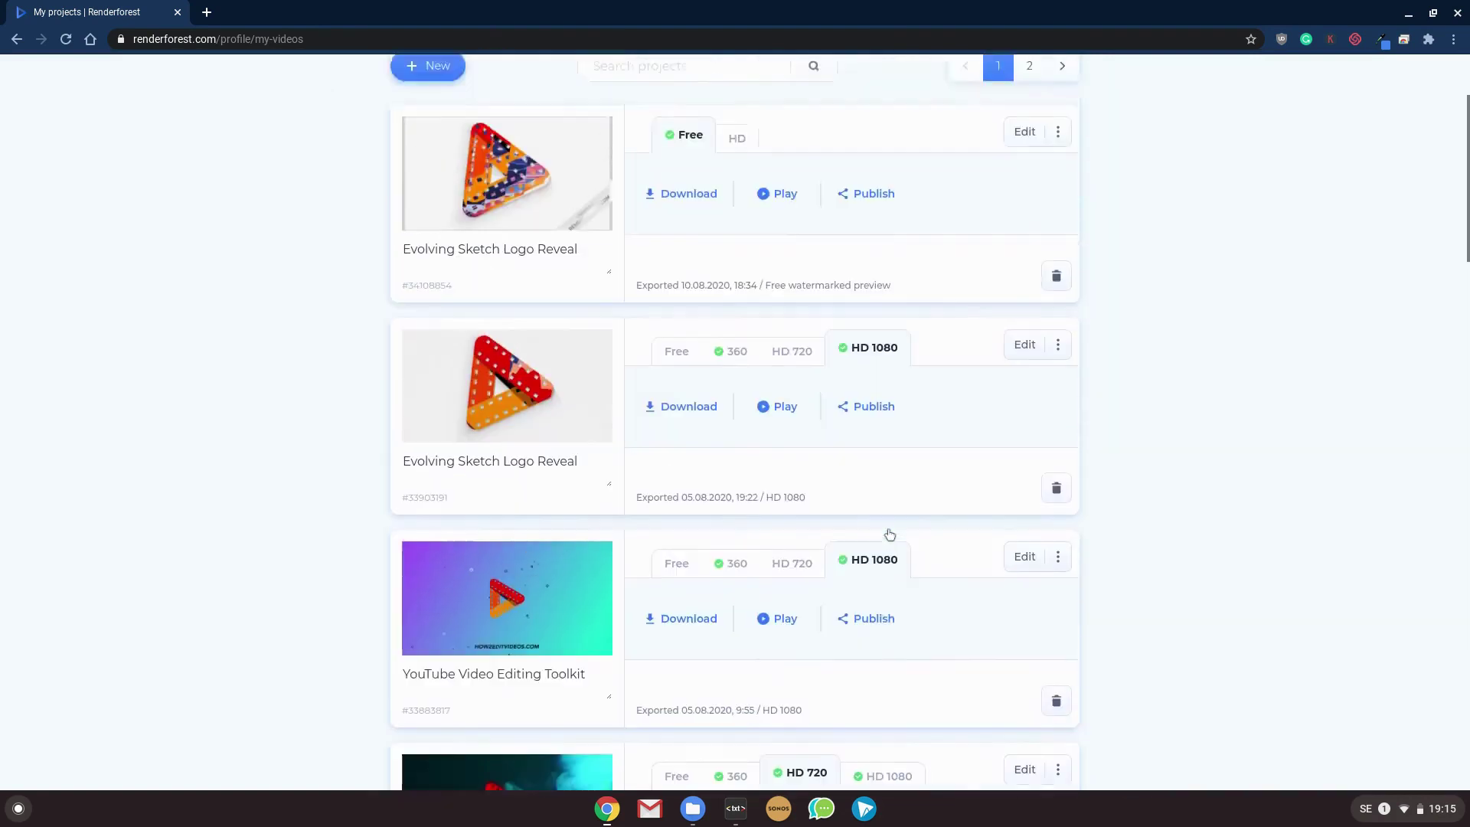
scroll(889, 534, "up", 2)
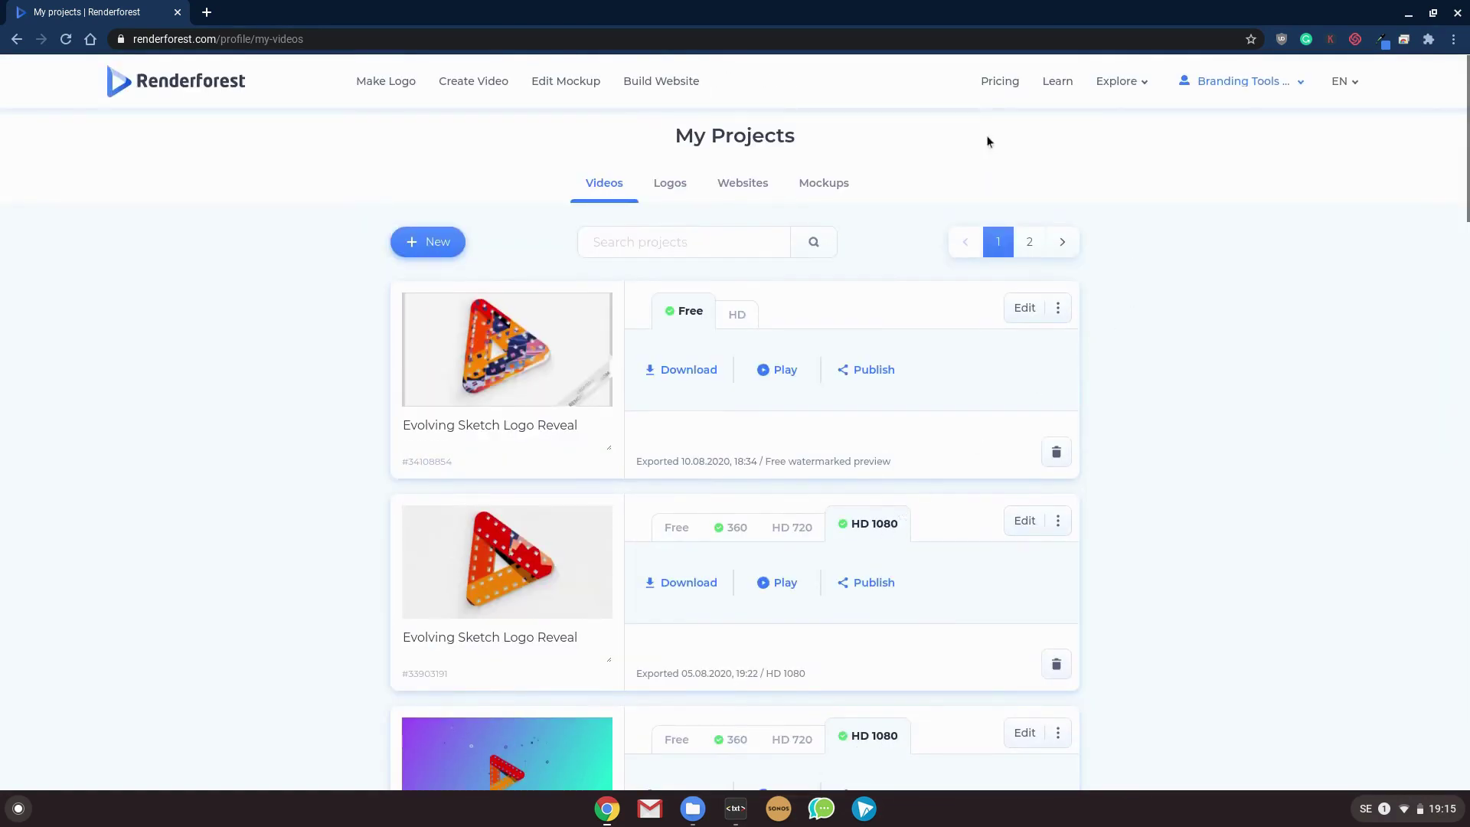
Open the Pricing page and compare monthly against yearly plan prices, ending on yearly billing.
left_click(996, 82)
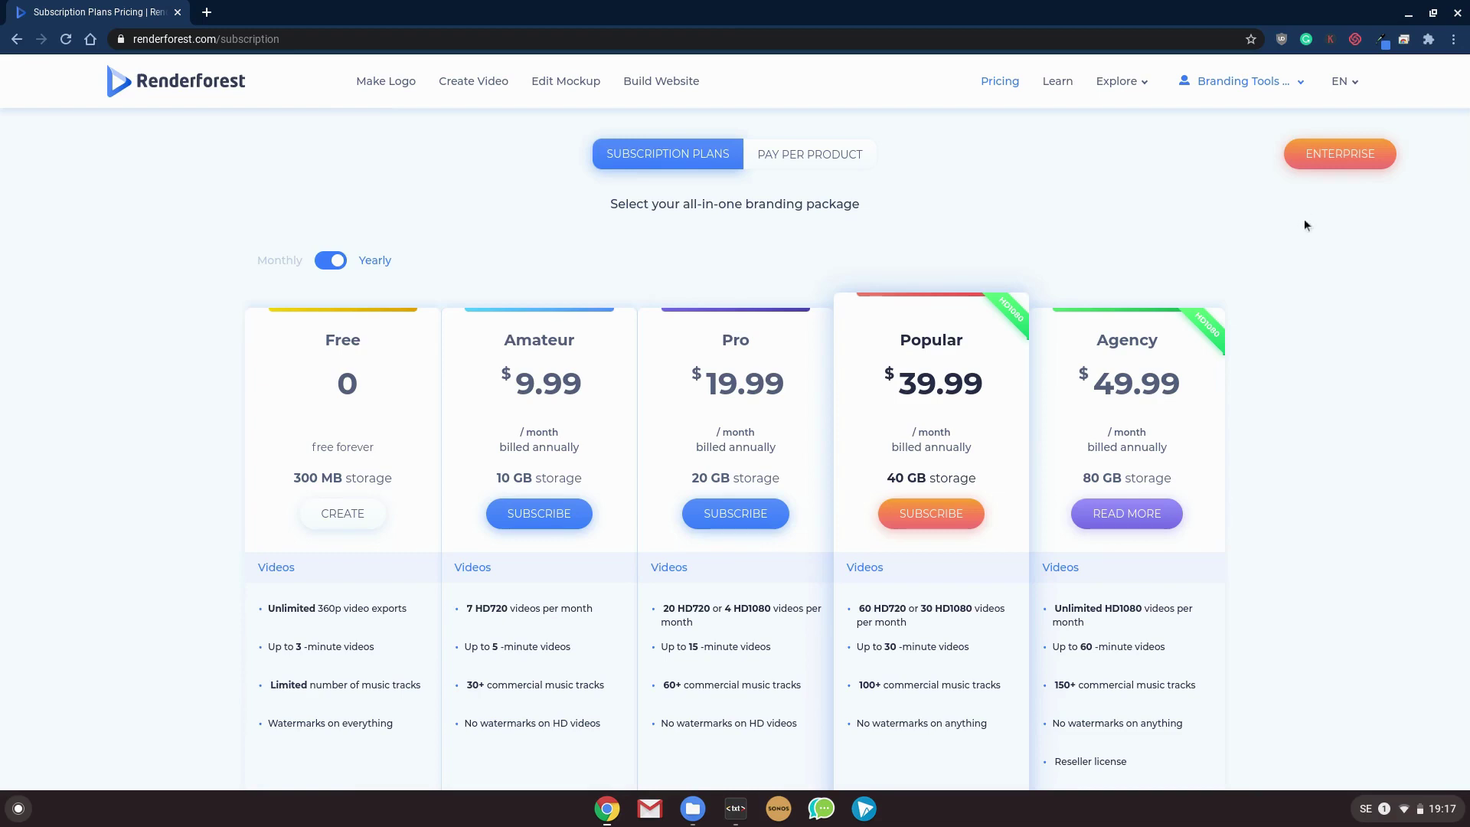
scroll(1311, 280, "down", 1)
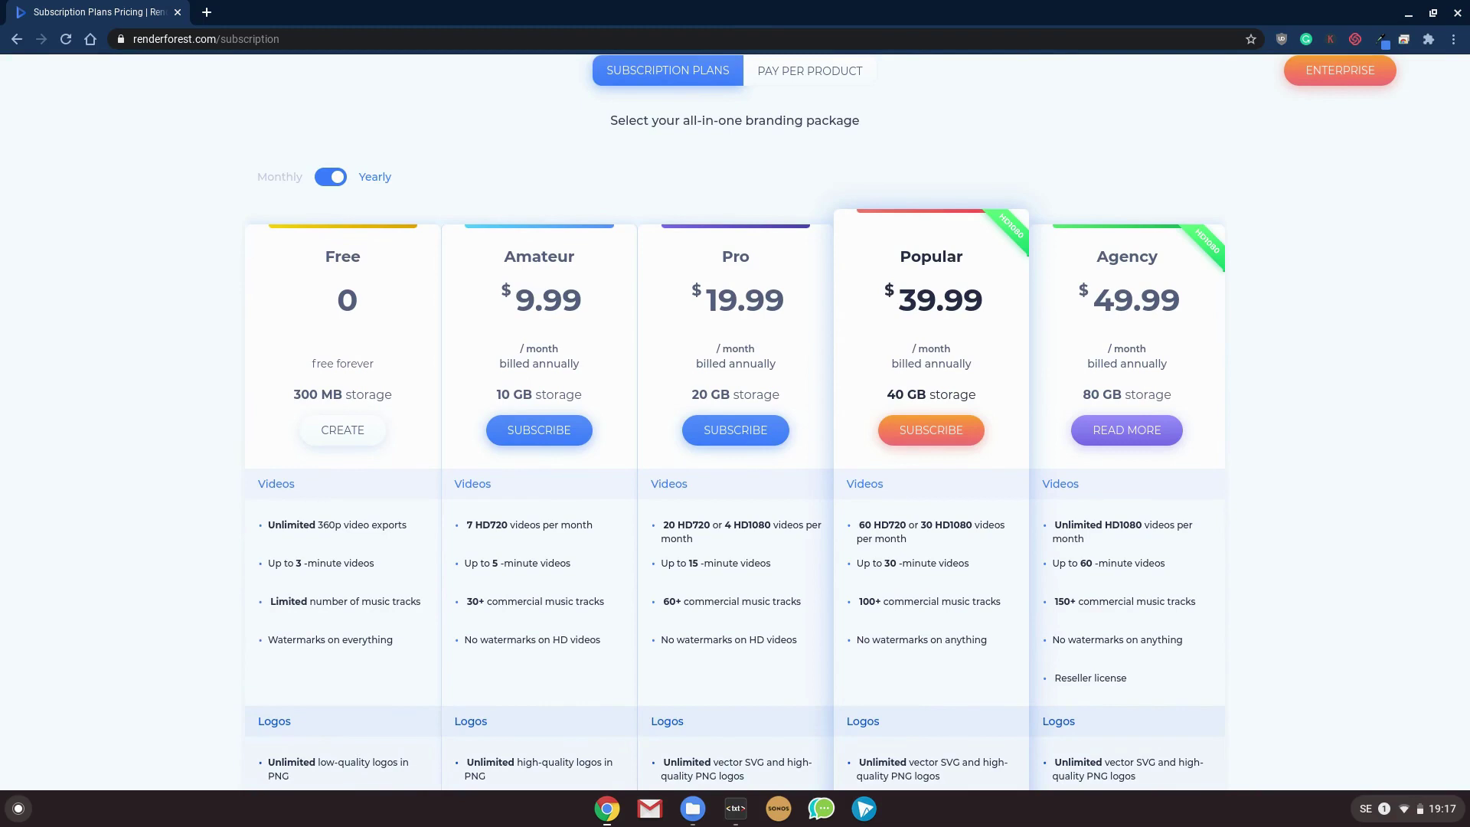
scroll(1248, 317, "up", 1)
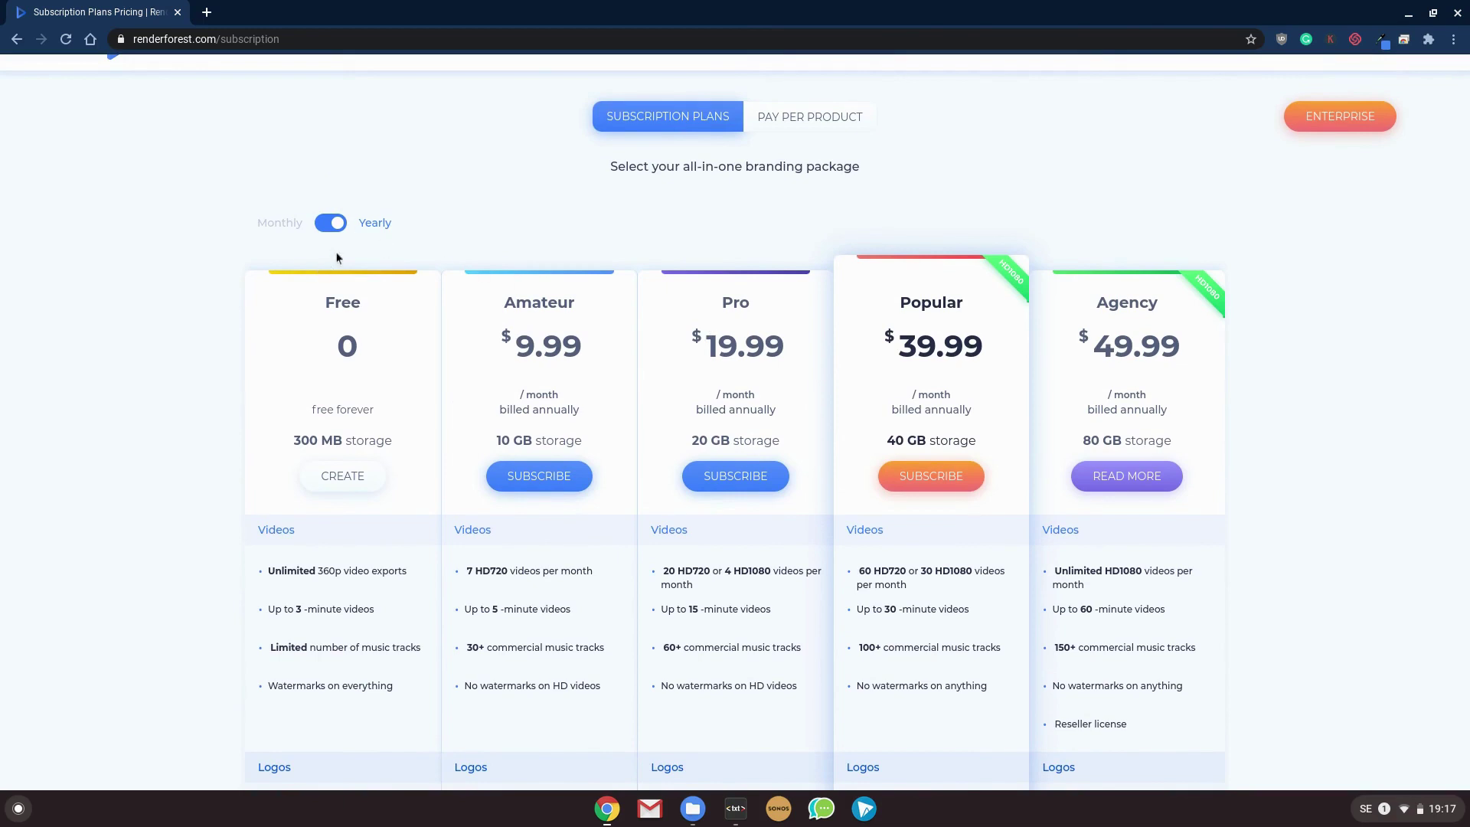
left_click(337, 224)
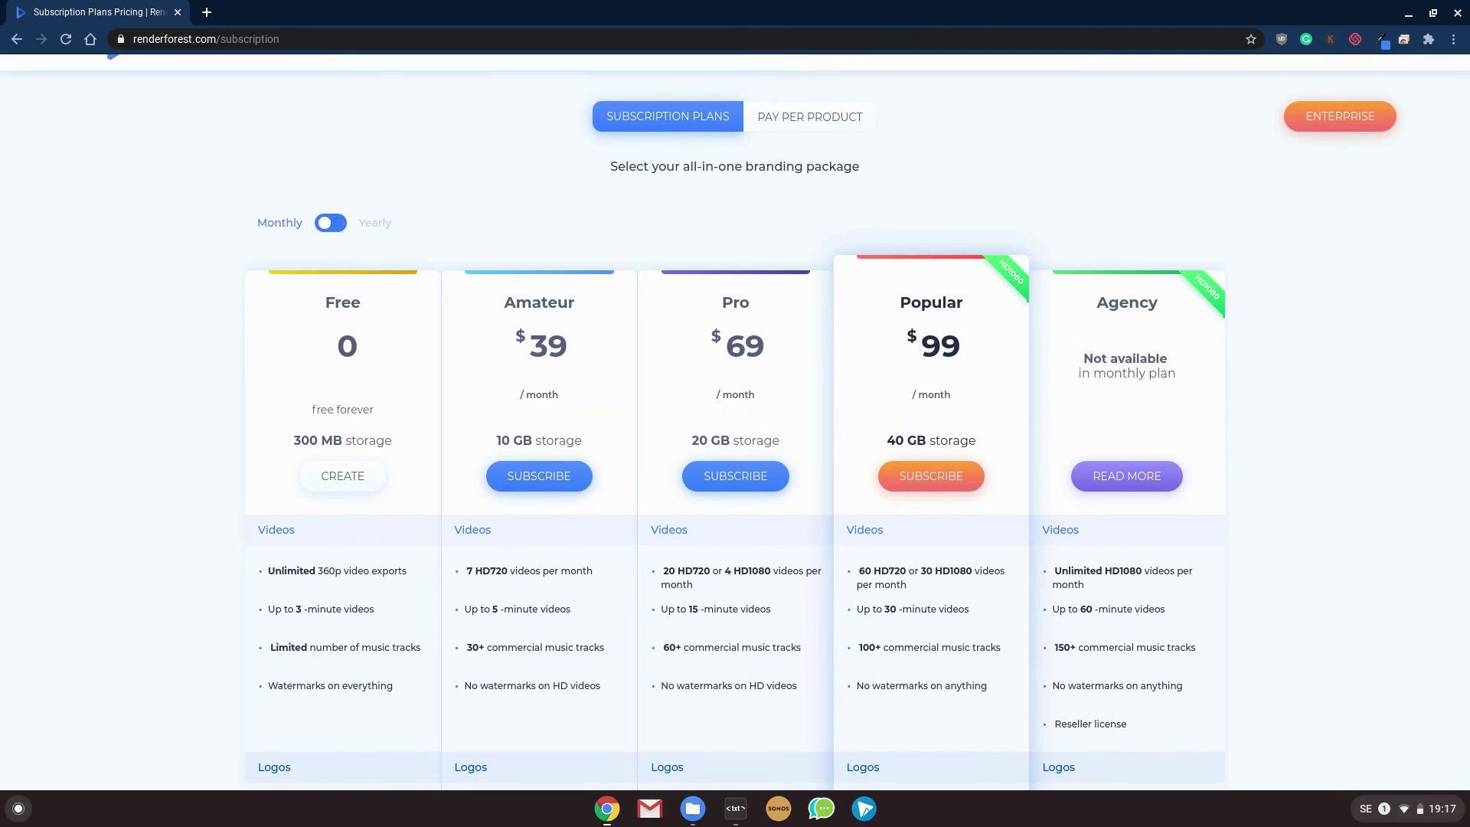
left_click(331, 223)
scroll(797, 276, "down", 3)
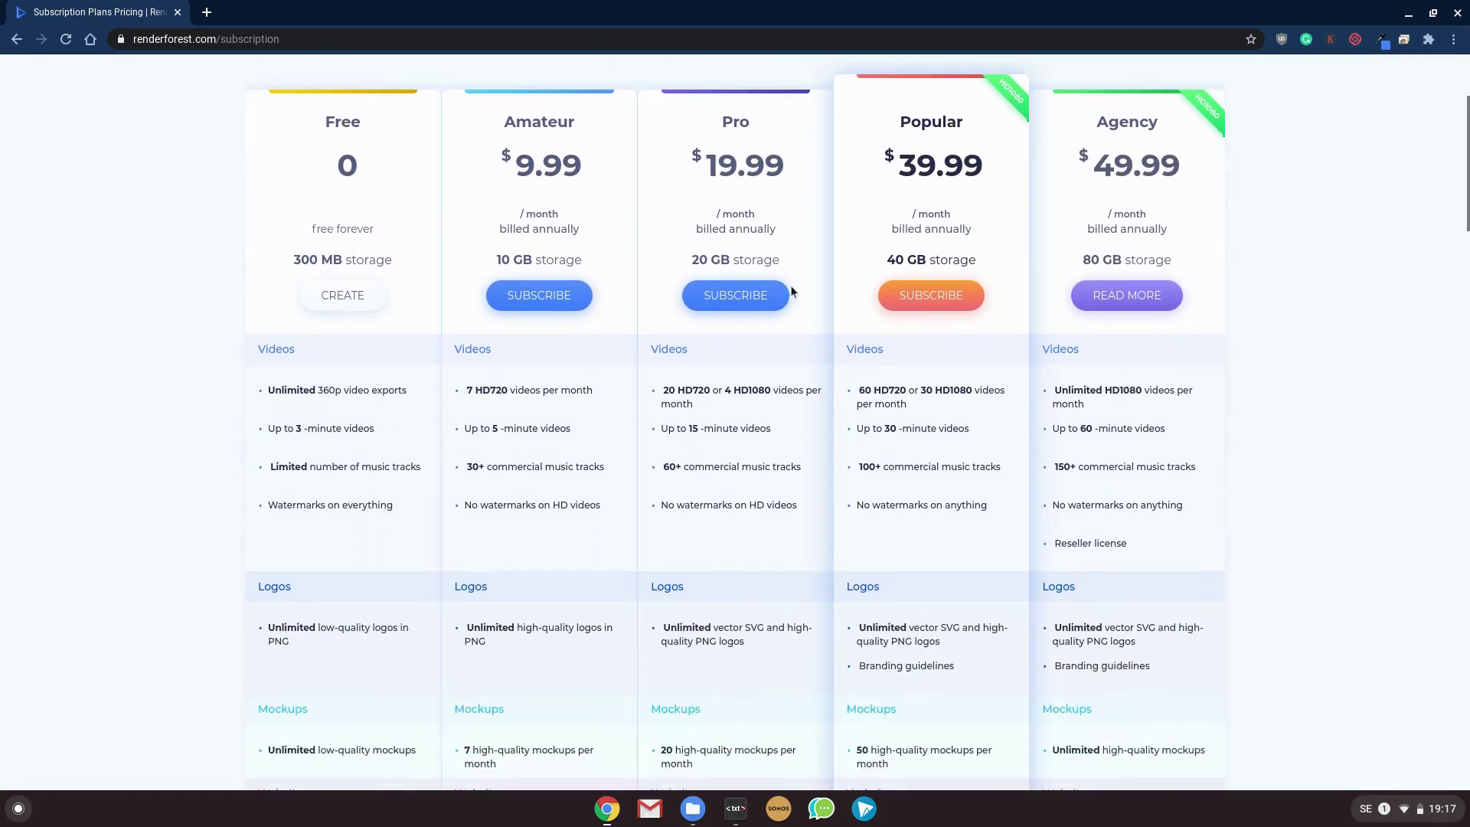
scroll(737, 439, "up", 1)
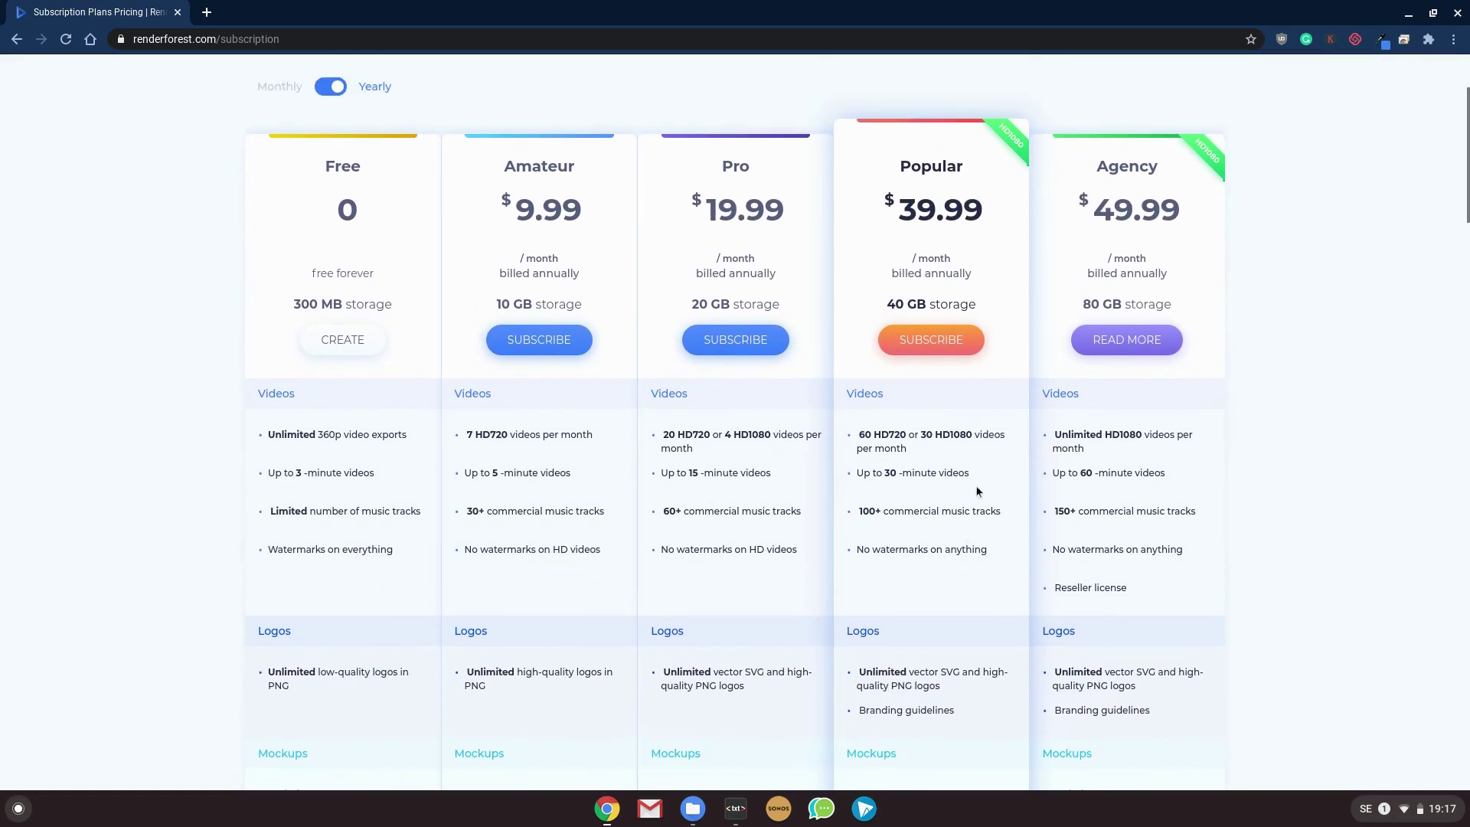
Highlight the Popular plan's 30 HD1080 allowance and scroll through the plan cards.
double_click(926, 434)
scroll(916, 567, "down", 1)
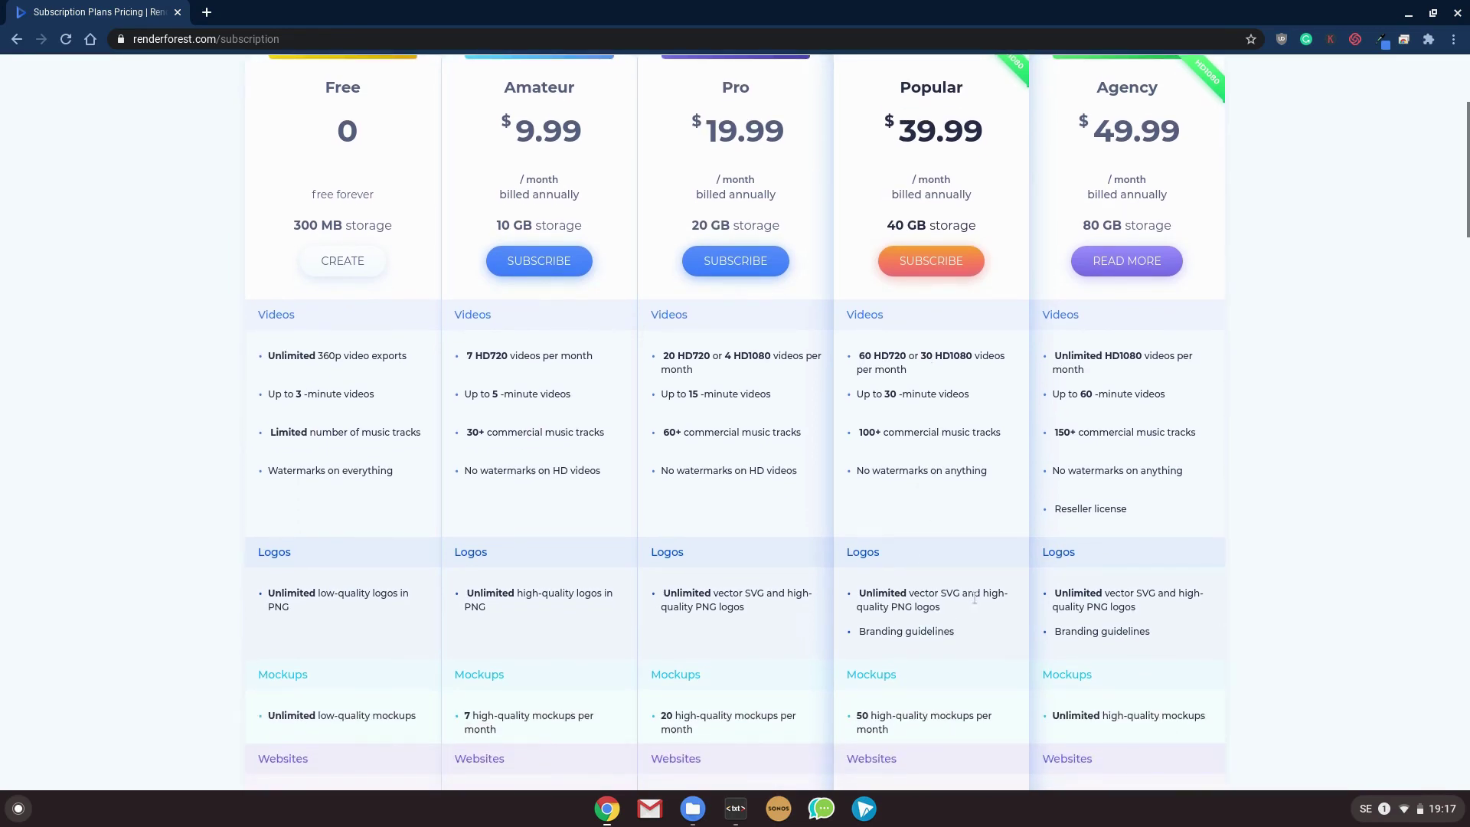
scroll(923, 550, "down", 2)
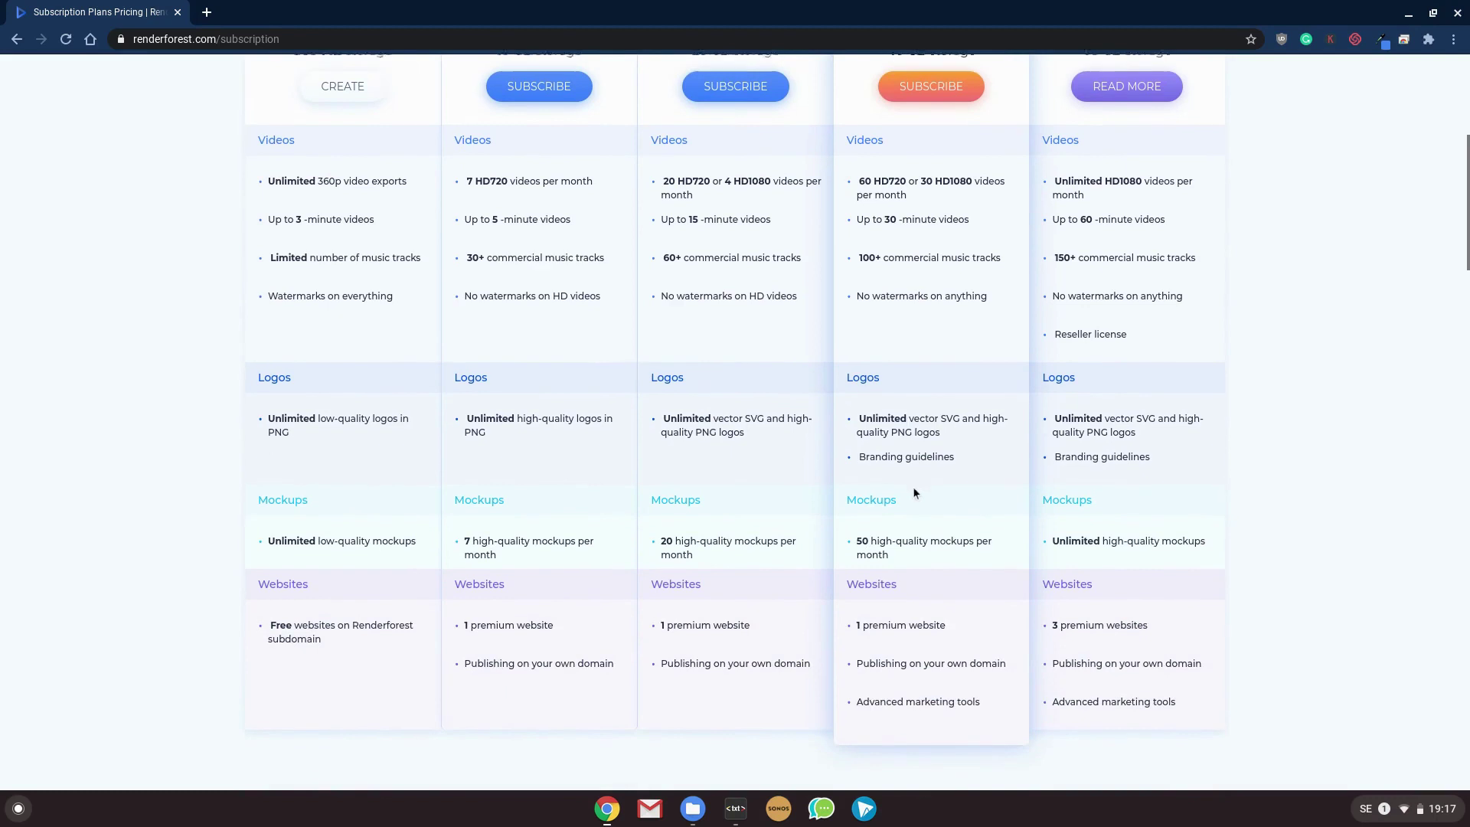
scroll(925, 591, "down", 1)
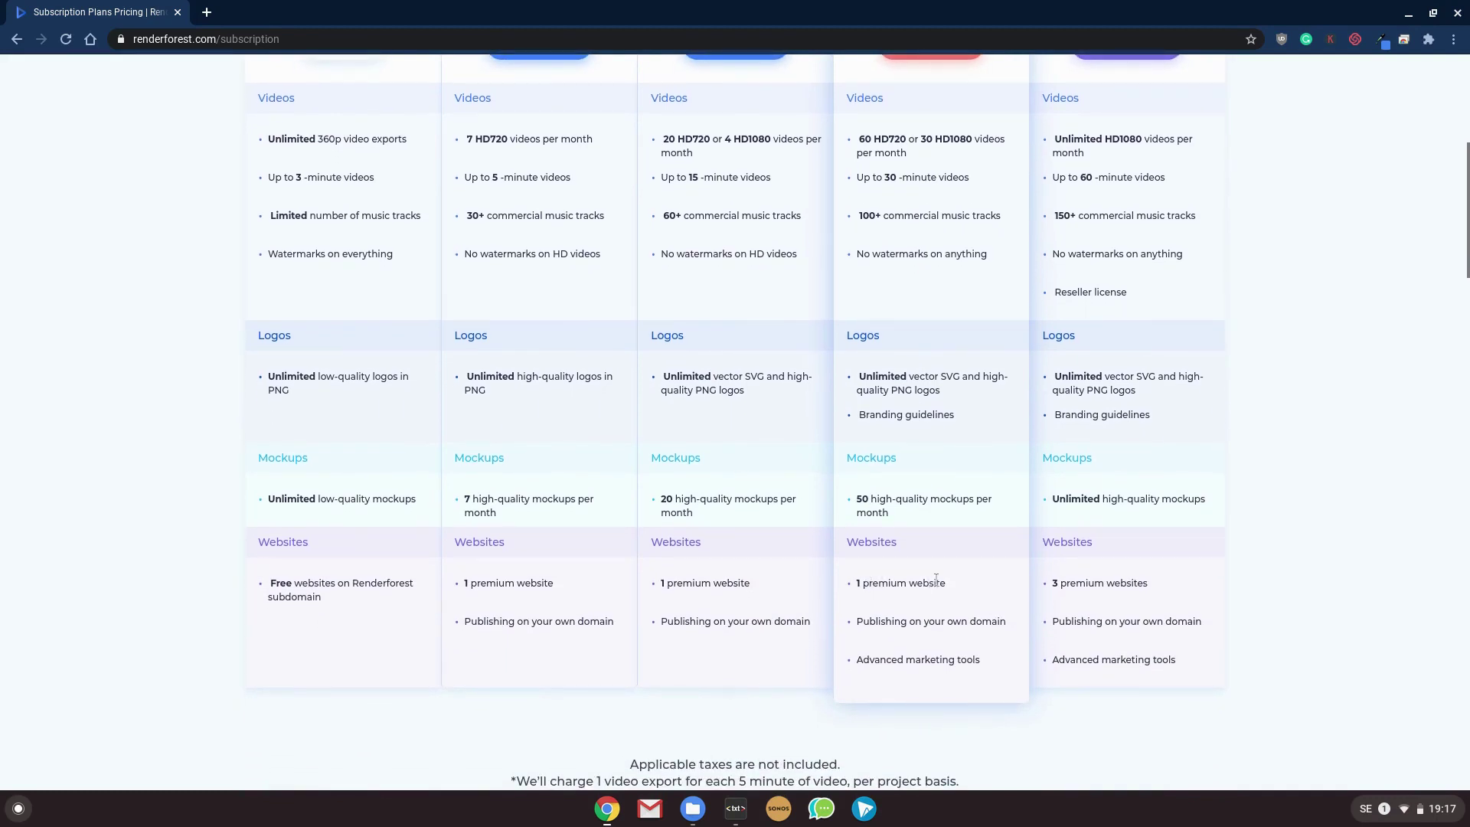
scroll(936, 582, "up", 4)
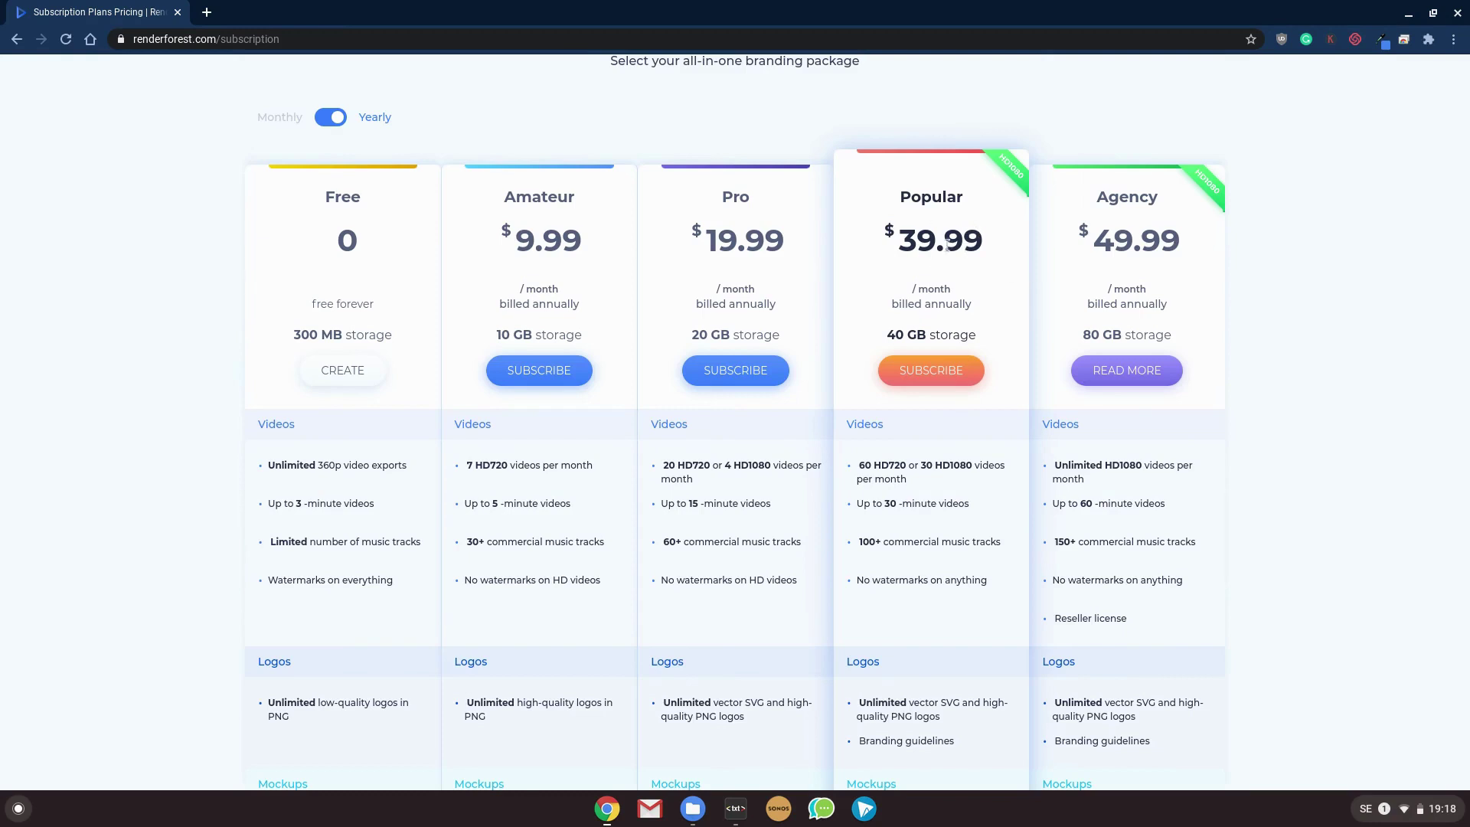
left_click(335, 124)
left_click(336, 124)
double_click(760, 465)
scroll(727, 491, "down", 3)
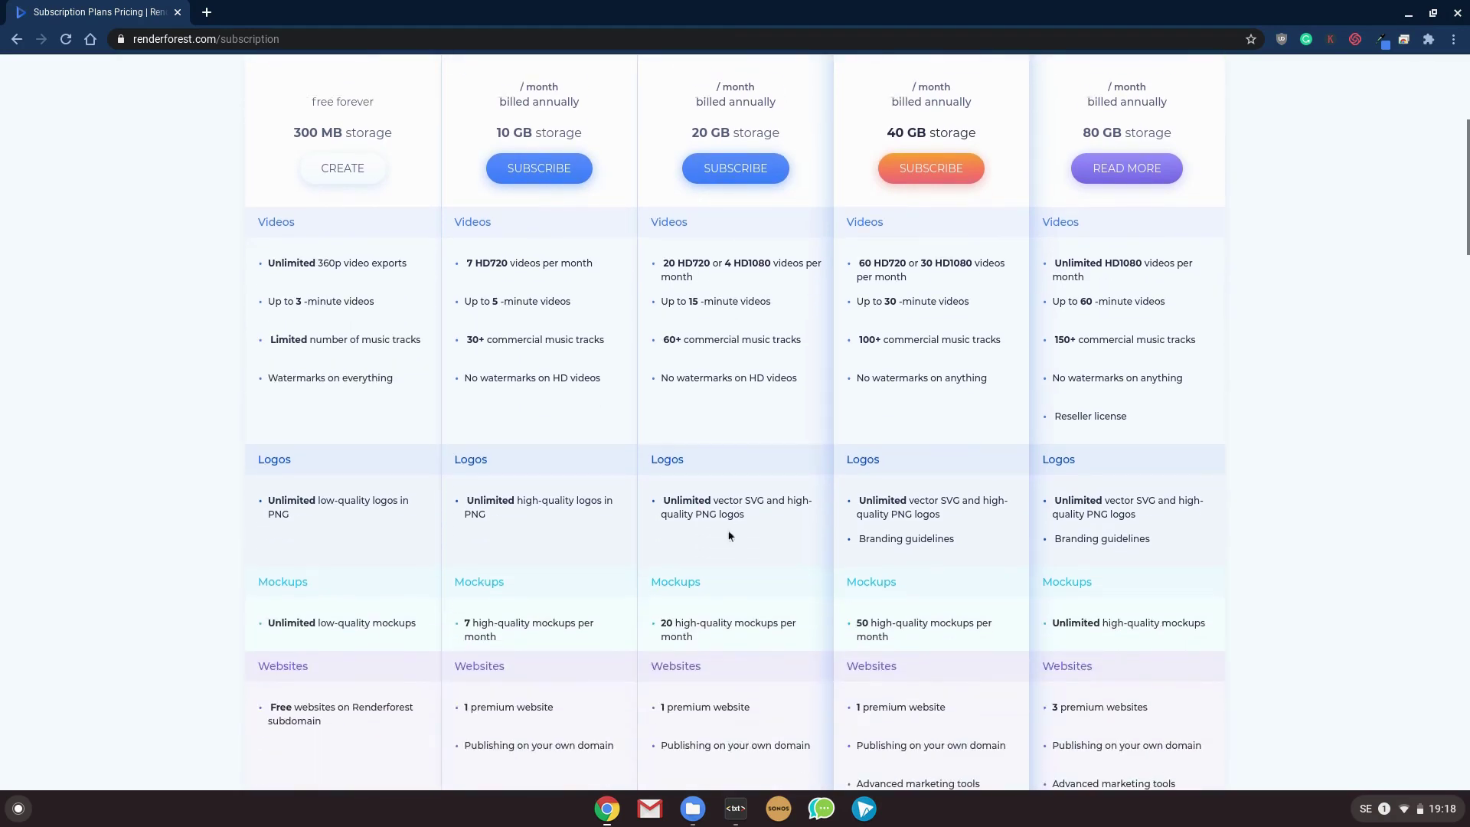
scroll(728, 532, "down", 2)
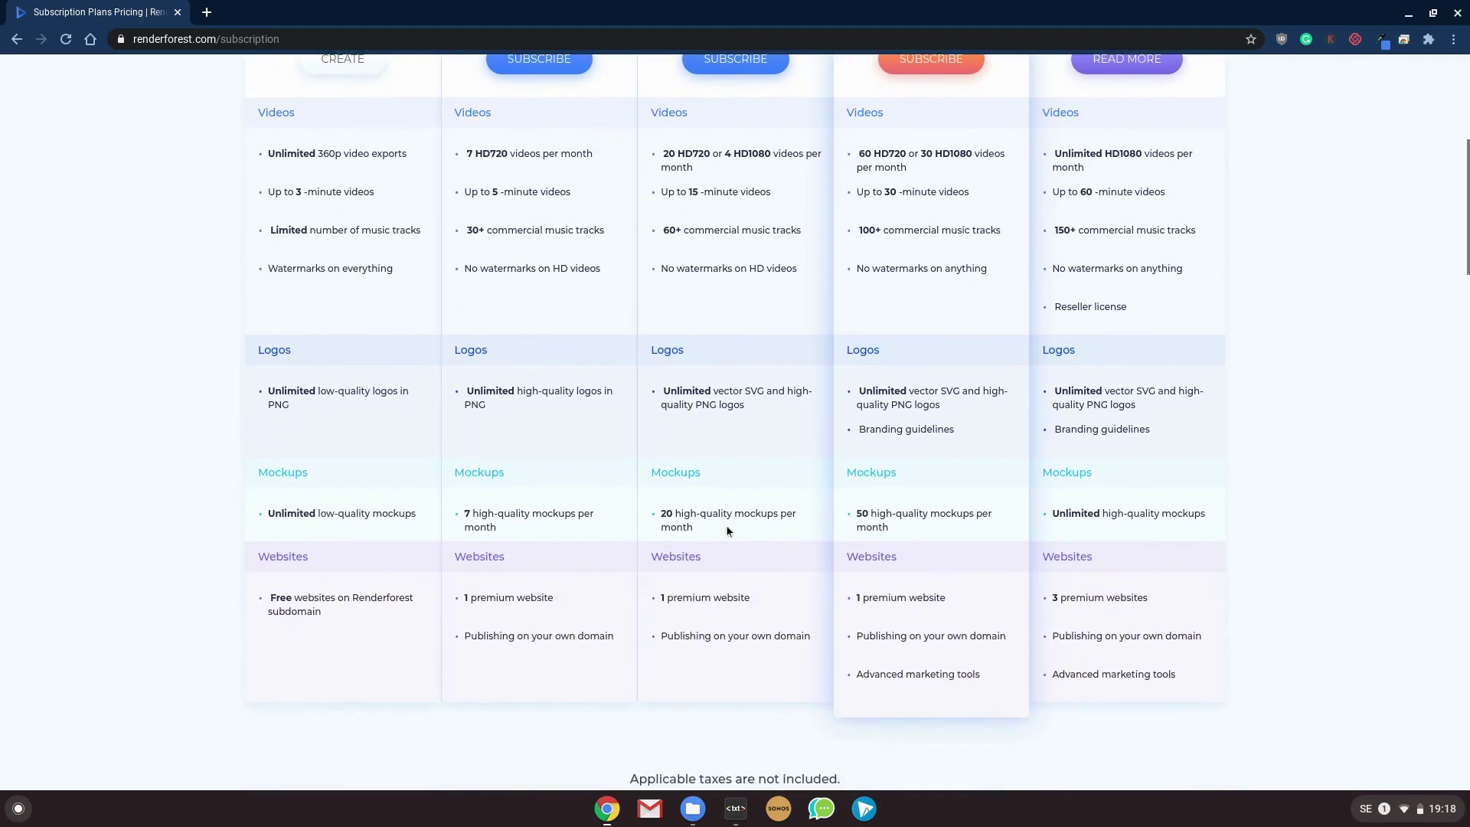
scroll(727, 529, "down", 1)
scroll(755, 563, "up", 4)
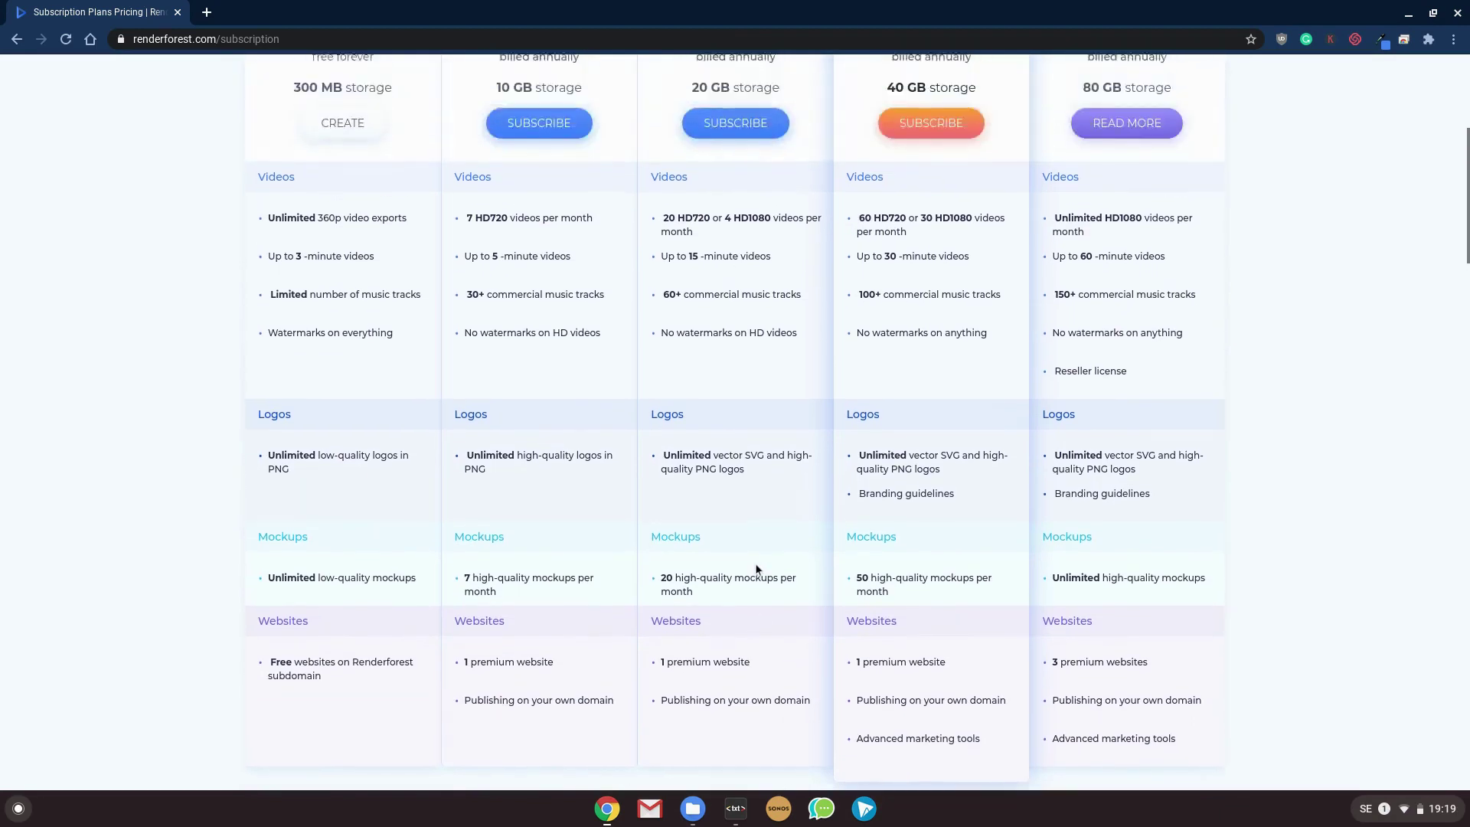
scroll(781, 153, "up", 1)
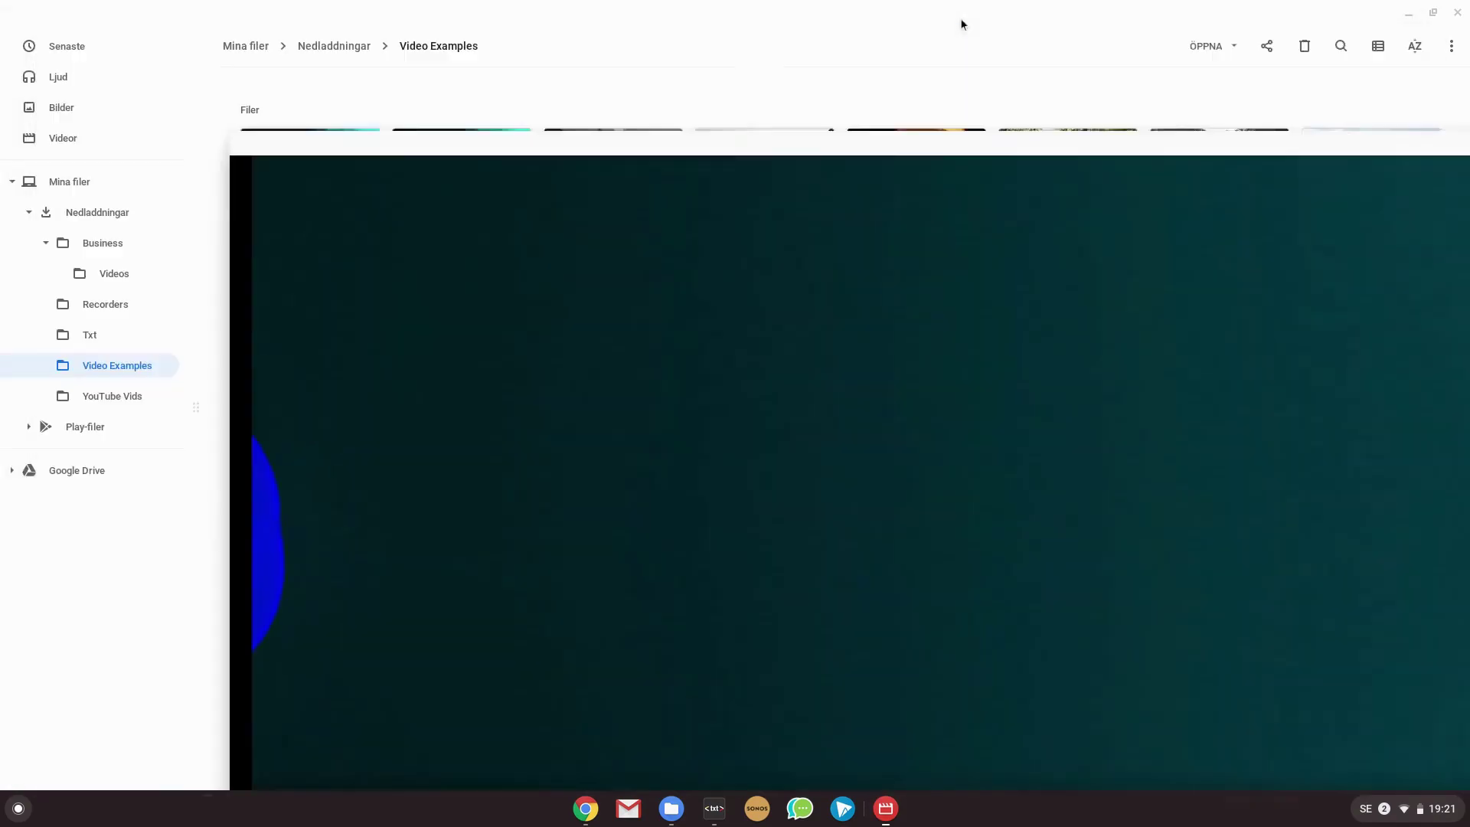
Open output_HD720.mp4, dock its player on the left half and play it.
left_click(338, 197)
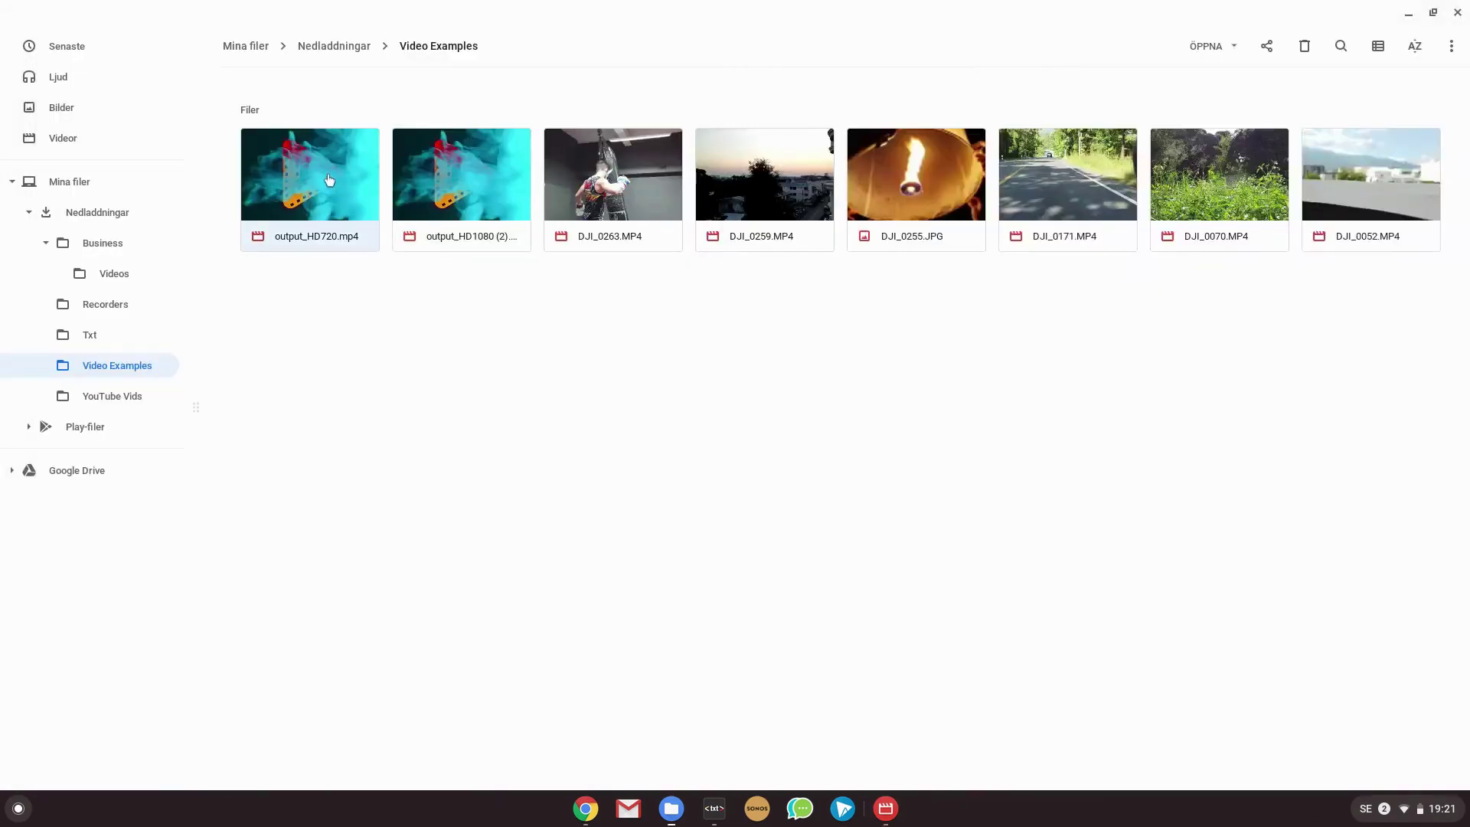
double_click(339, 196)
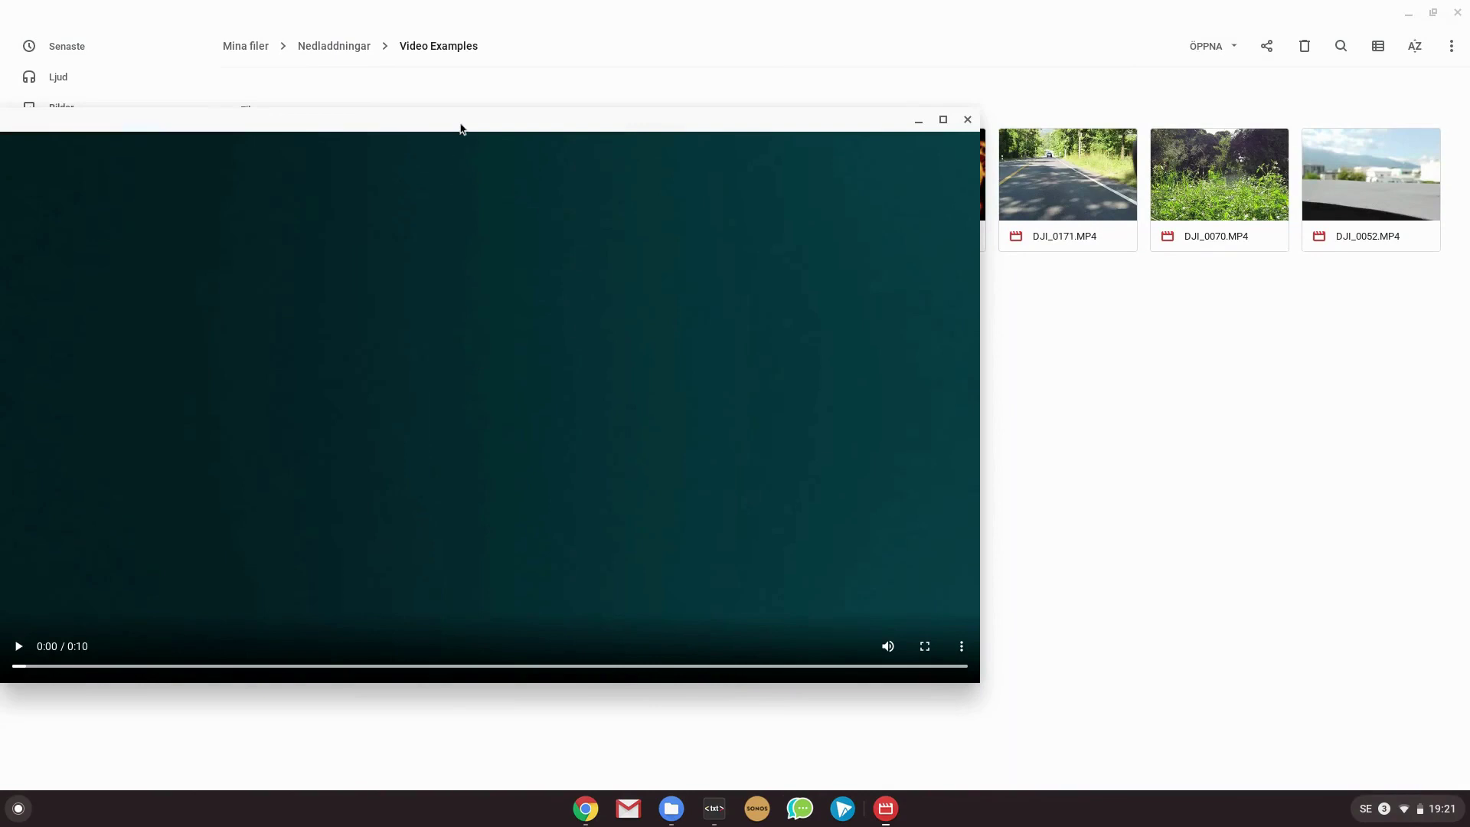
left_click_drag(456, 108, 0, 184)
left_click(608, 551)
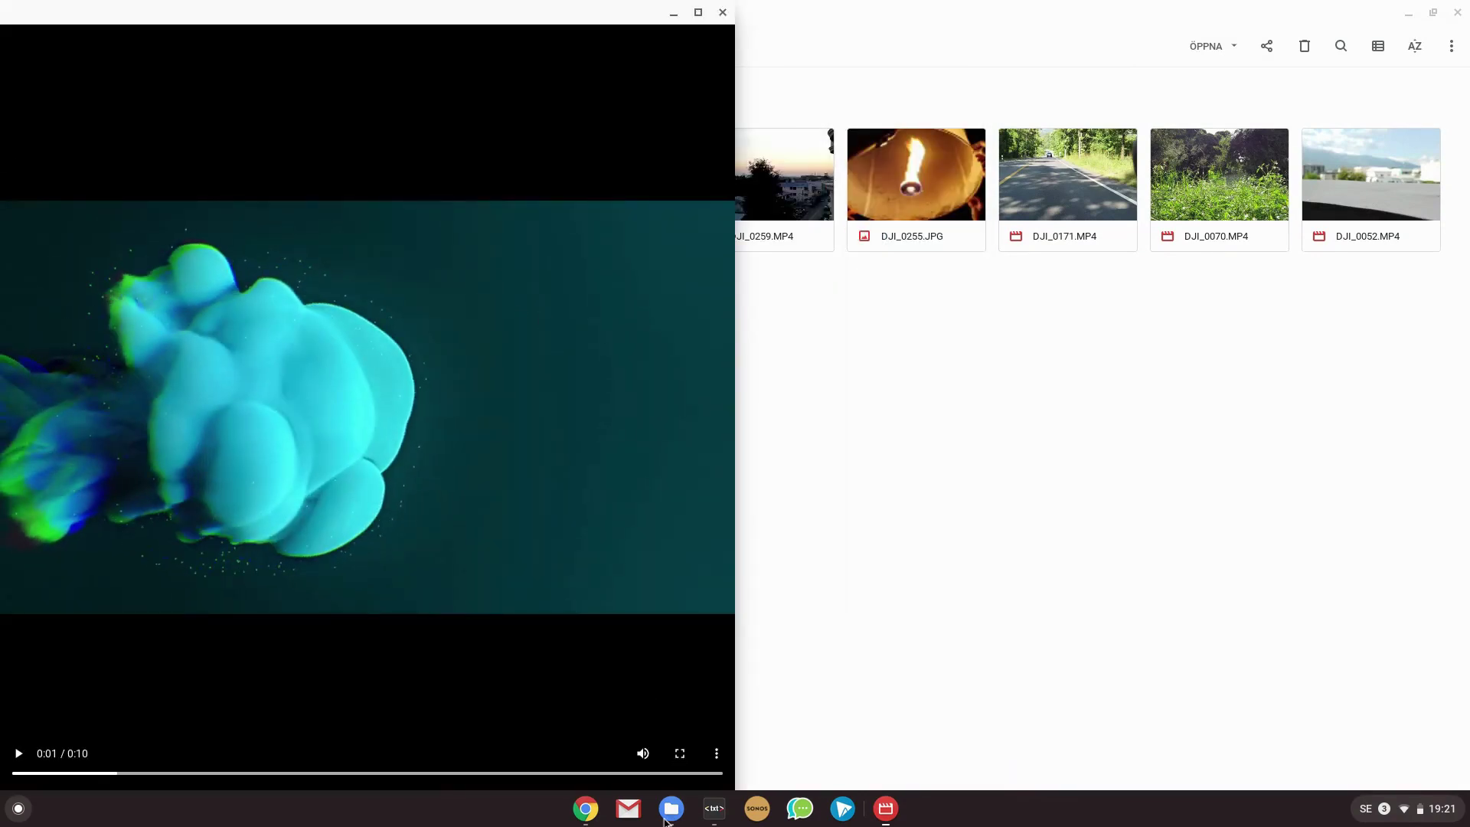
Close both video players and return to the Renderforest pricing page in Chrome.
left_click(891, 809)
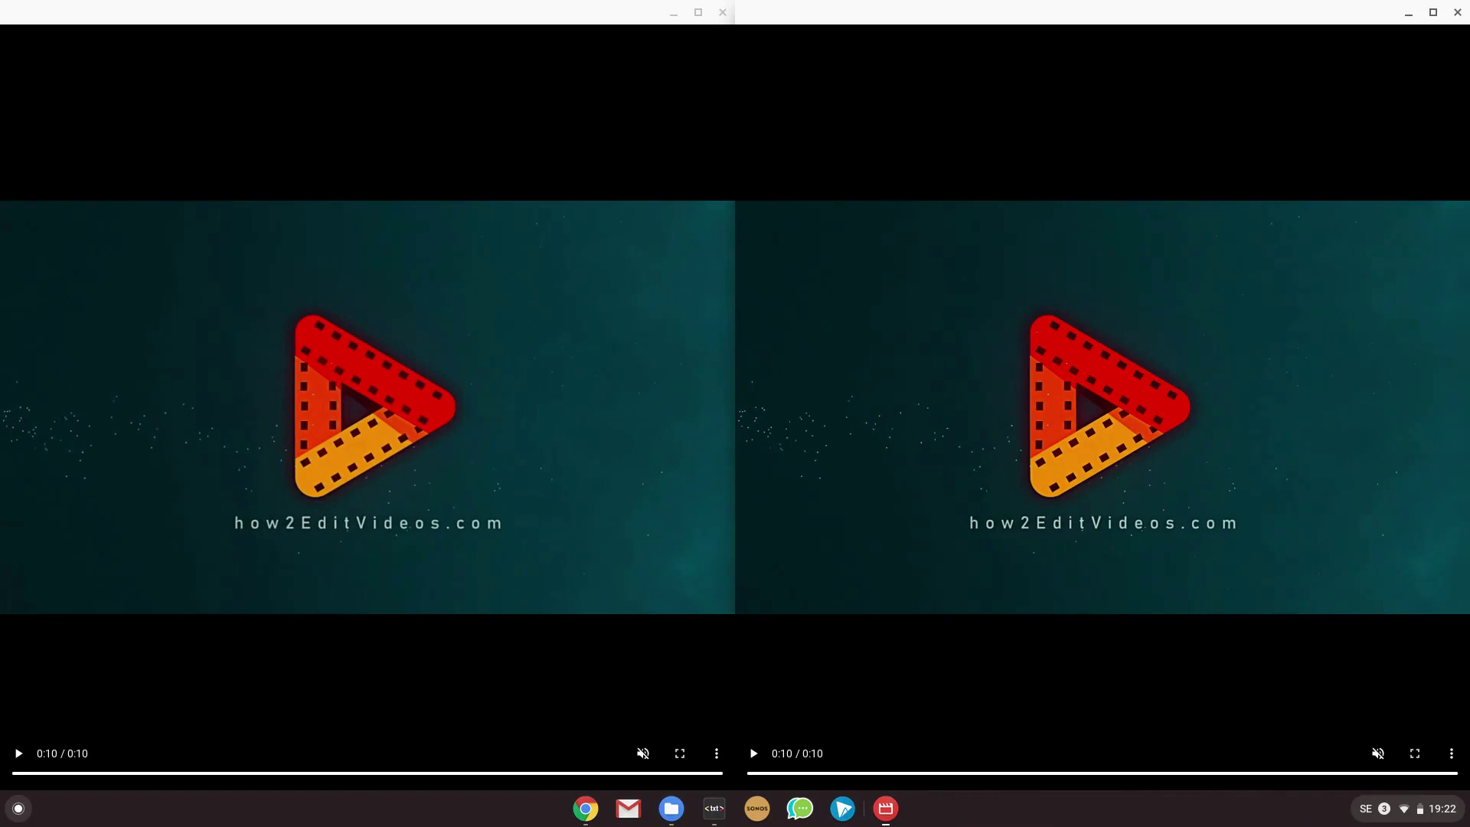
left_click(723, 12)
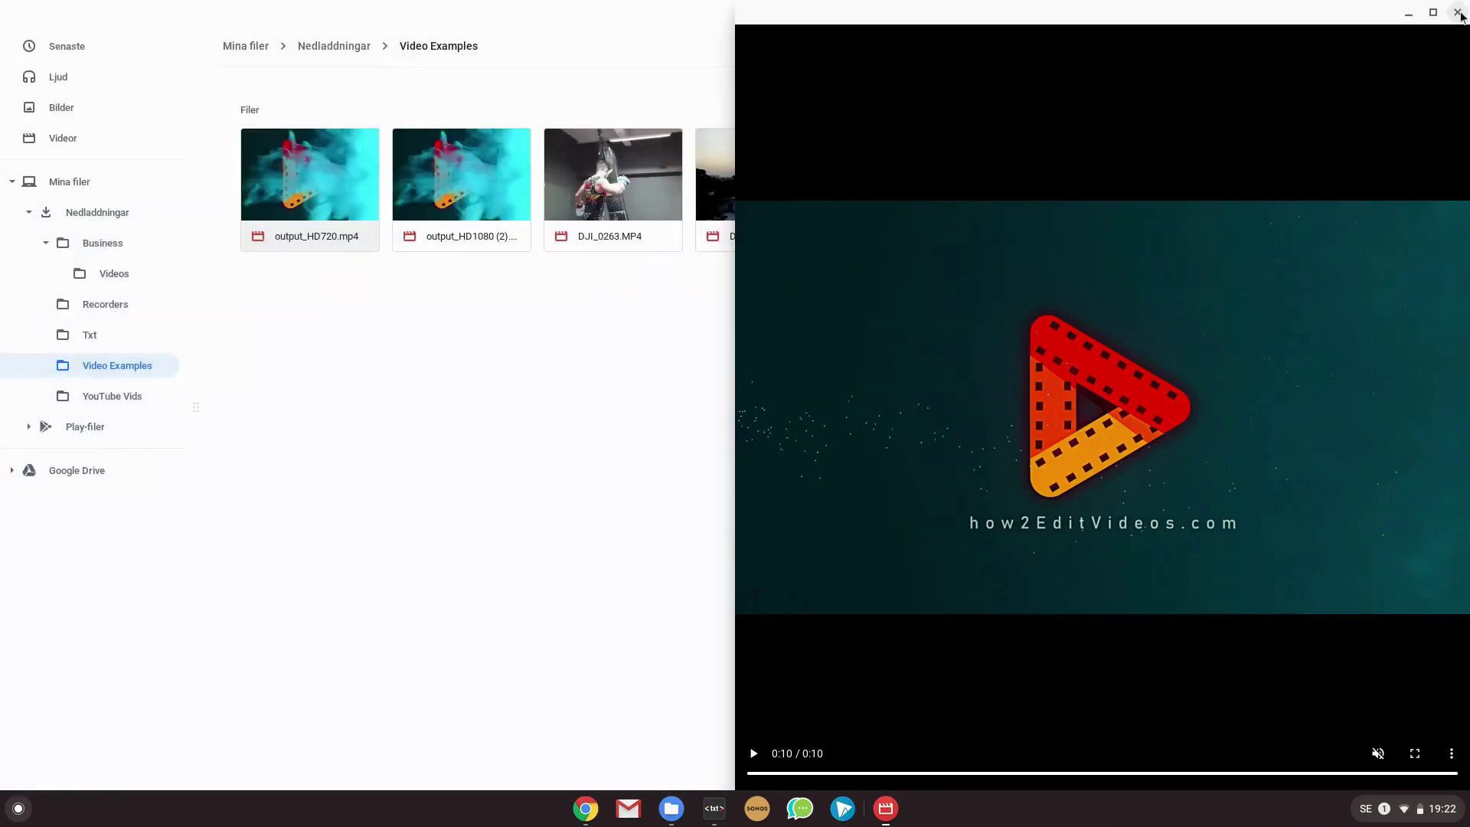
left_click(1458, 12)
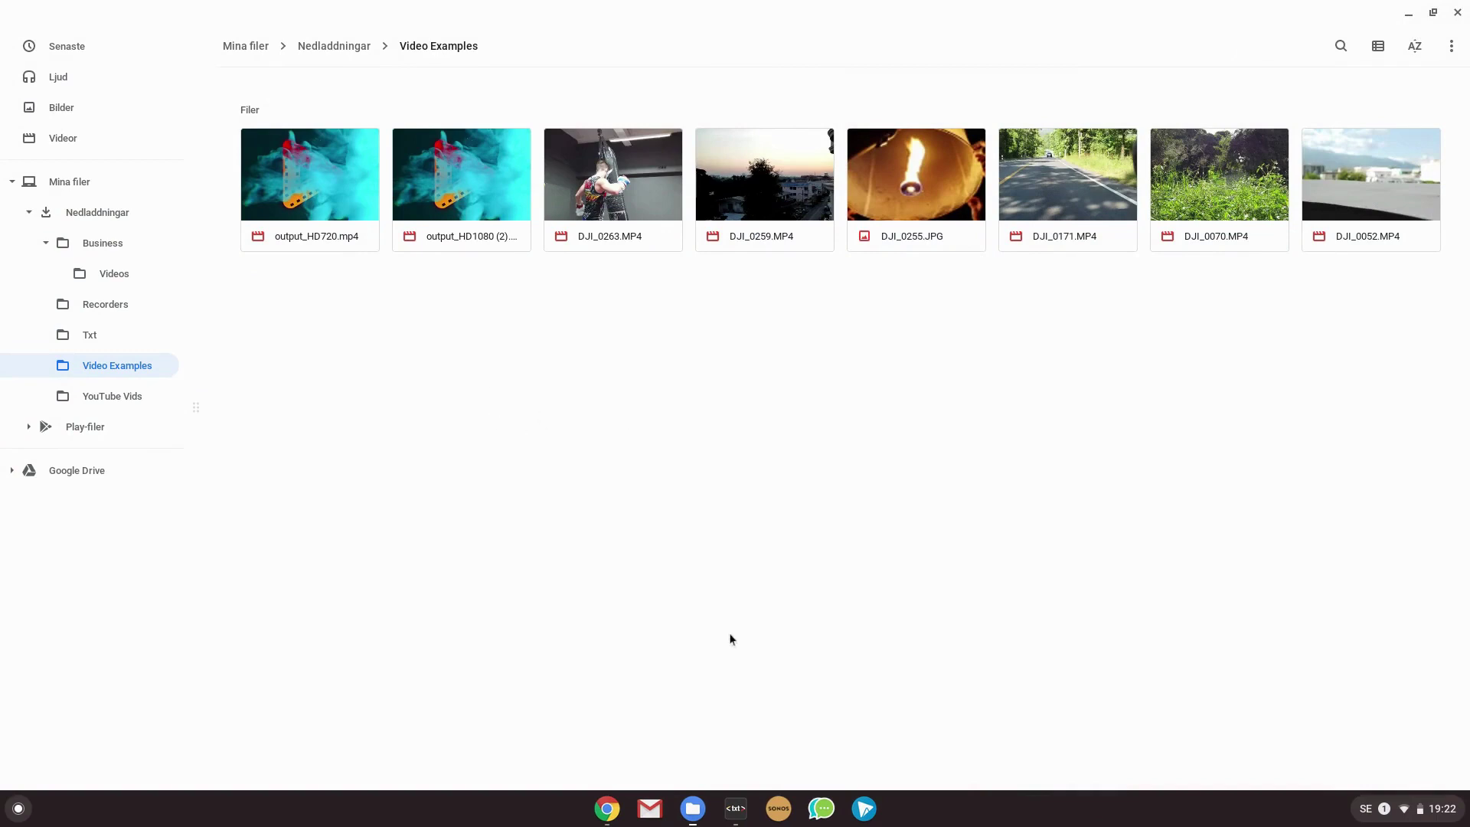
key("alt+Tab")
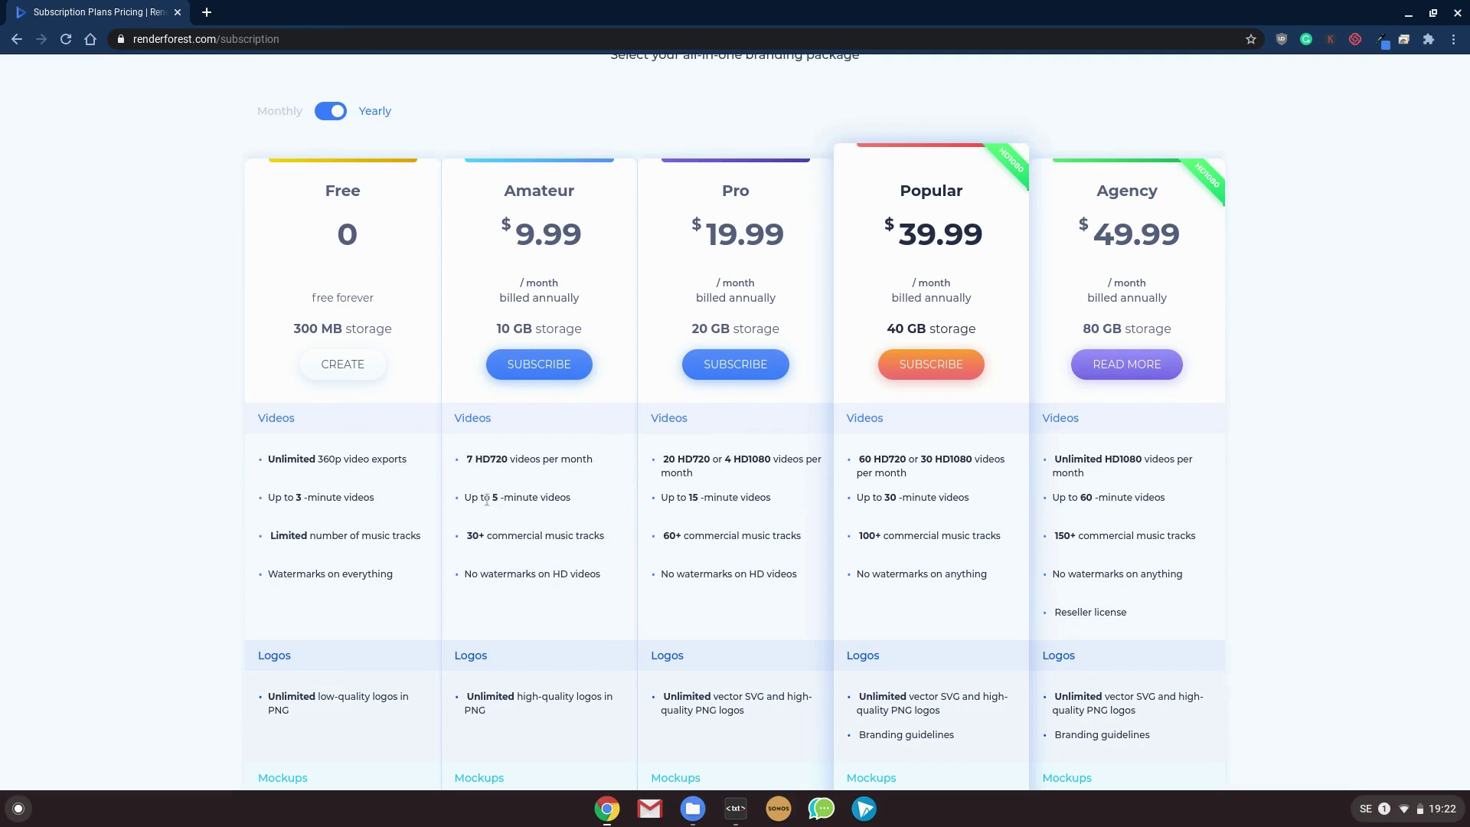
Highlight the Amateur plan's 5-minute video limit, then scroll down through the plan cards.
left_click_drag(486, 499, 544, 504)
left_click(581, 499)
left_click_drag(571, 502, 483, 501)
left_click(511, 530)
scroll(725, 603, "down", 1)
scroll(725, 602, "down", 1)
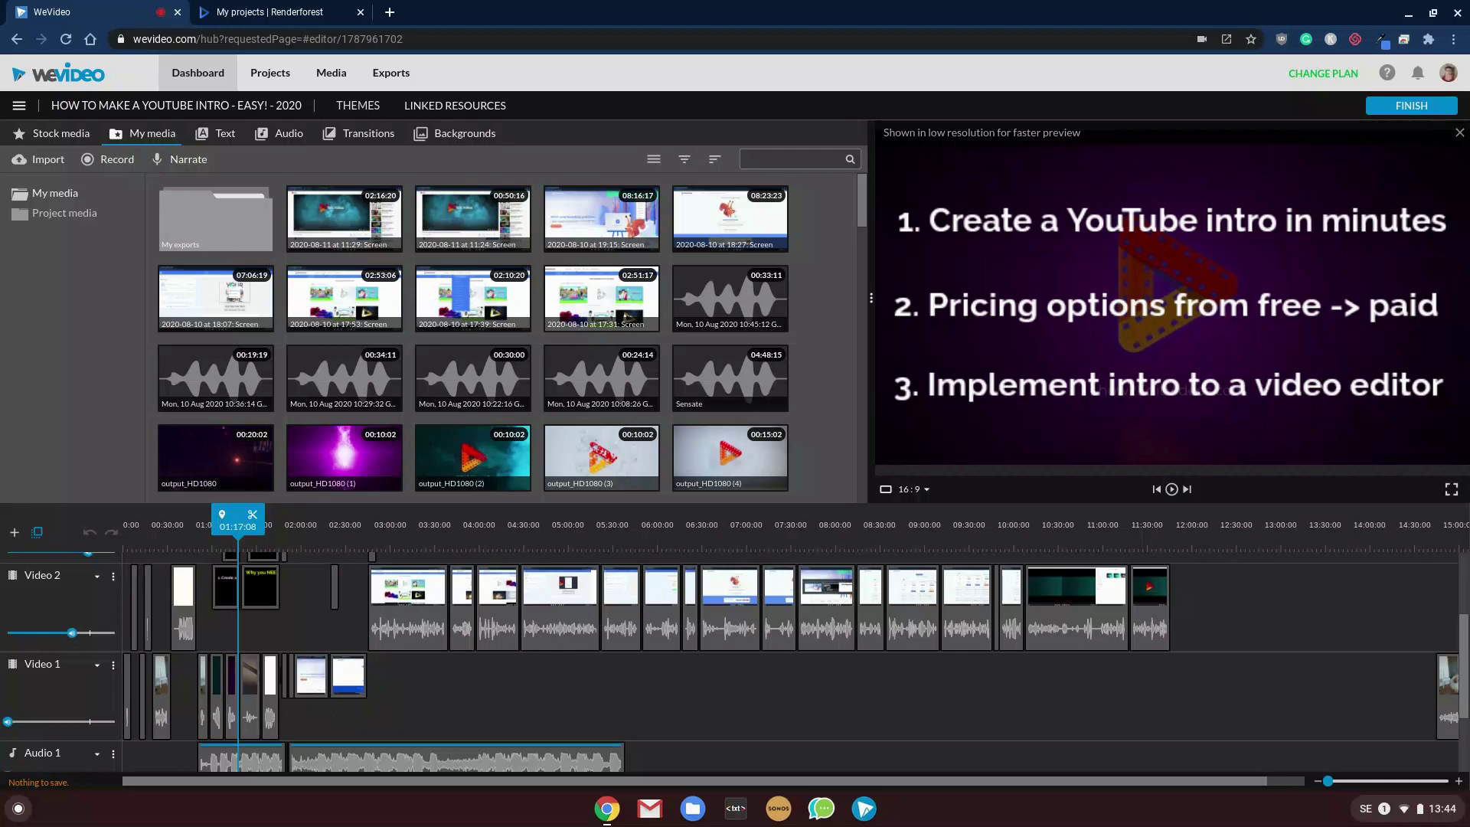
Open My Videos and check the logo reveal's HD 720 option, ending back on HD 1080.
left_click(315, 13)
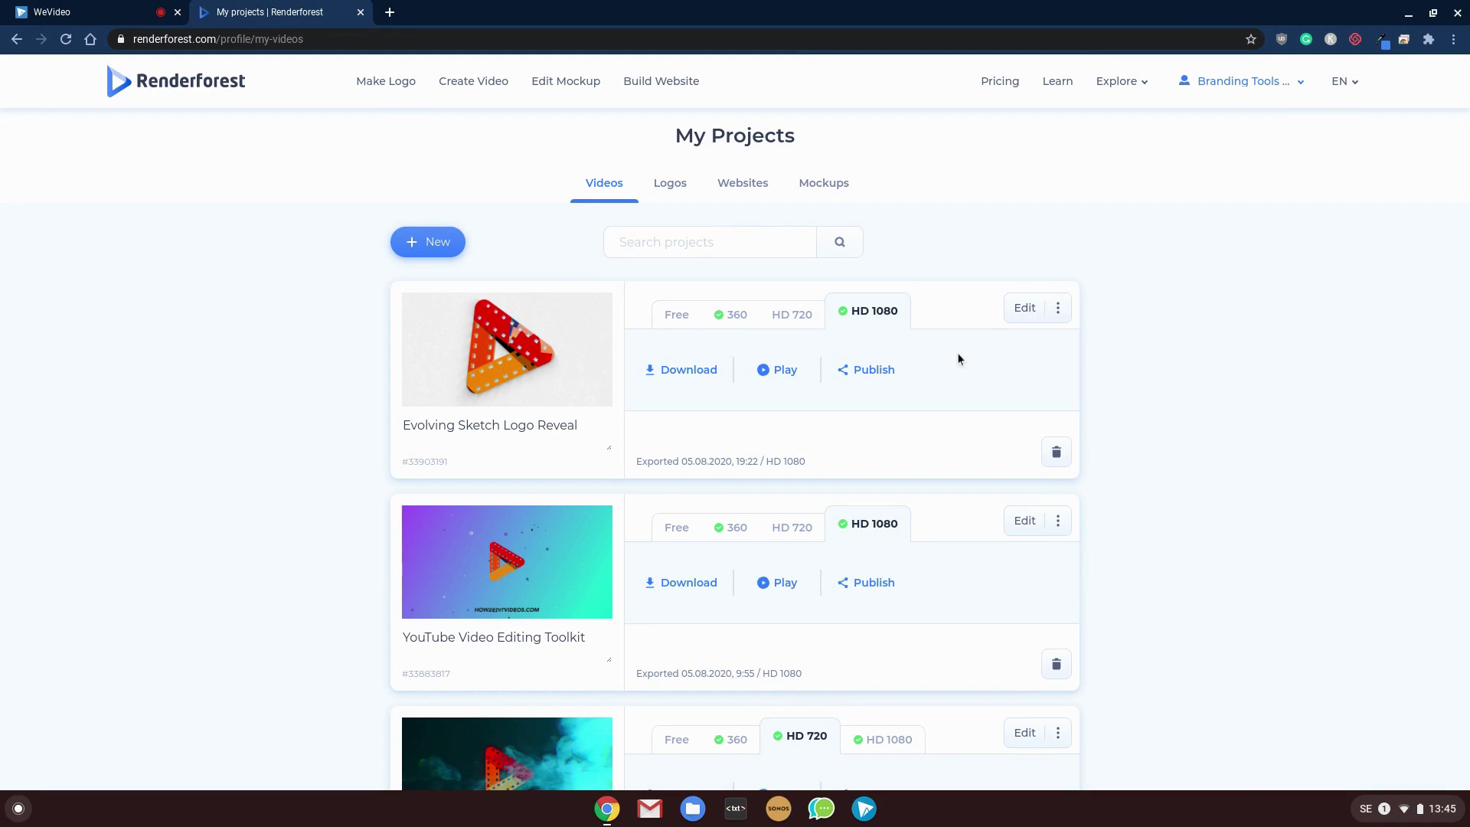
left_click(1237, 83)
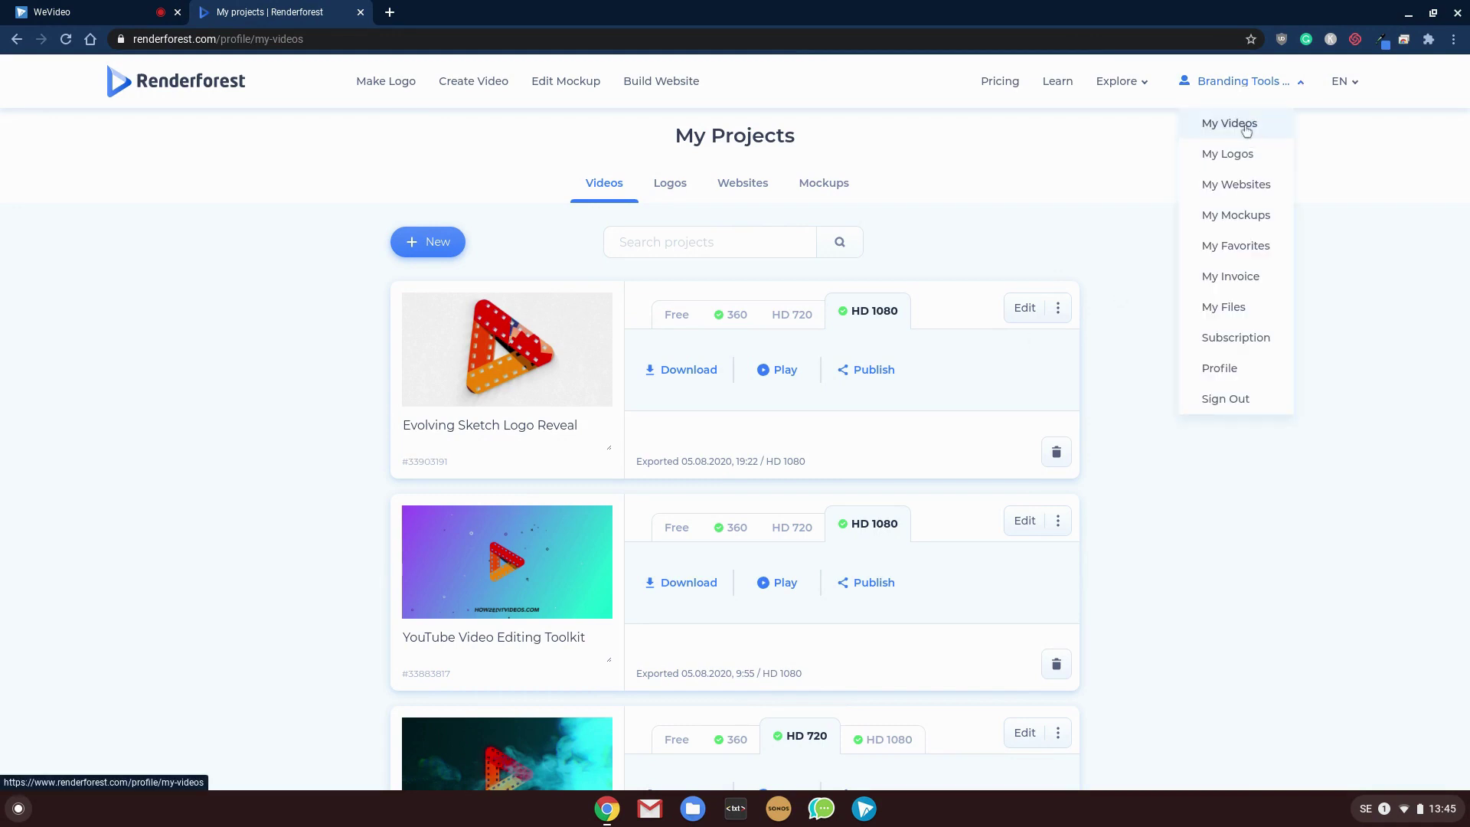
left_click(1231, 125)
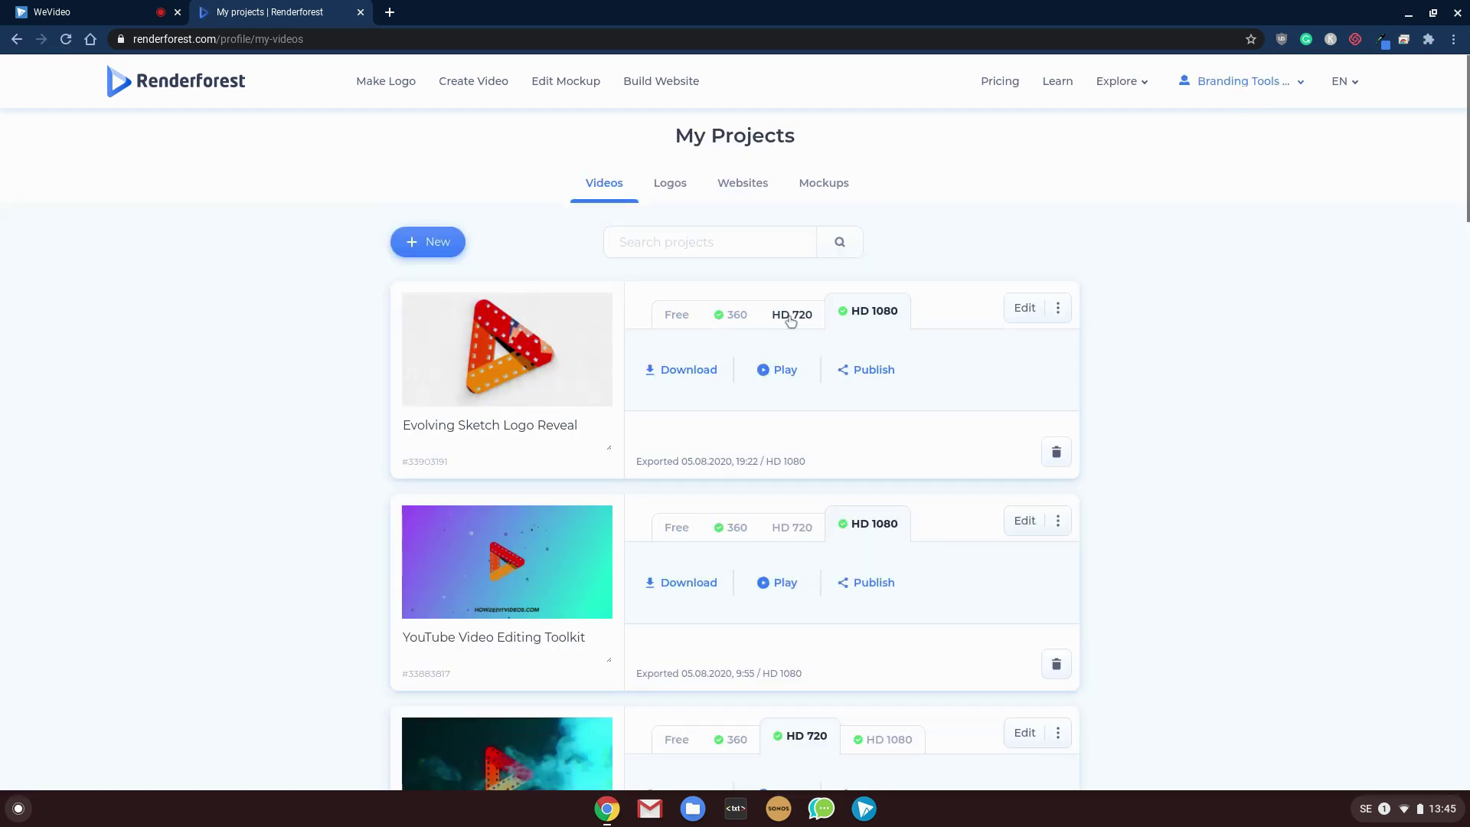
left_click(789, 318)
left_click(844, 322)
left_click(793, 314)
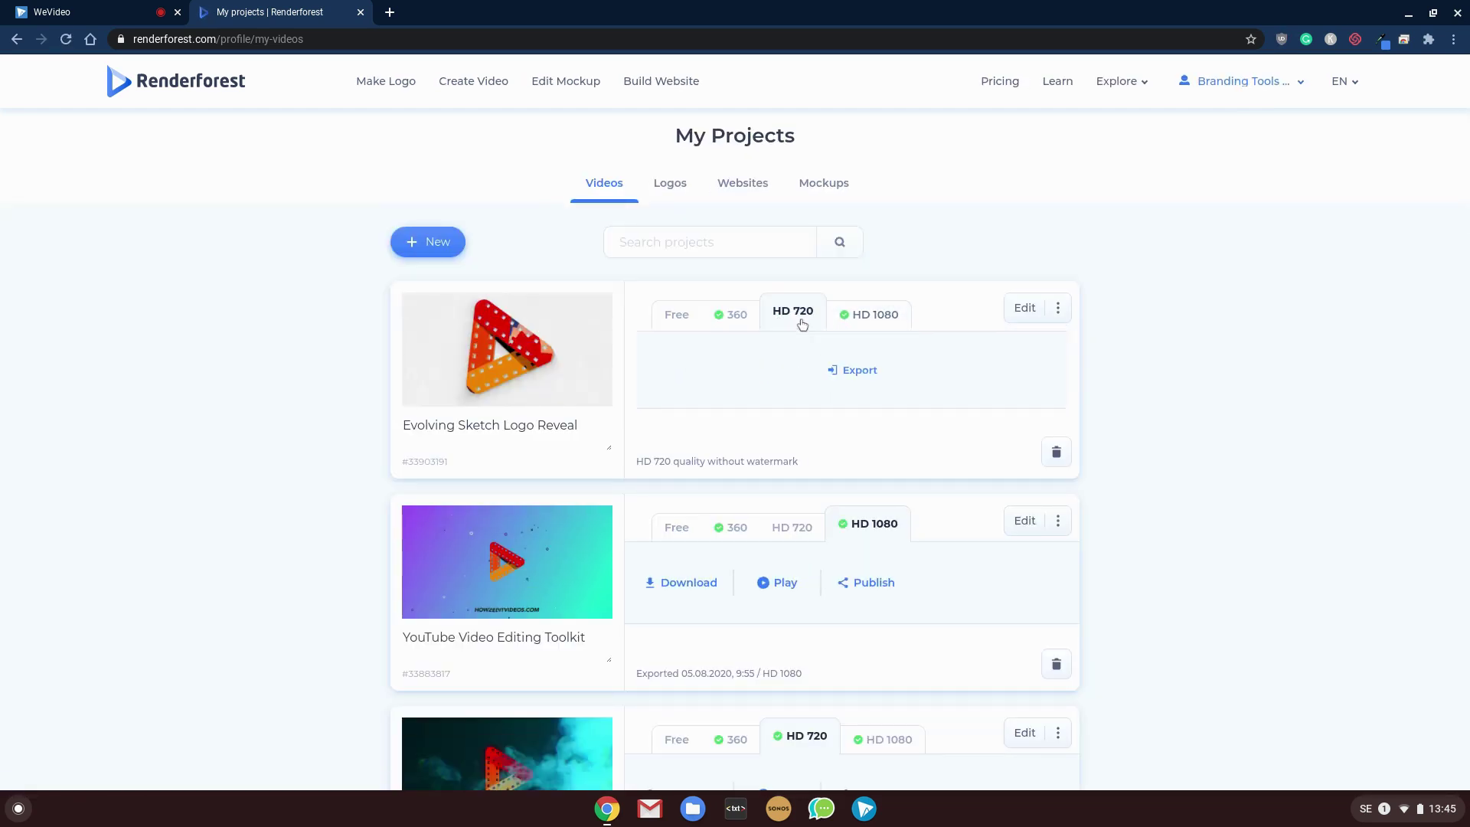
left_click(878, 318)
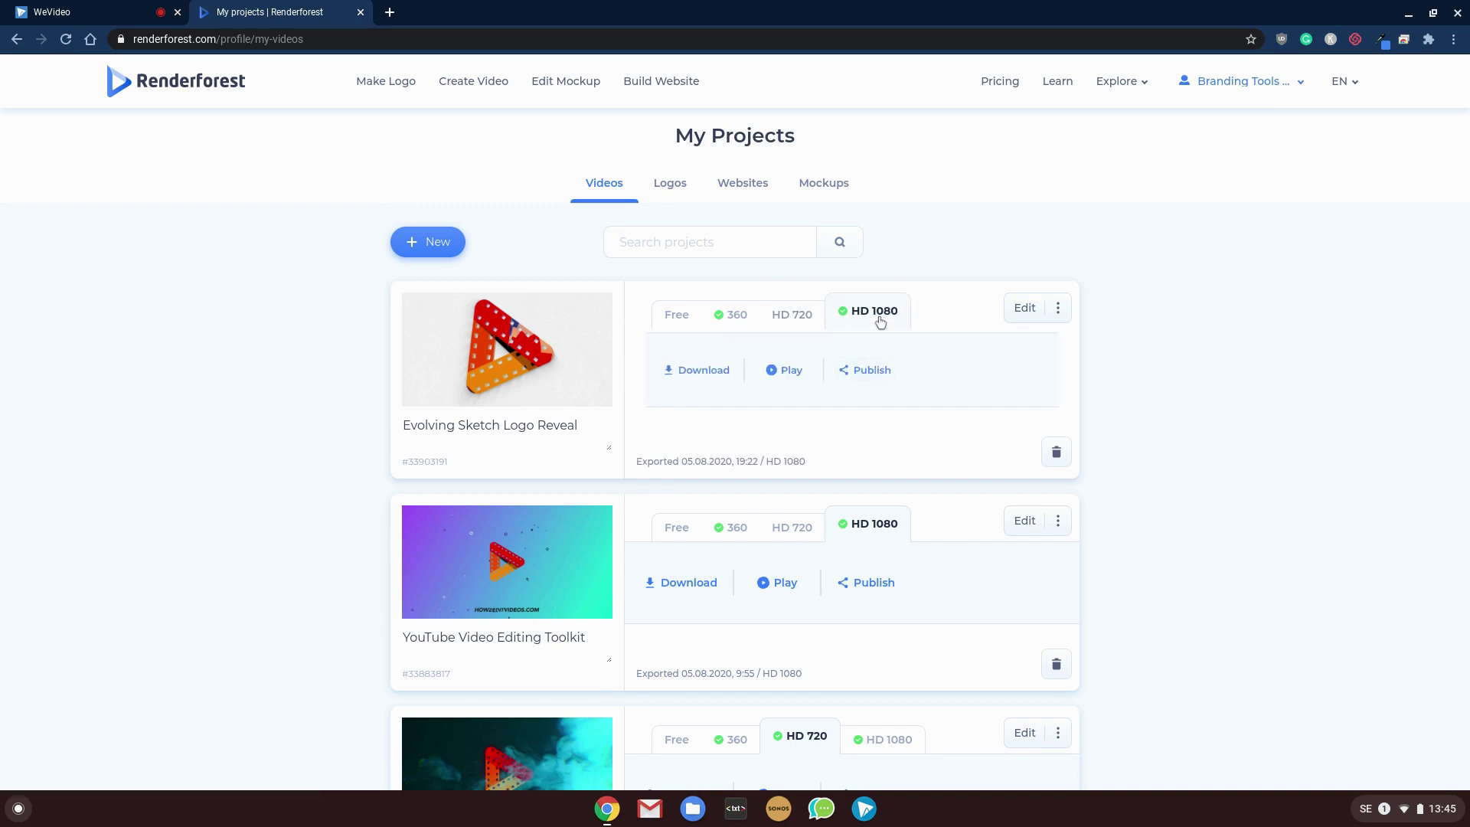
Preview the Evolving Sketch Logo Reveal and download its HD 1080 render as output_HD1080 (9).mp4.
left_click(775, 369)
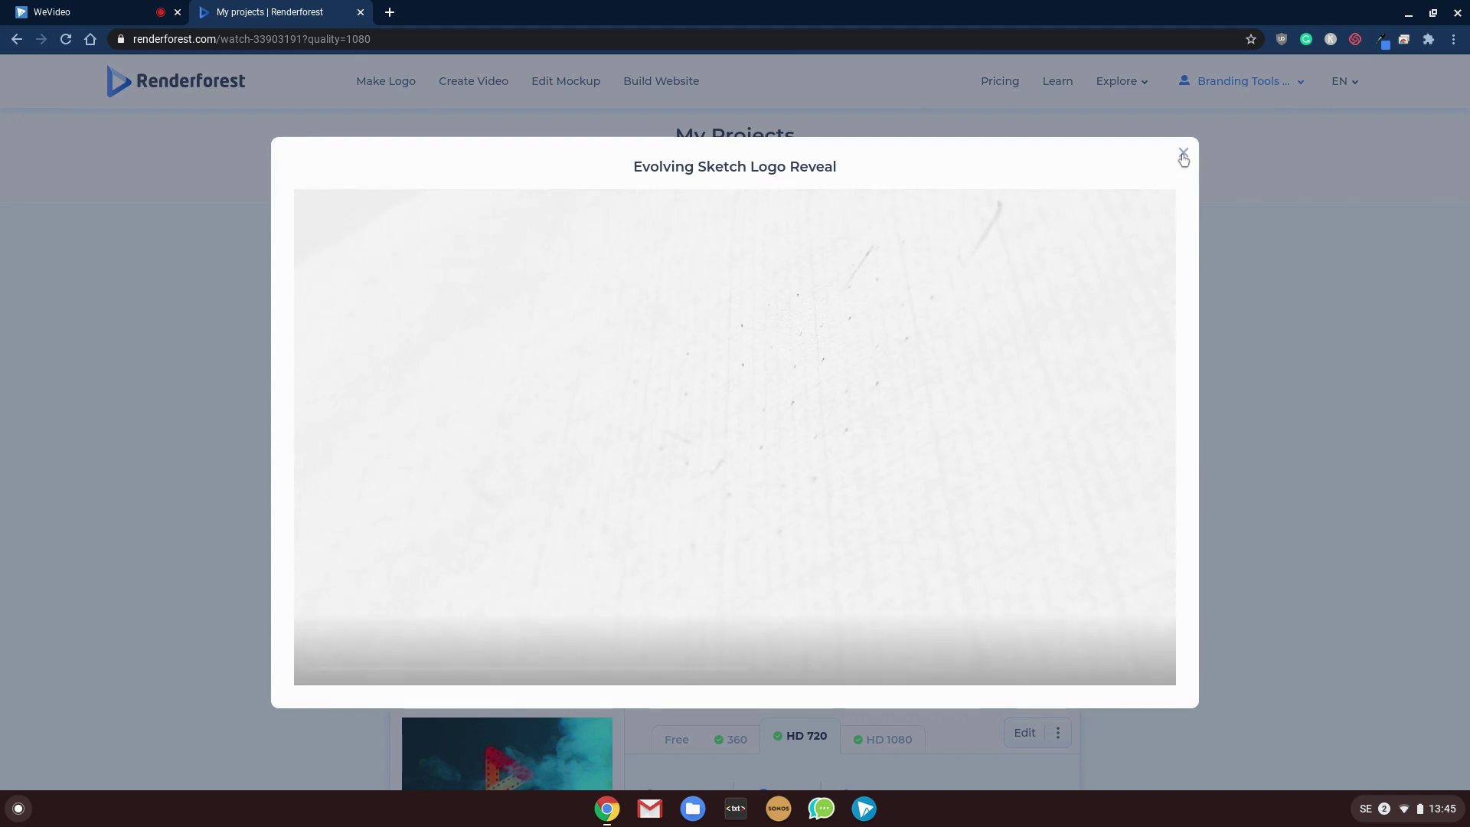
left_click(1183, 156)
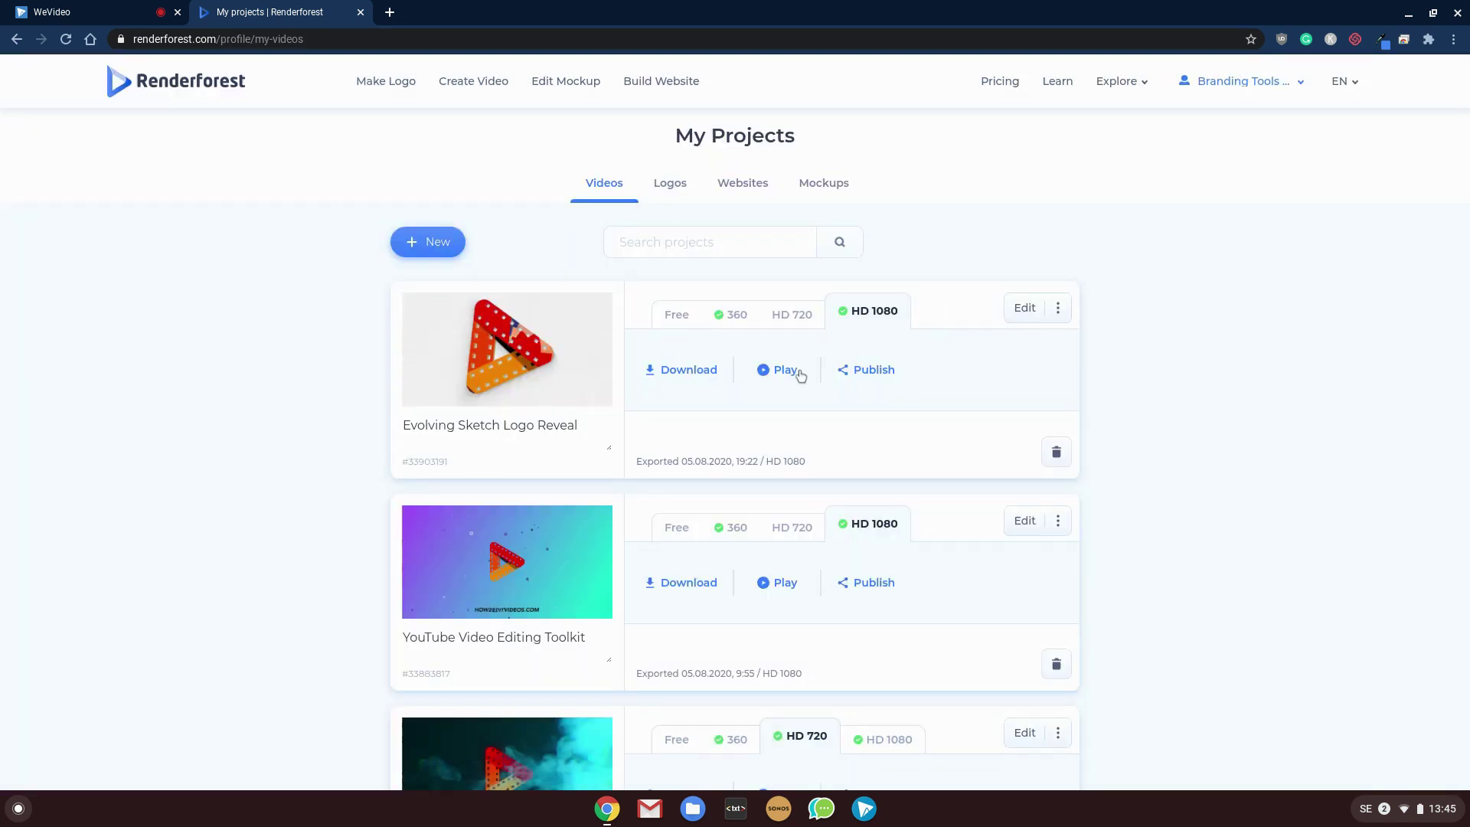
left_click(700, 380)
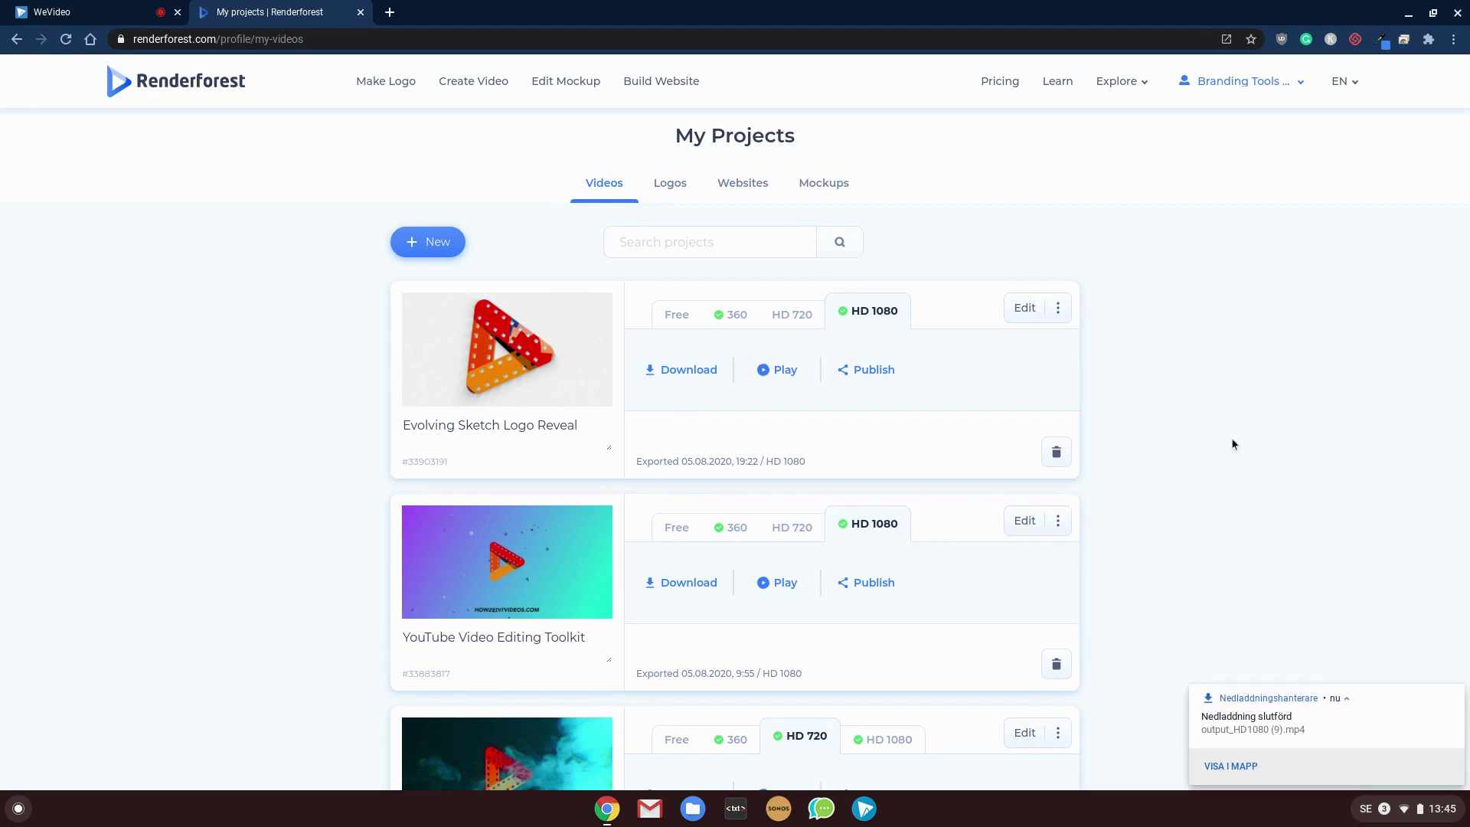
left_click(1456, 699)
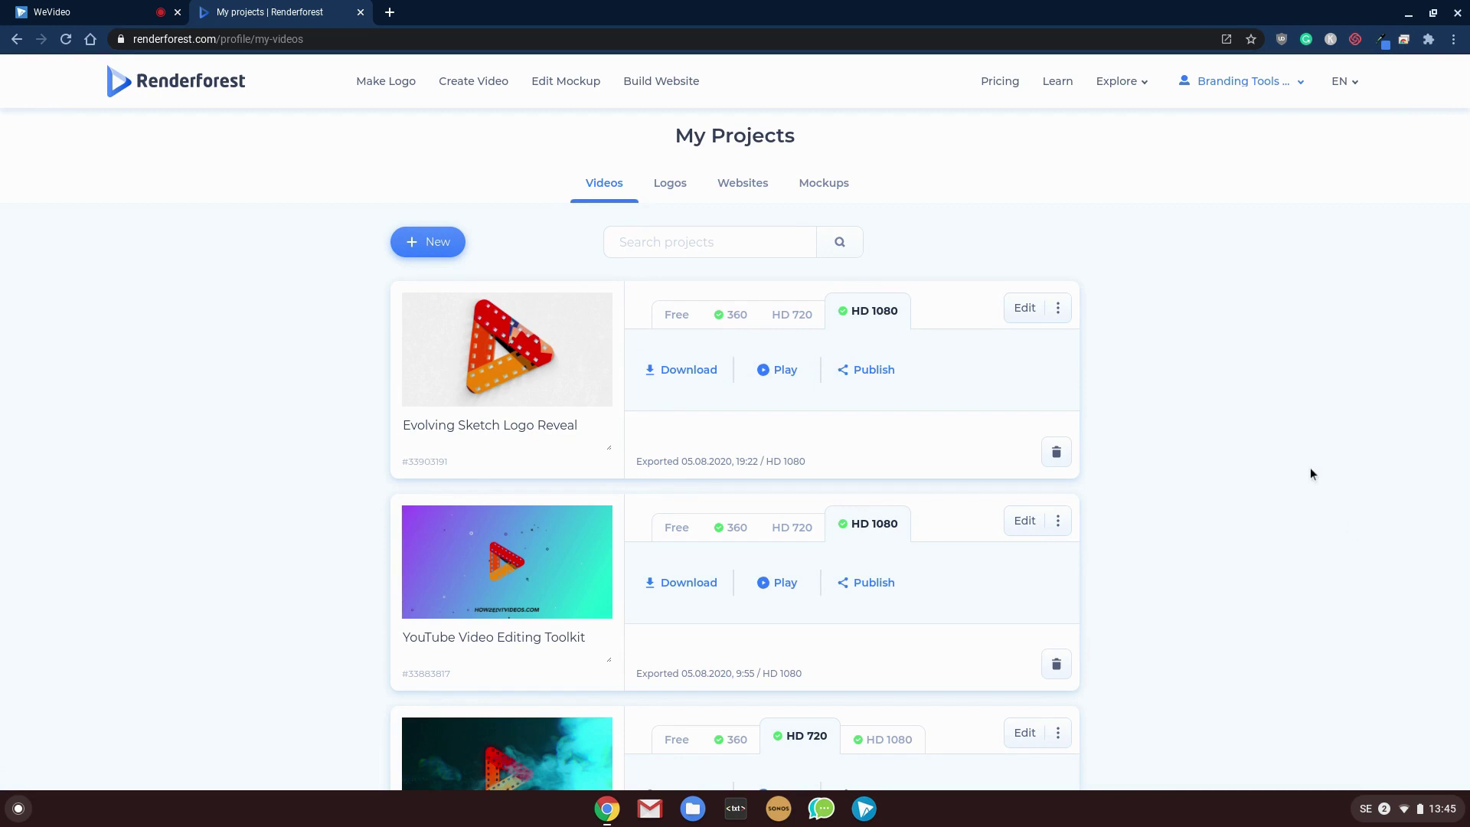
Import the downloaded output_HD1080 (9) file into the WeVideo project's media library.
left_click(113, 18)
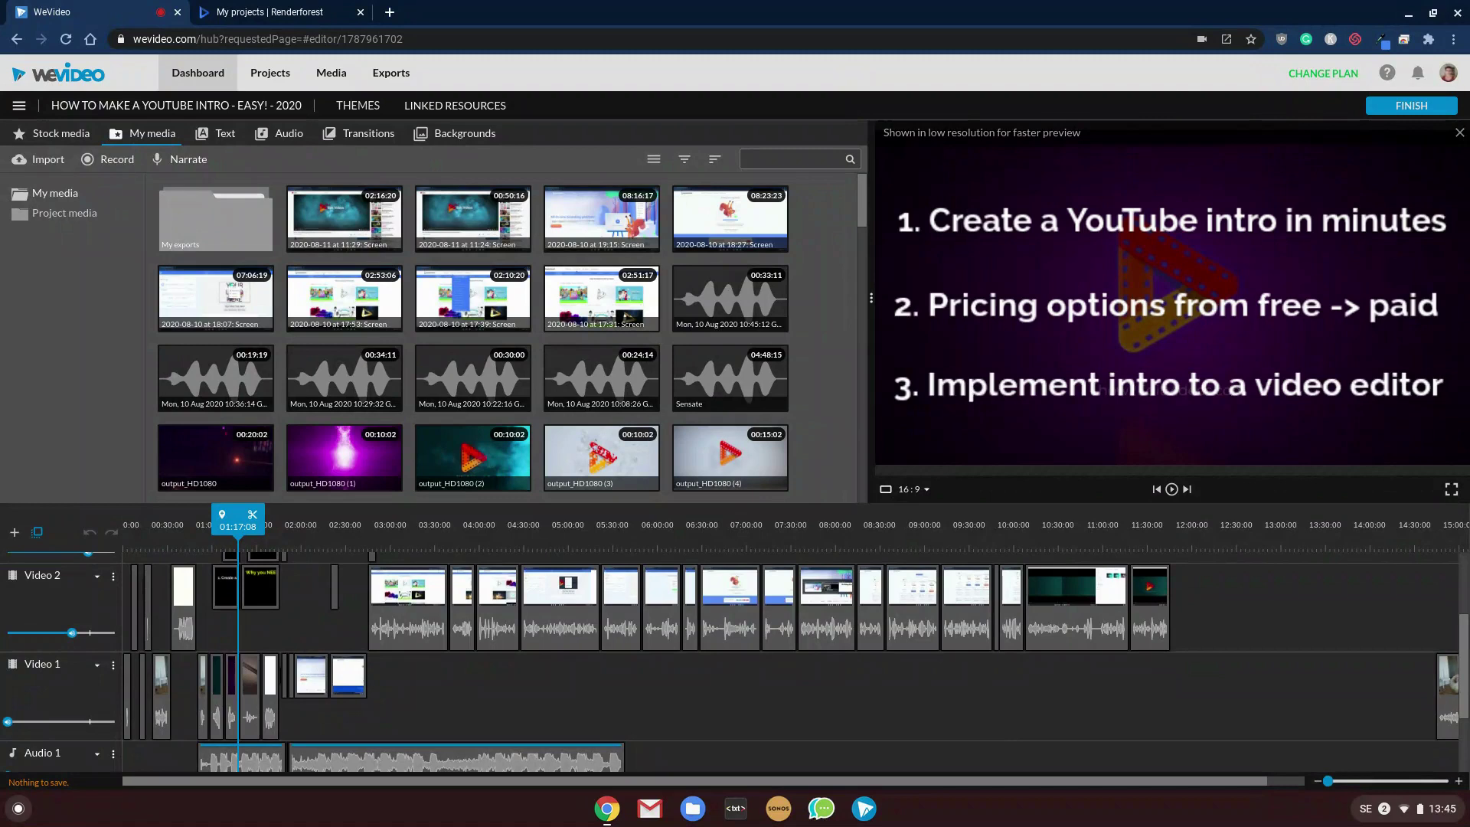
left_click(52, 161)
left_click(730, 443)
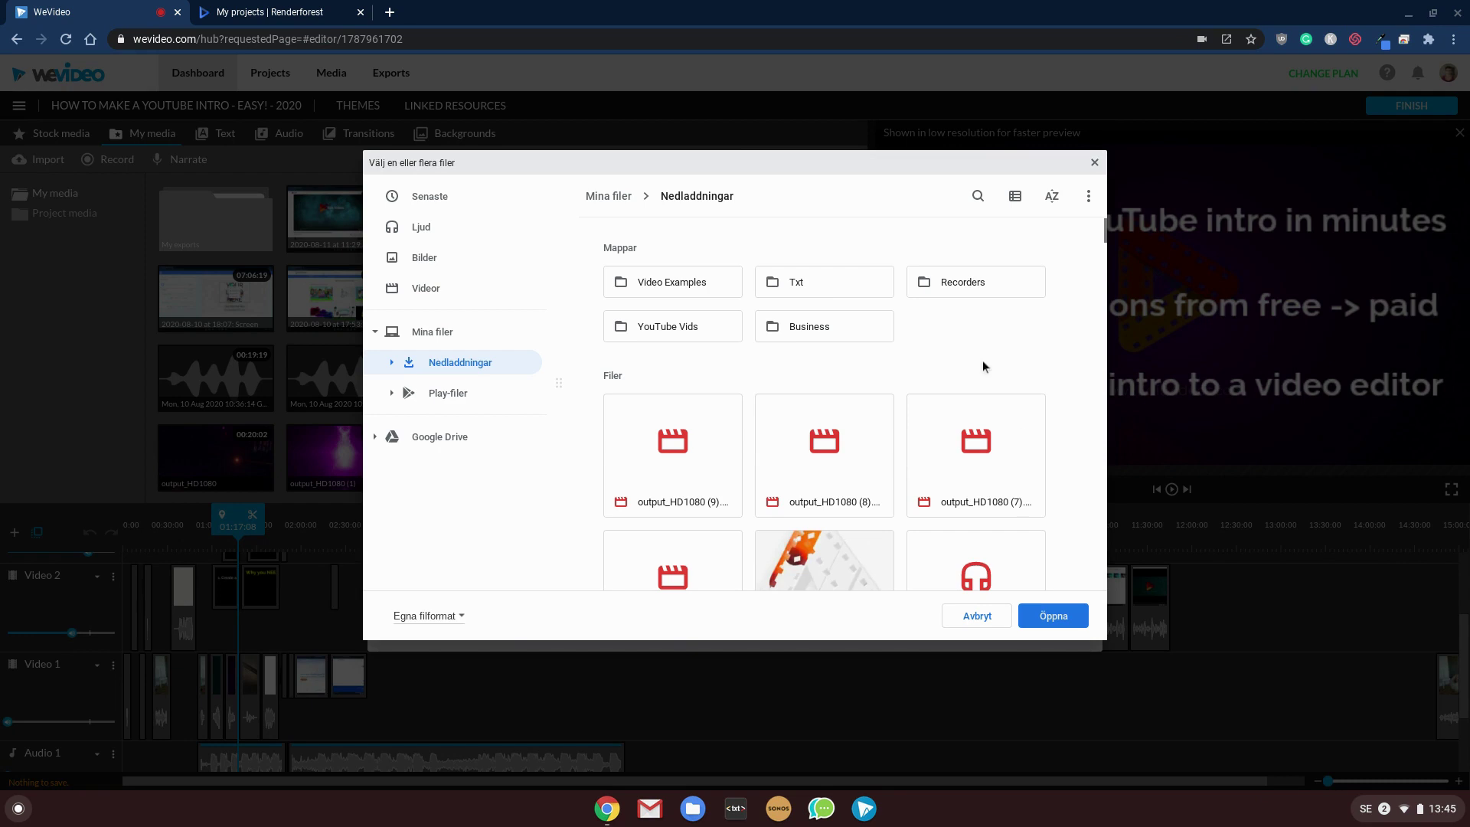
left_click(700, 447)
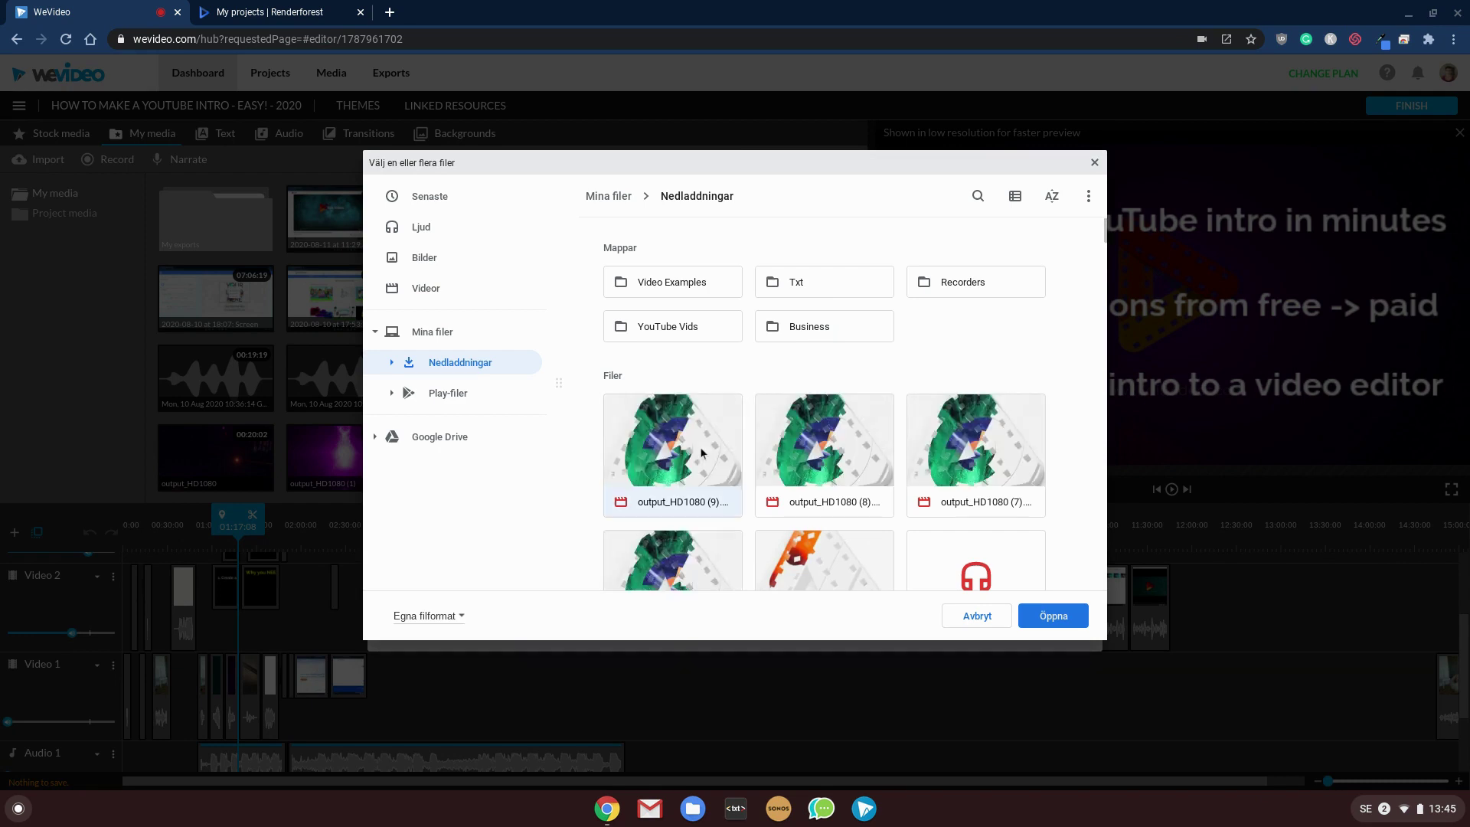
left_click(1035, 617)
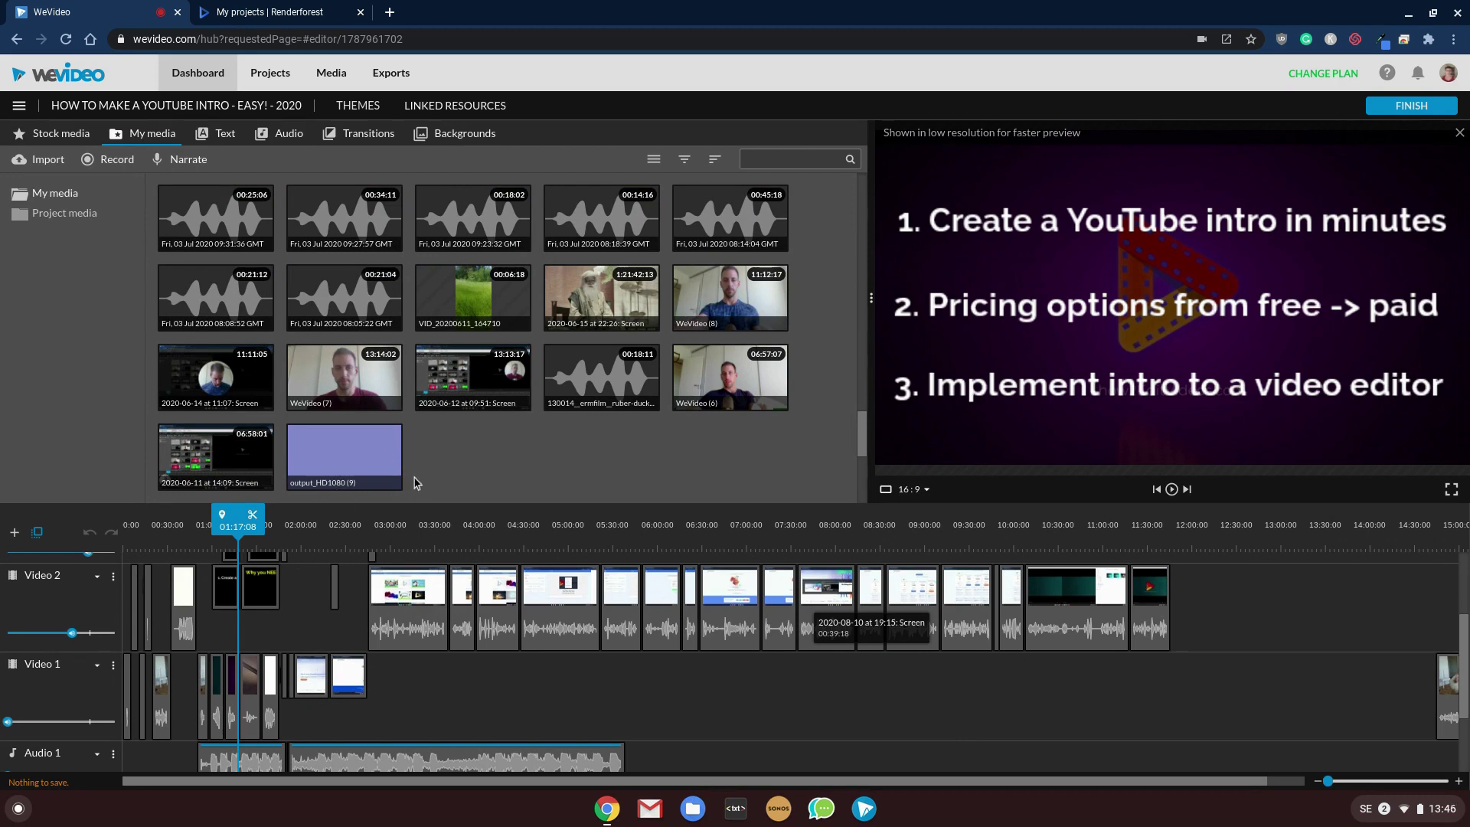
Place the output_HD1080 (9) intro on the Video 2 track at 12:22 and play it.
left_click(360, 465)
left_click_drag(506, 549, 1256, 617)
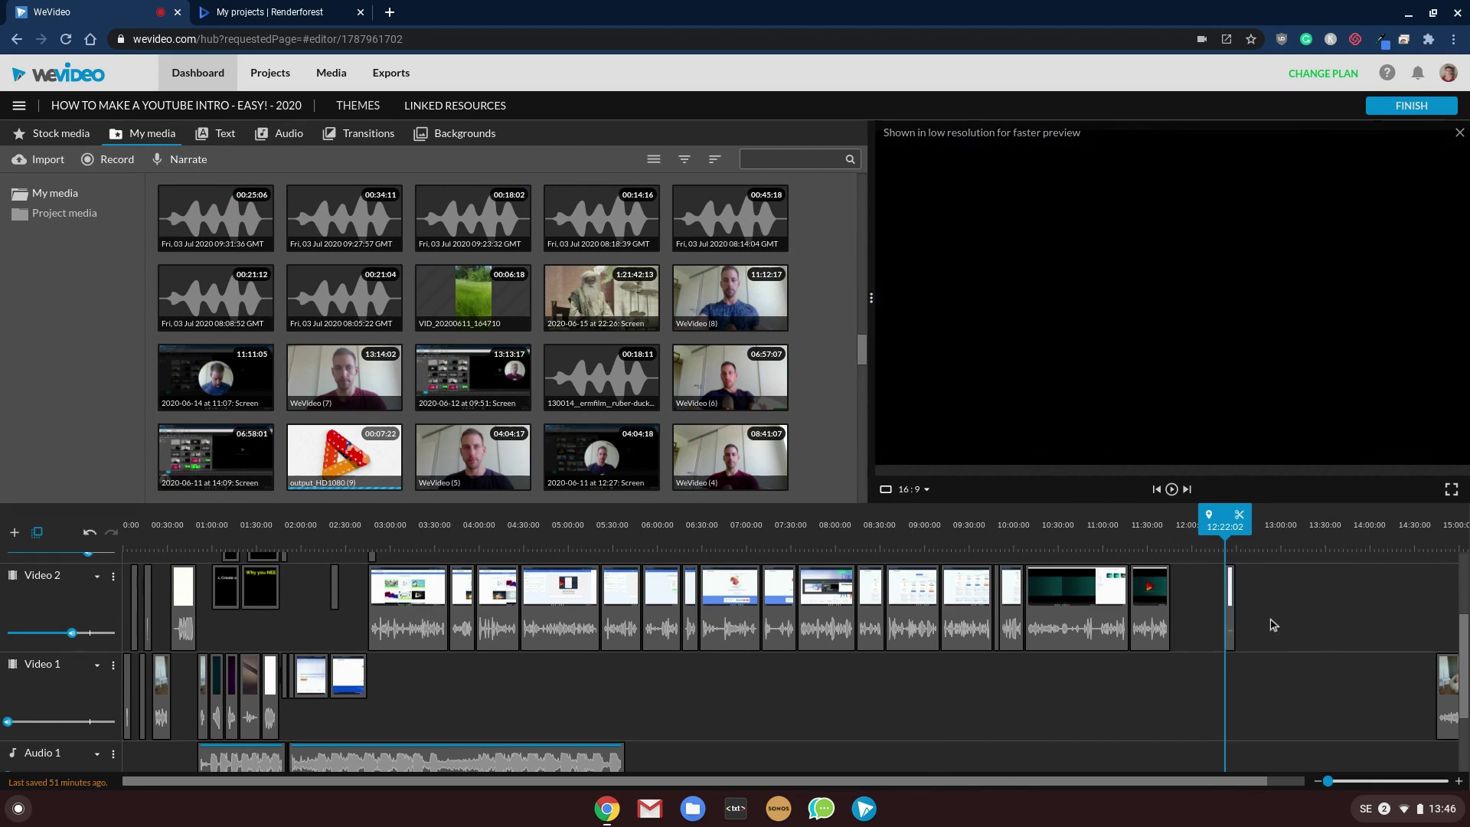
key("space")
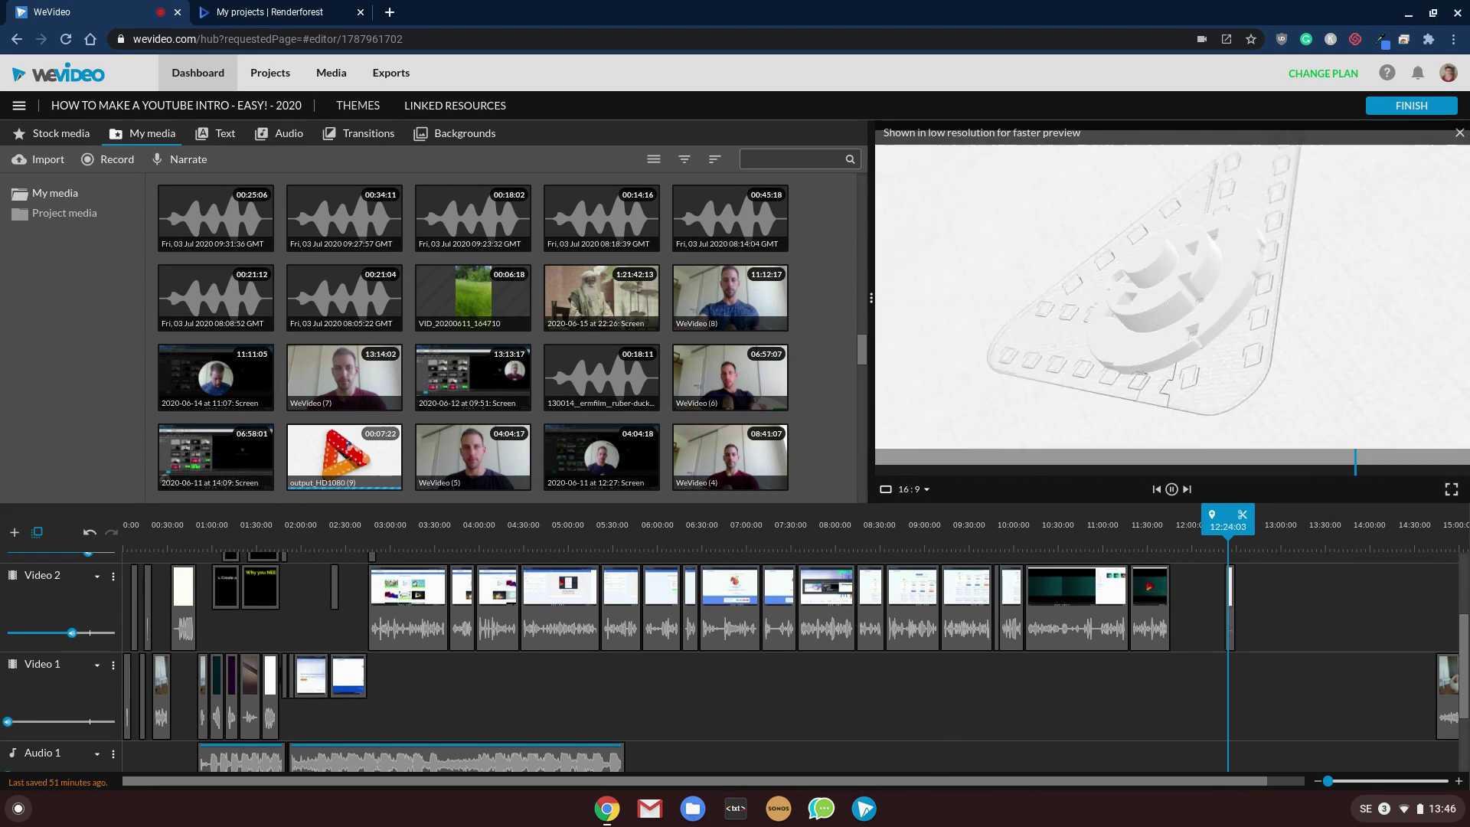